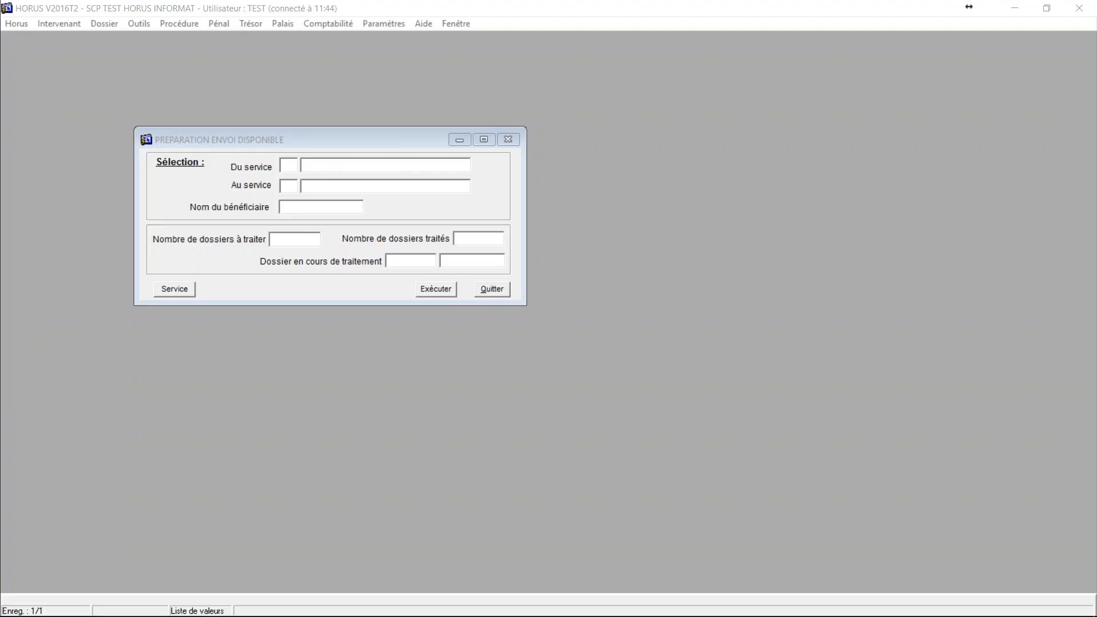
drag(276, 144, 354, 150)
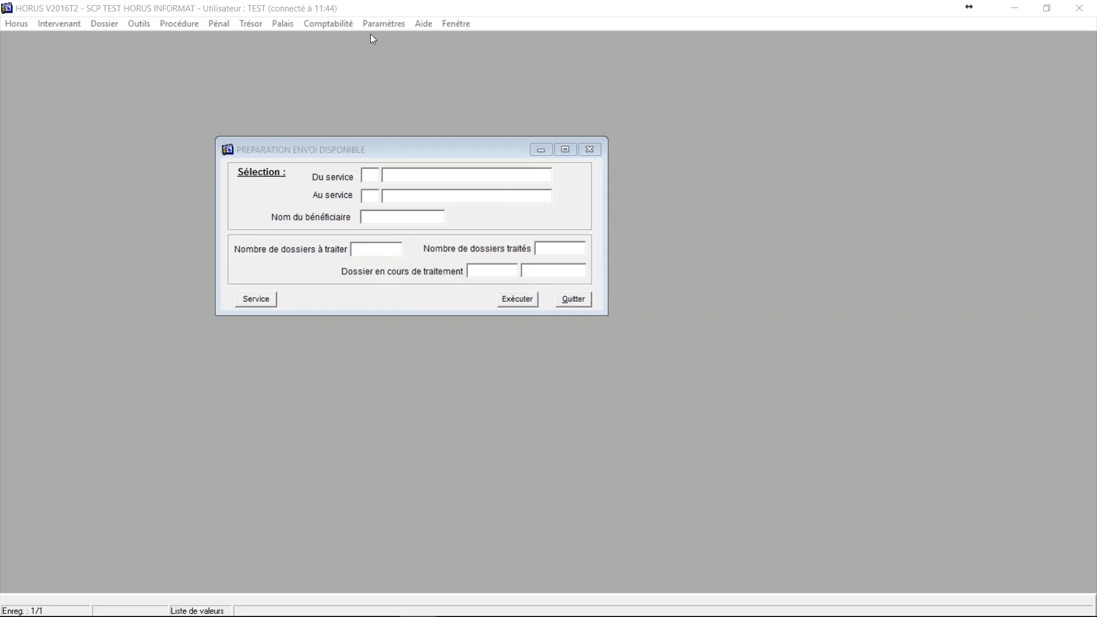
click(103, 23)
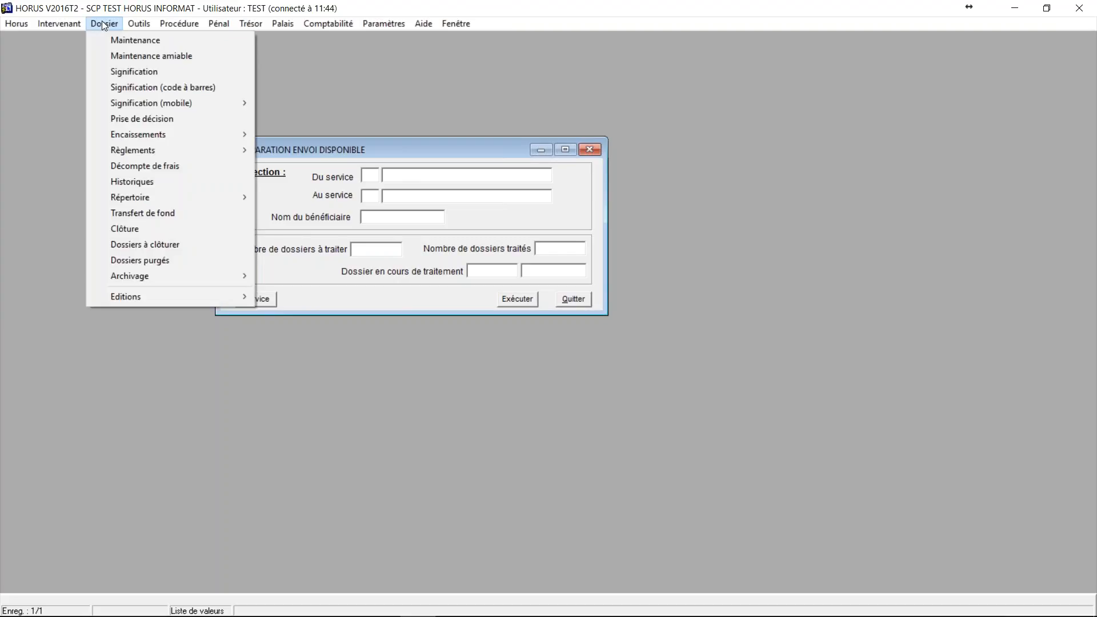
mouse_move(129, 153)
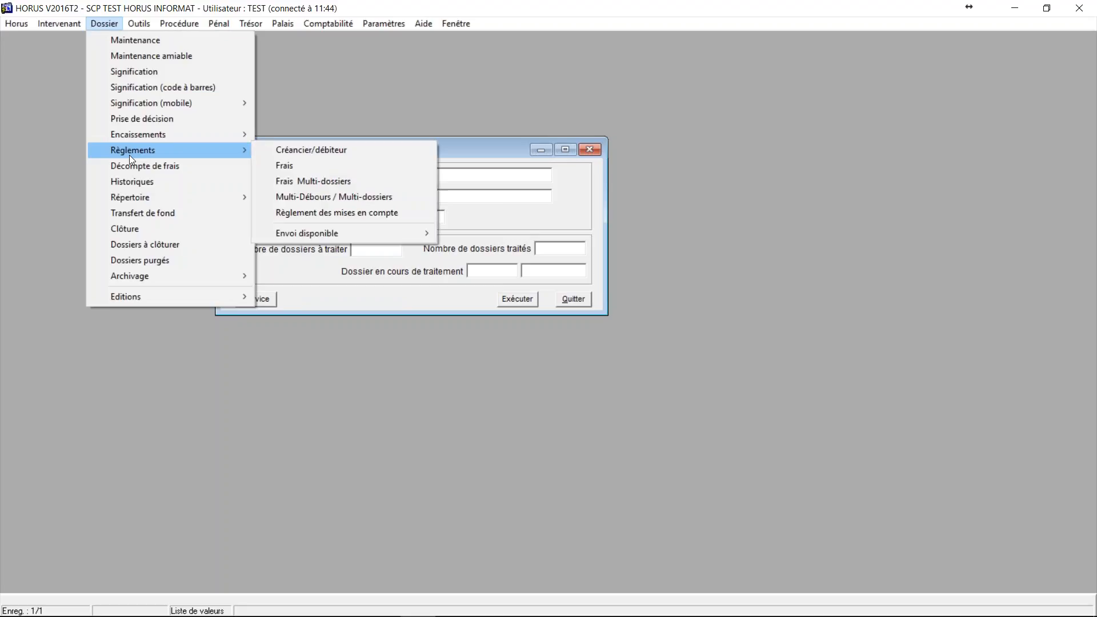
mouse_move(320, 236)
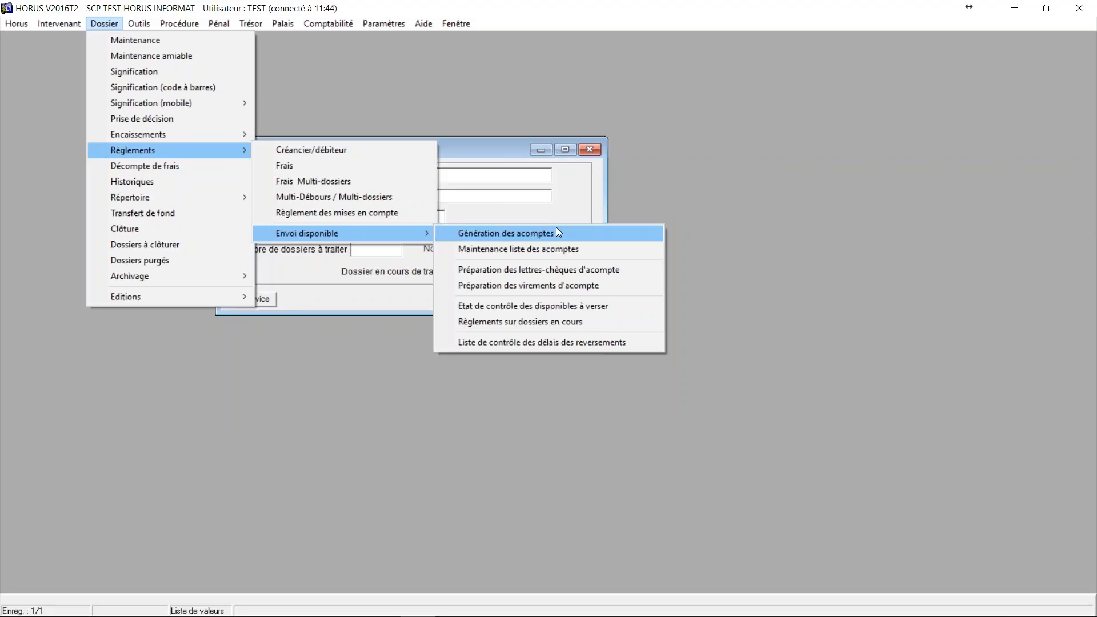
click(576, 208)
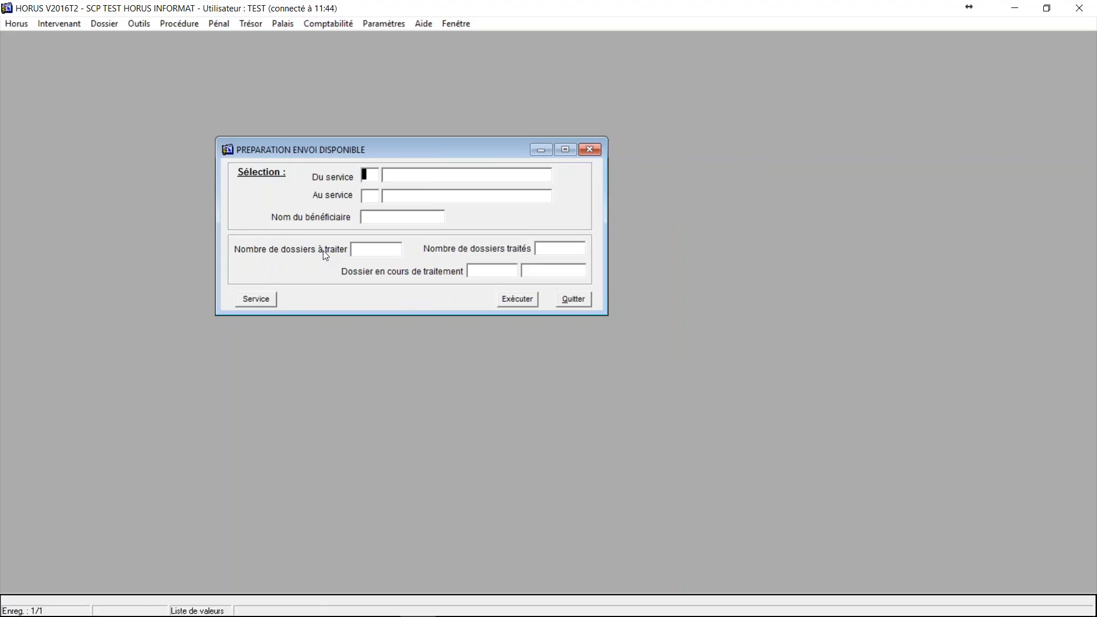
Step: Open the service settings and examine the list of services with their minimum amounts, rounding and repayment delays
click(259, 300)
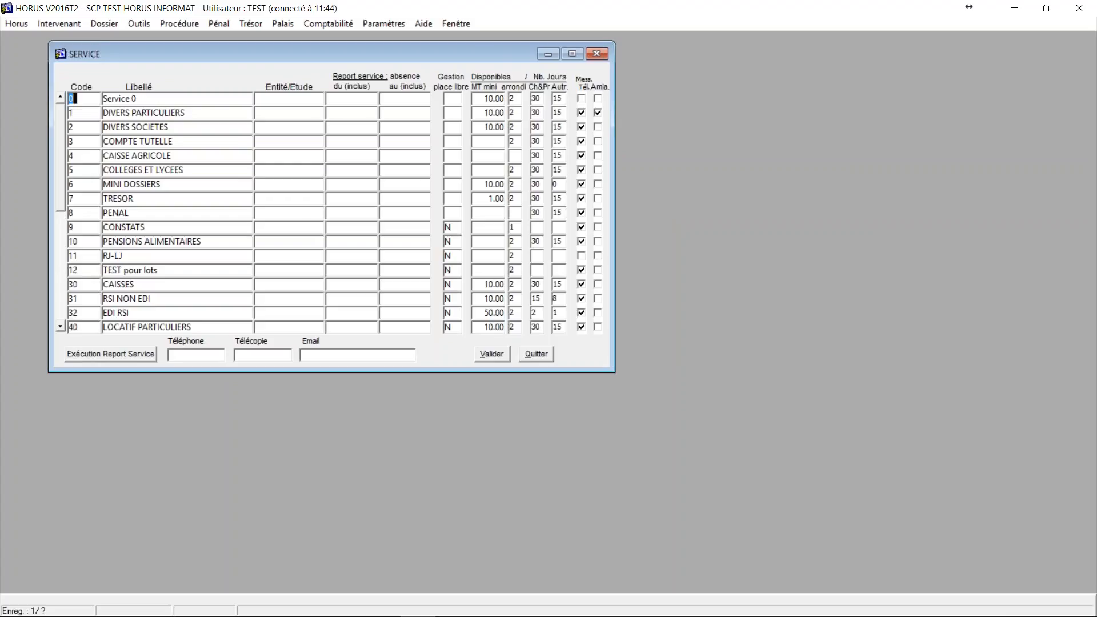
click(73, 113)
key(Down)
key(Down)
key(Down)
key(Down)
key(Down)
key(Down)
key(Down)
key(Down)
key(Down)
key(Down)
key(Down)
key(Down)
key(Down)
key(Down)
key(Down)
key(Down)
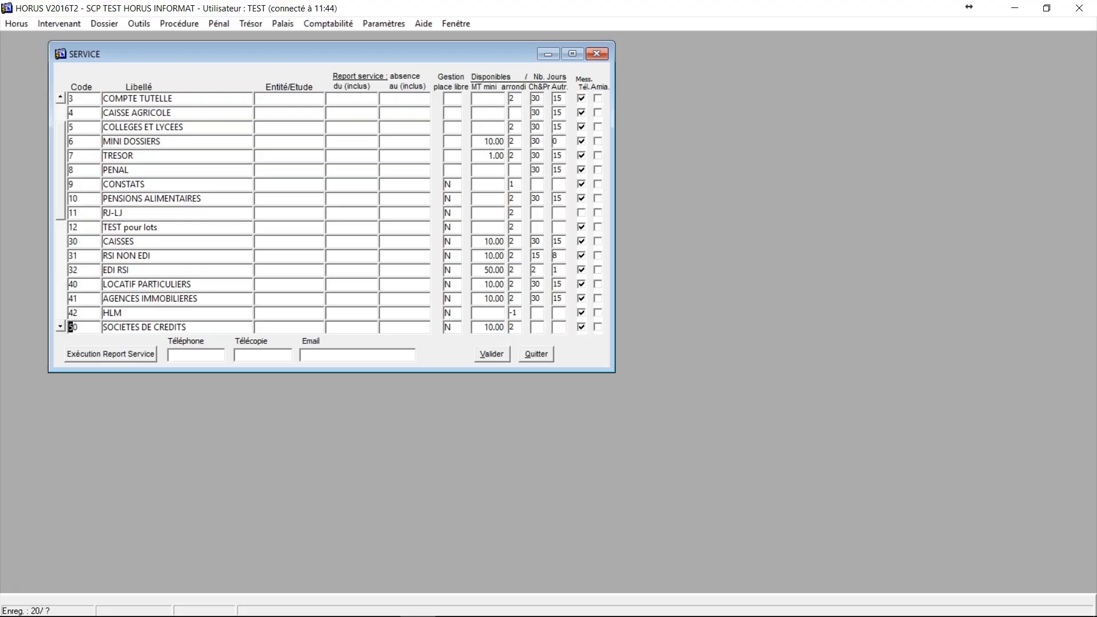
key(Up)
key(Up)
key(Up)
key(Up)
key(Up)
key(Up)
key(Up)
key(Up)
key(Up)
key(Up)
key(Up)
key(Up)
key(Up)
key(Up)
key(Up)
key(Up)
key(Up)
key(Up)
key(Up)
key(Up)
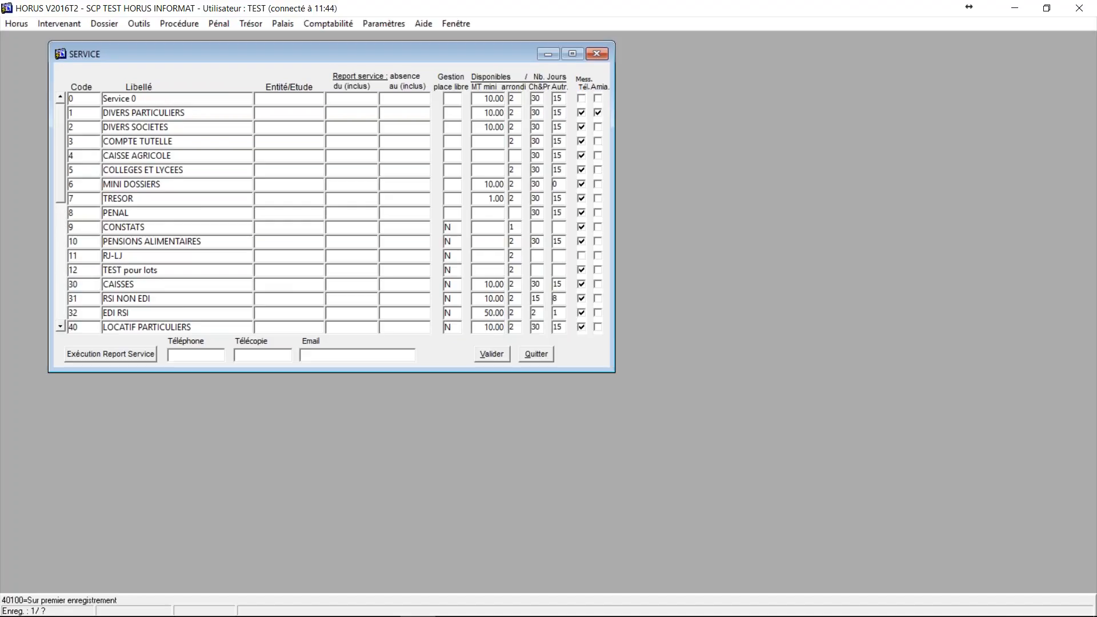
Step: Set the CAISSE AGRICOLE service's minimum available amount to 100 and its rounding to -1
key(Down)
key(Down)
key(Down)
key(Down)
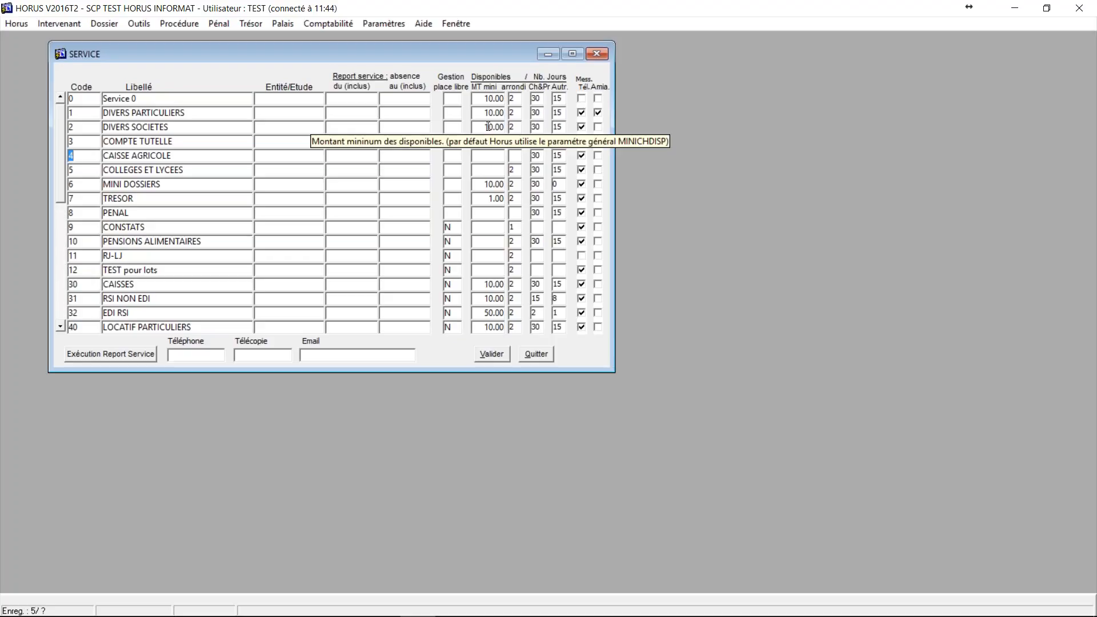
click(218, 158)
key(Tab)
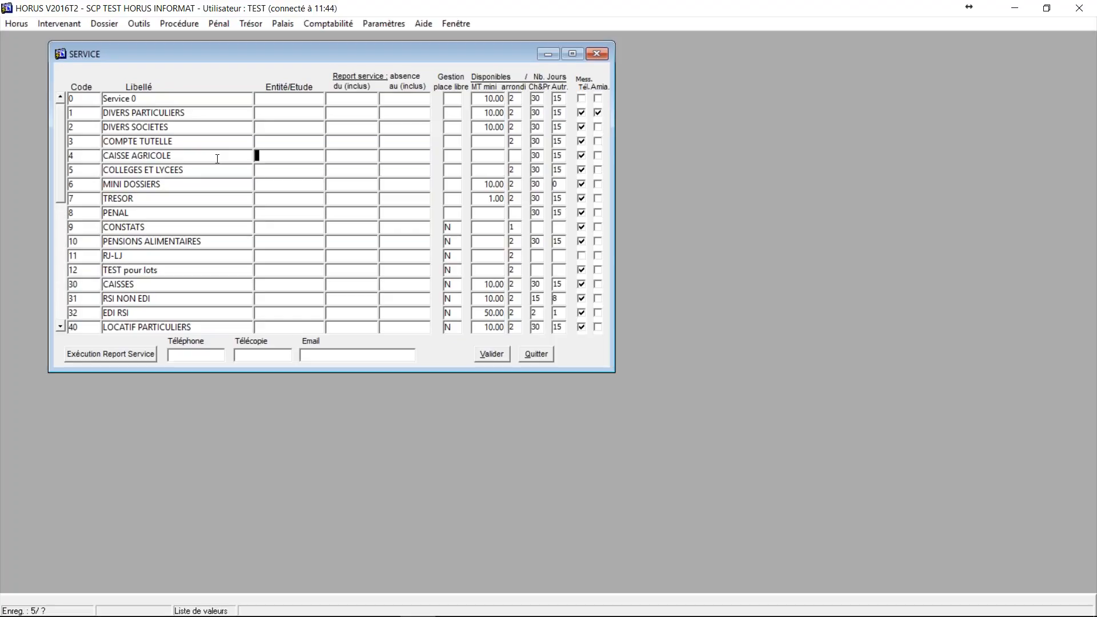
key(Tab)
key(Tab)
key(Tab)
key(Tab)
key(Tab)
key(Tab)
key(Tab)
key(Tab)
key(Tab)
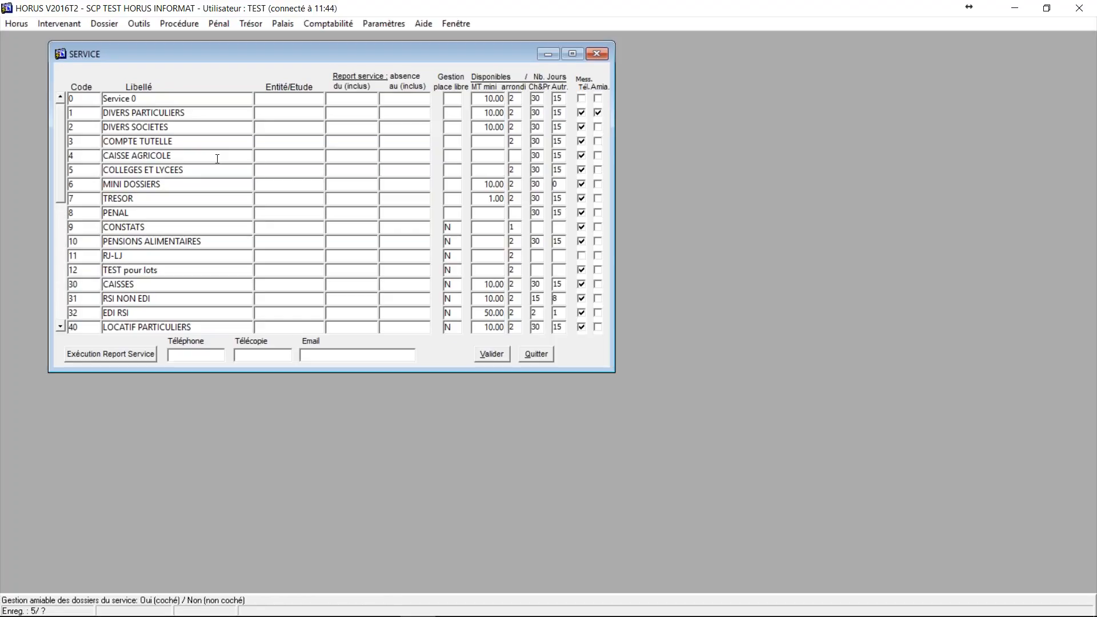
click(483, 156)
text(100)
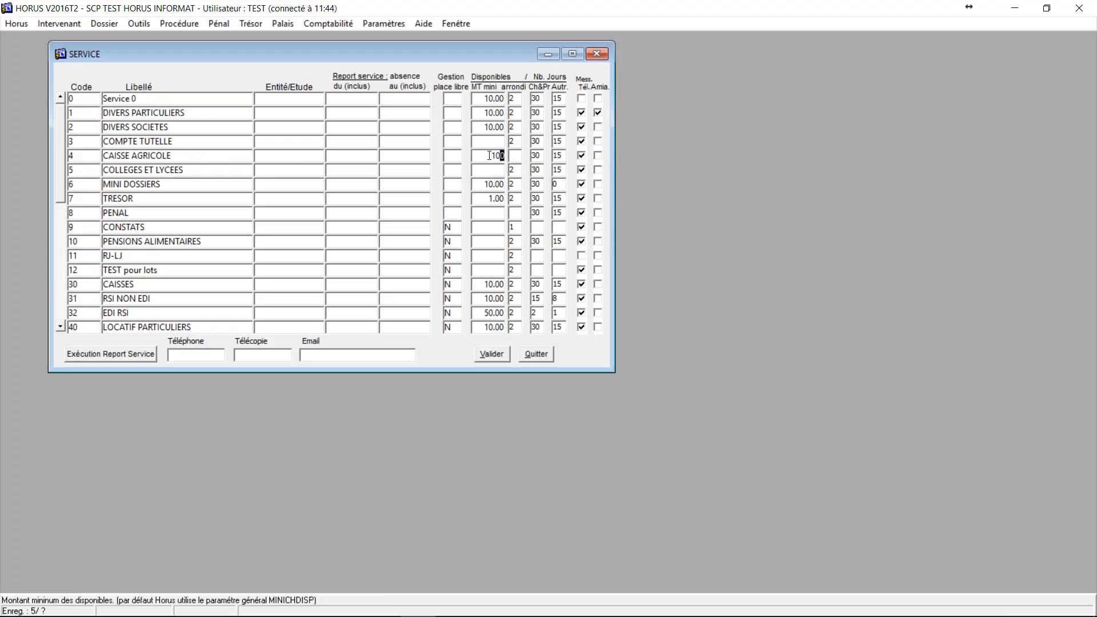
click(517, 155)
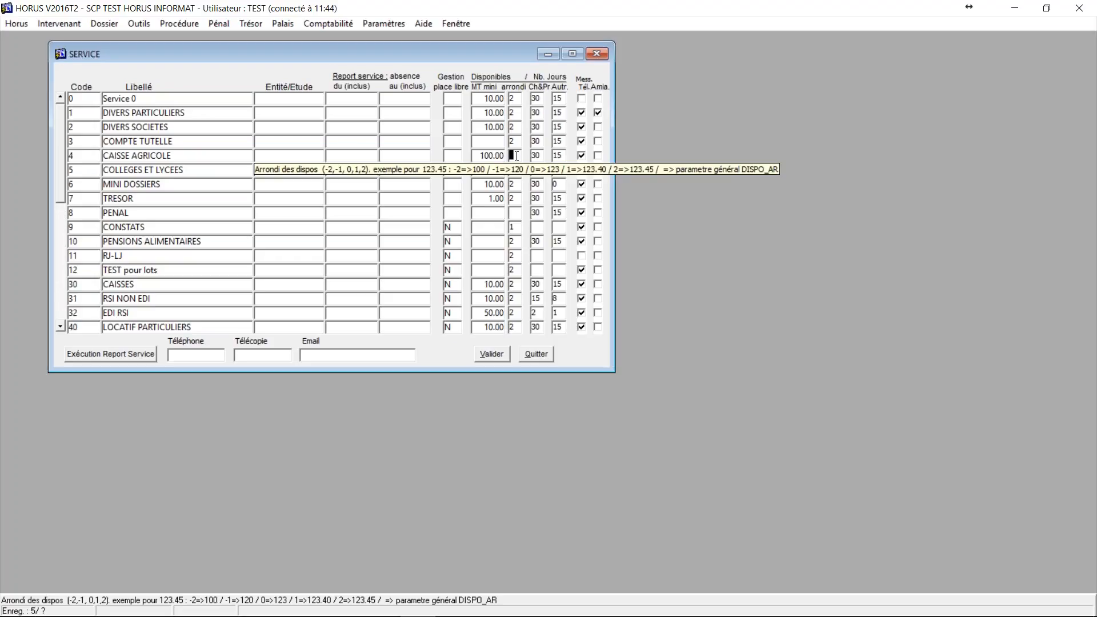
text(-1)
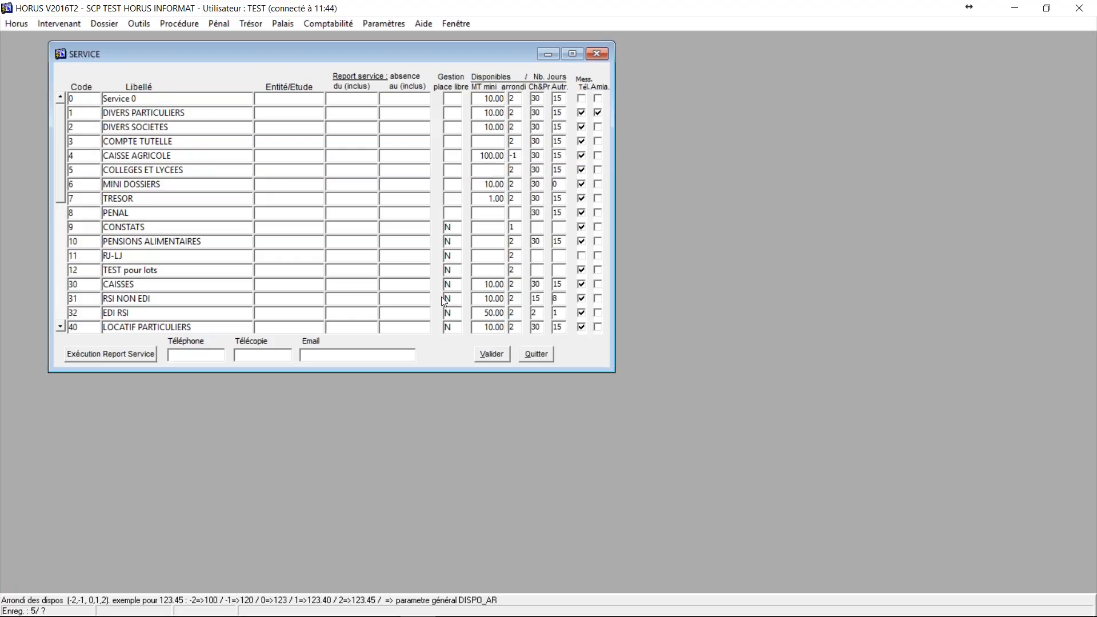
Step: Set the EDI RSI service's minimum available amount to 1, save the service settings and close them
click(487, 313)
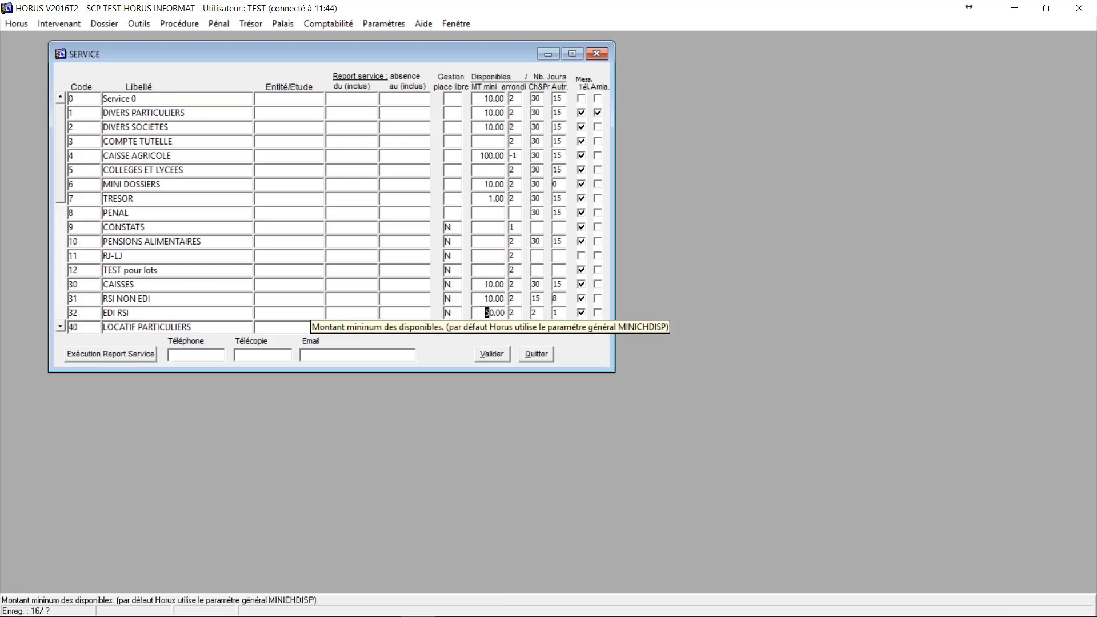
drag(482, 312, 506, 313)
text(1)
click(516, 312)
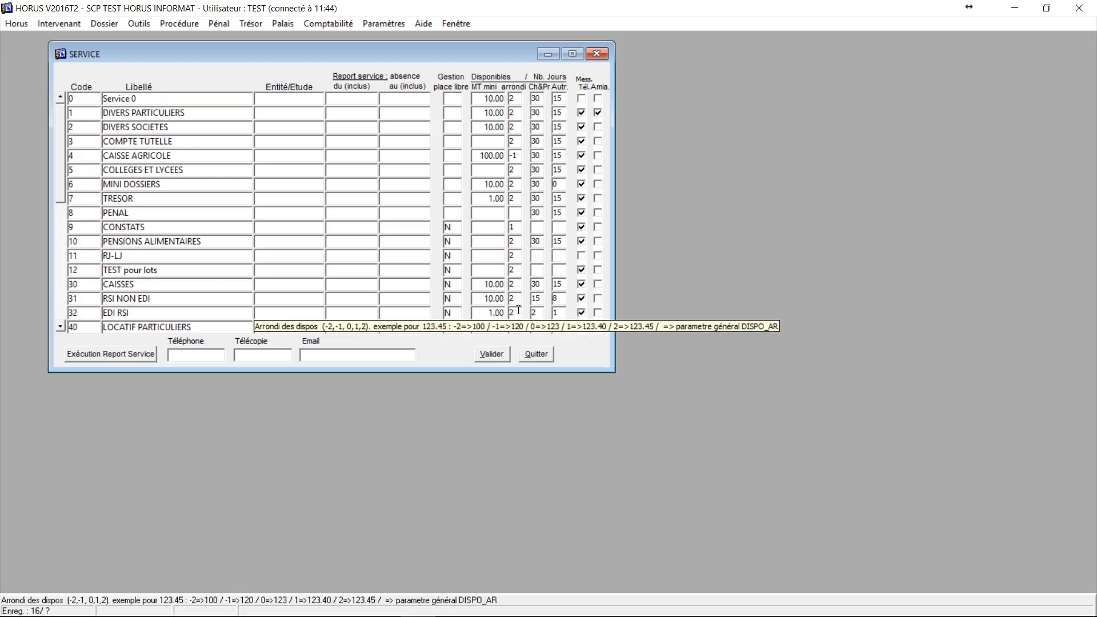
drag(518, 310, 505, 312)
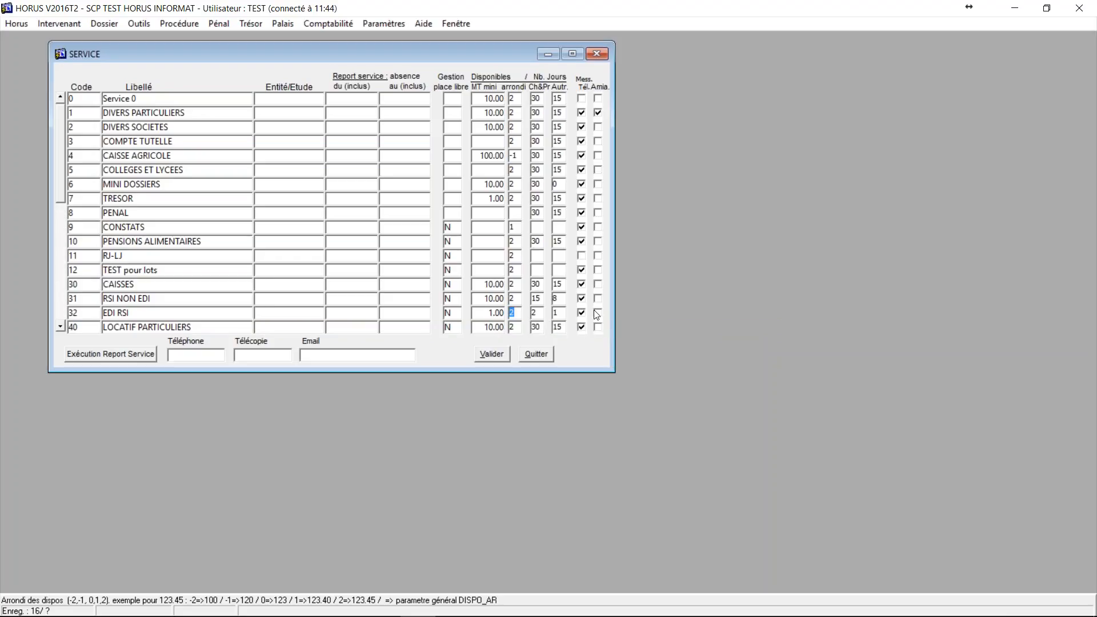
click(538, 313)
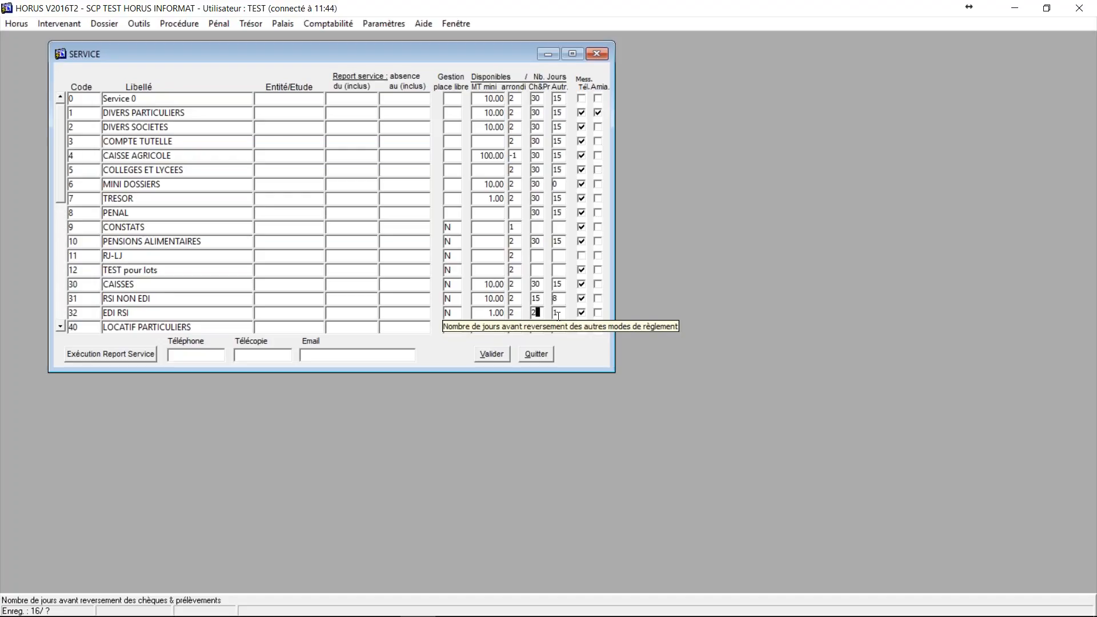
click(541, 285)
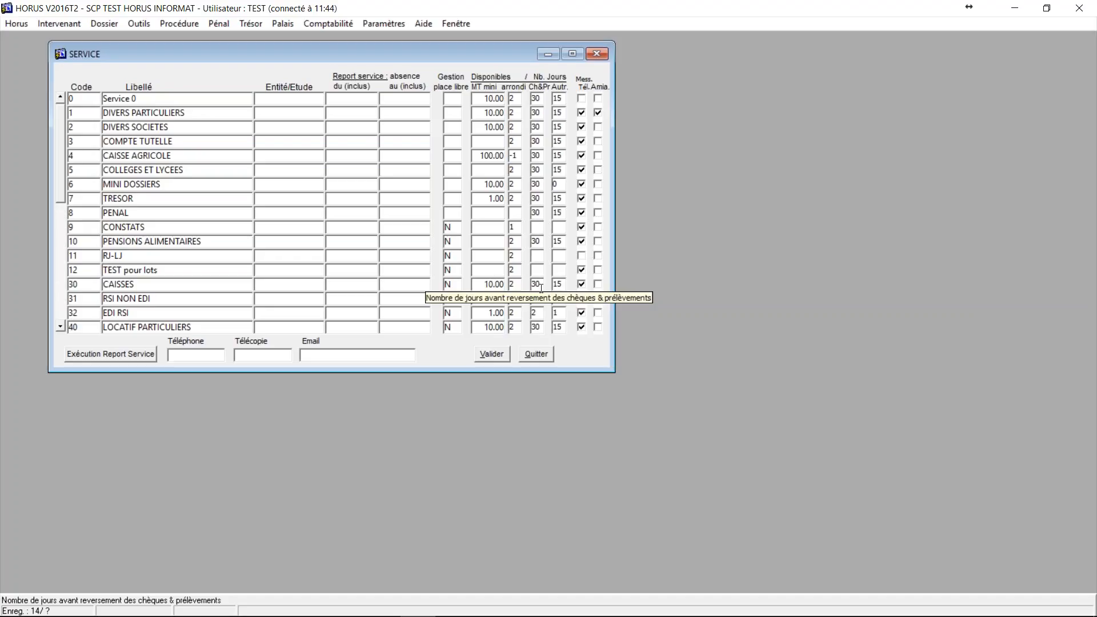
click(504, 353)
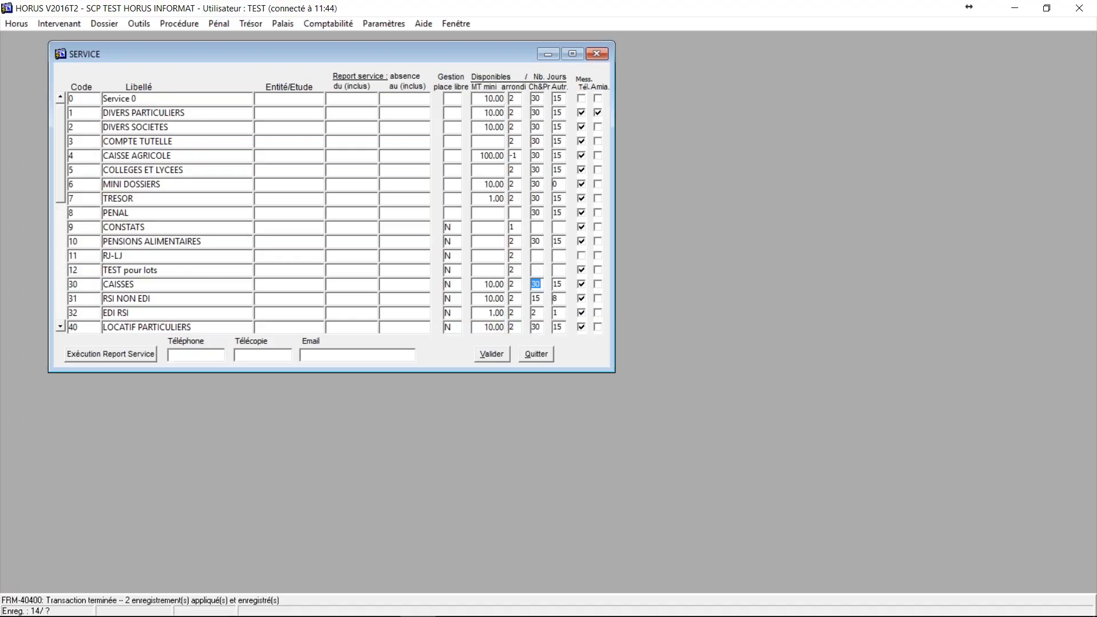
click(536, 355)
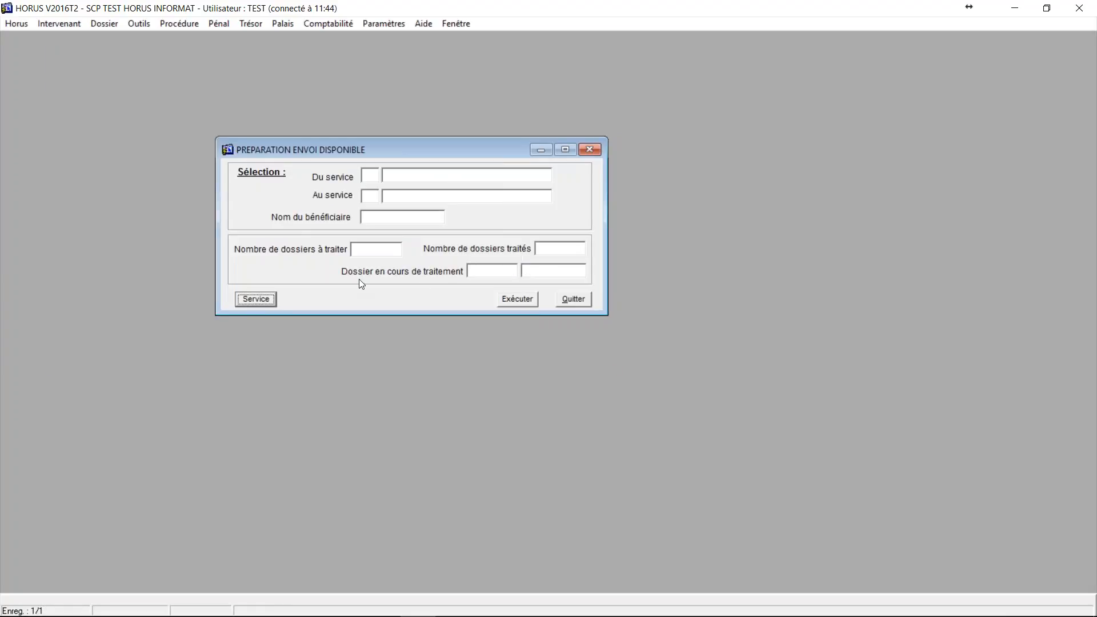
Step: Choose service 1, DIVERS PARTICULIERS, from the list of services as the start of the selection range
click(375, 177)
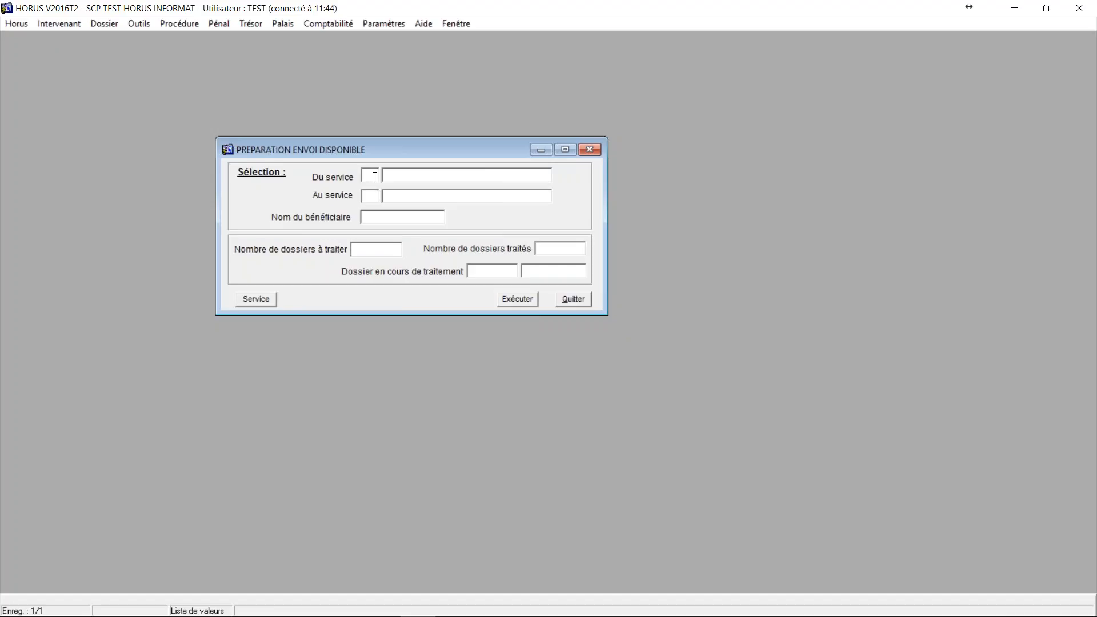
key(F9)
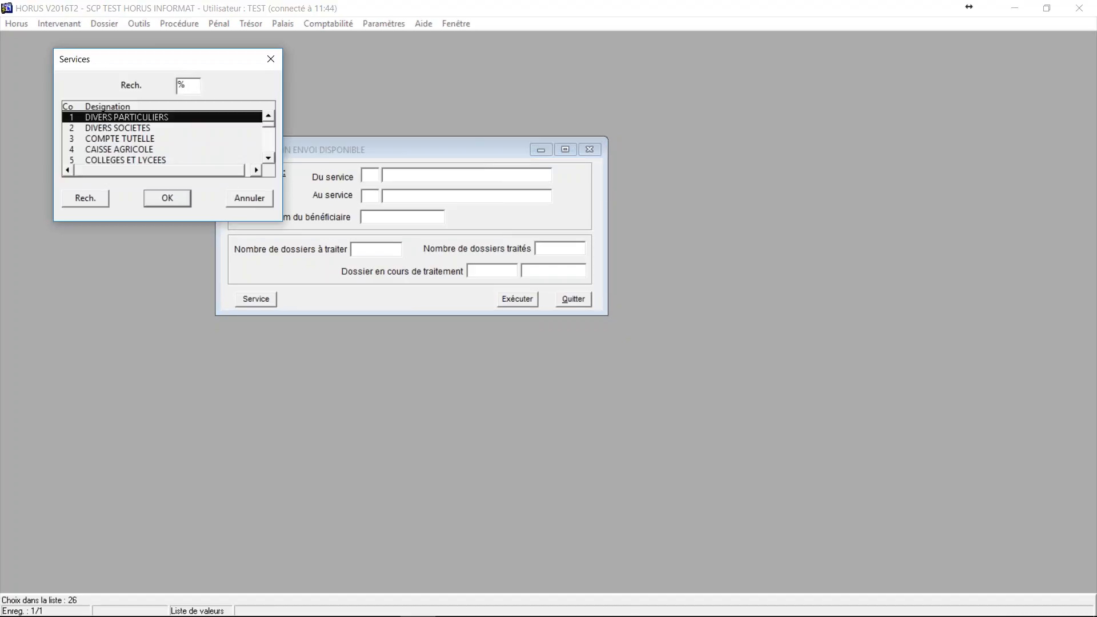
key(Down)
key(Down)
key(Down)
key(Down)
key(Down)
key(Down)
key(Down)
key(Down)
key(Down)
key(Down)
key(Down)
key(Down)
key(Down)
key(Down)
key(Down)
key(Down)
key(Down)
key(Down)
key(Down)
key(Down)
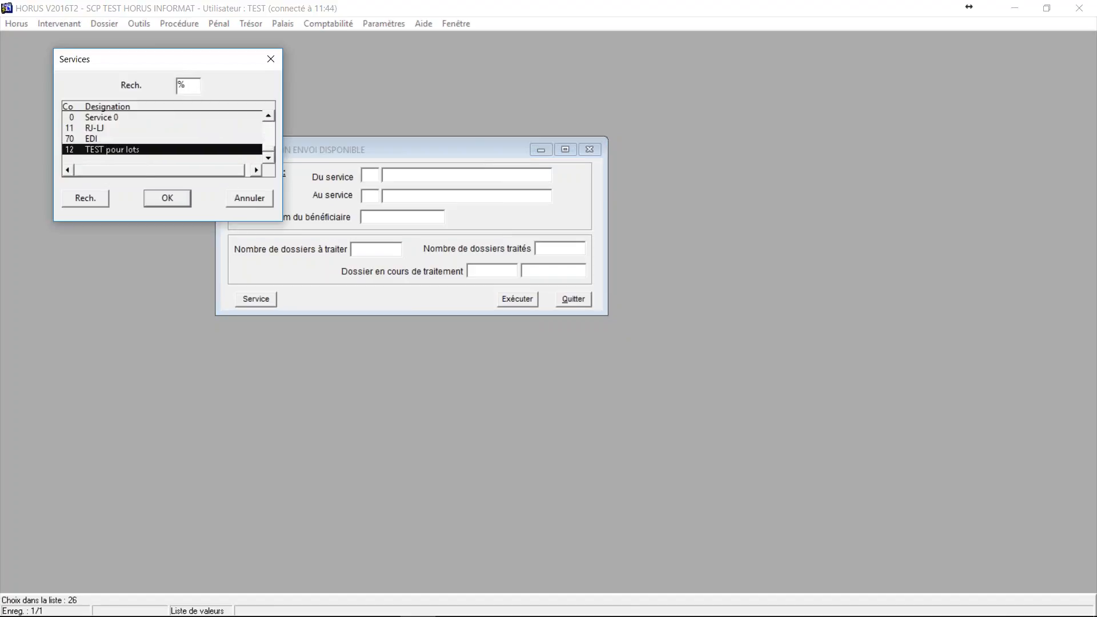
key(Up)
key(Up)
key(Up)
key(Up)
key(Up)
key(Up)
key(Up)
key(Up)
key(Up)
key(Up)
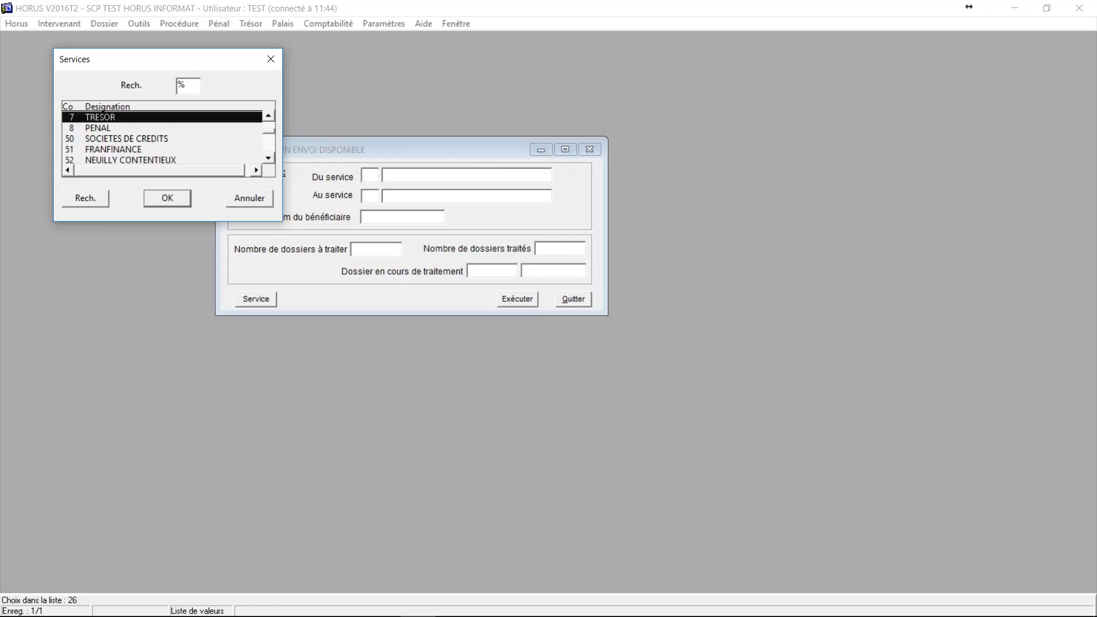
key(Down)
key(Down)
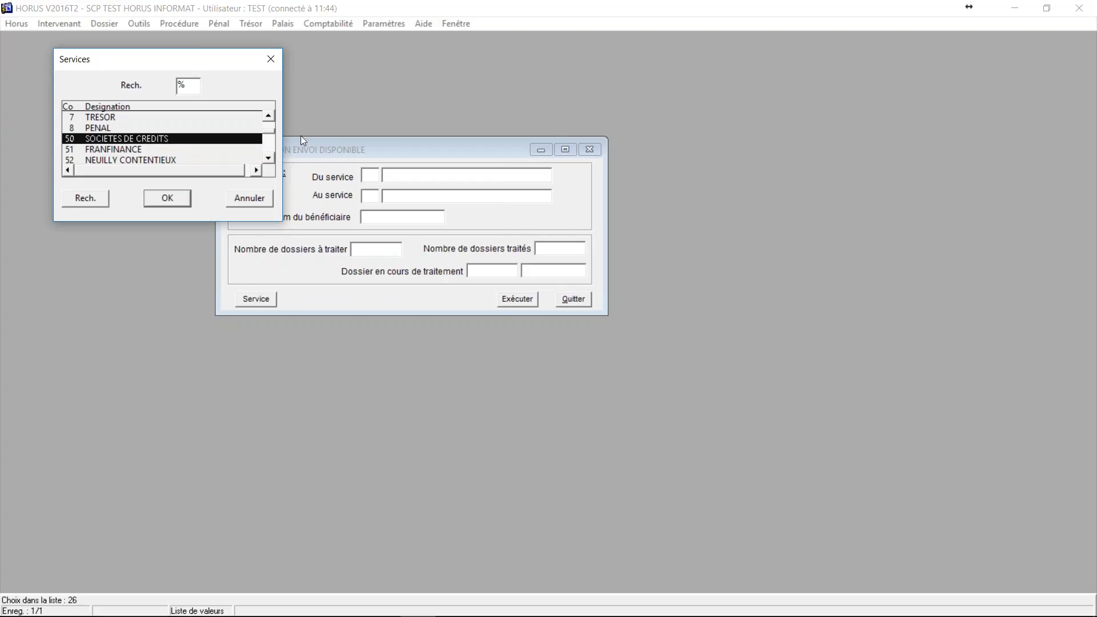
scroll(271, 135, up, 3)
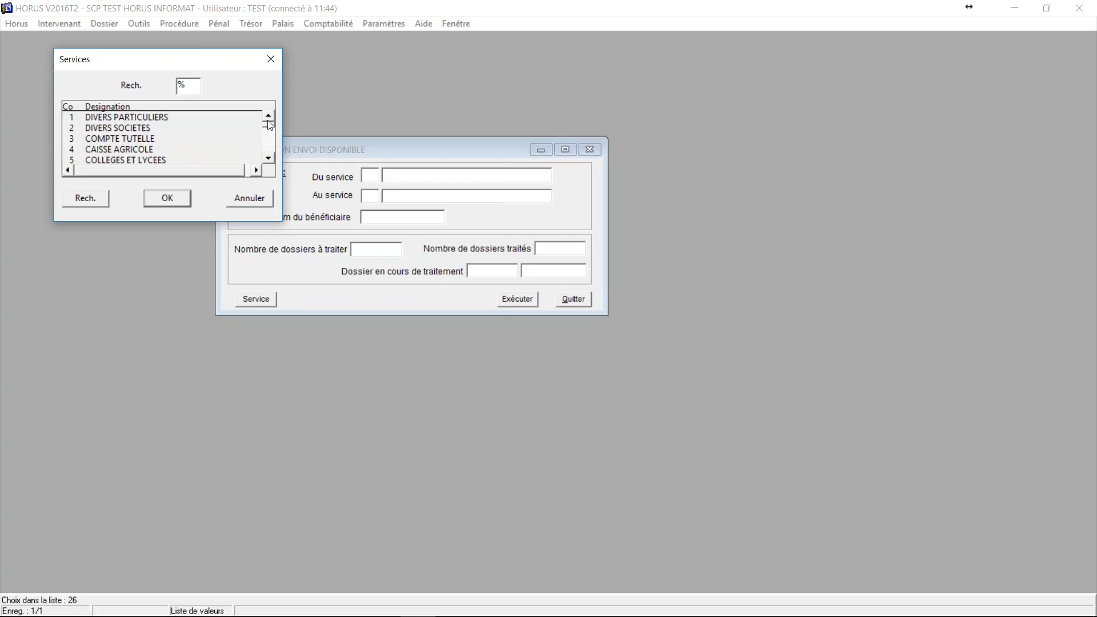
click(180, 119)
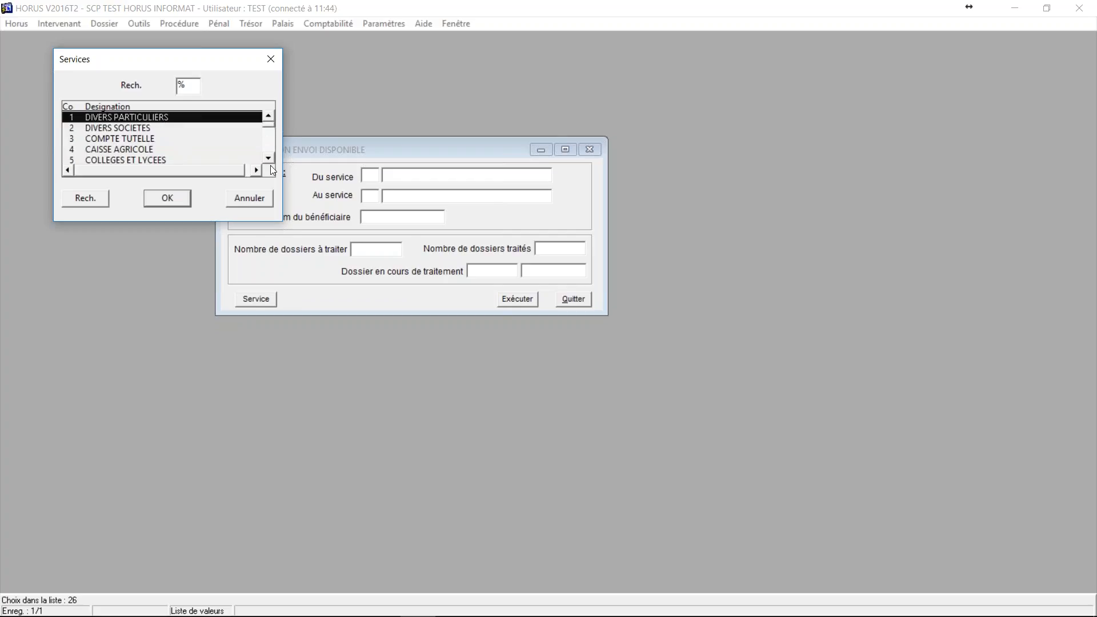
click(183, 198)
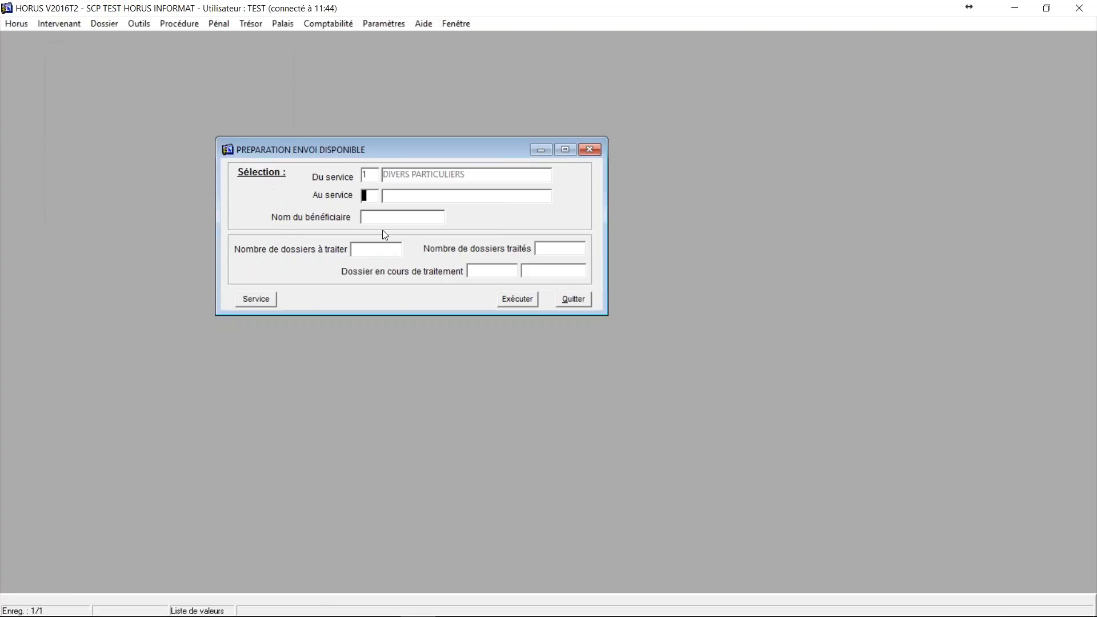
Step: Choose service 52, NEUILLY CONTENTIEUX, as the end of the range and run the preparation, agreeing to replace the previous one
double_click(383, 194)
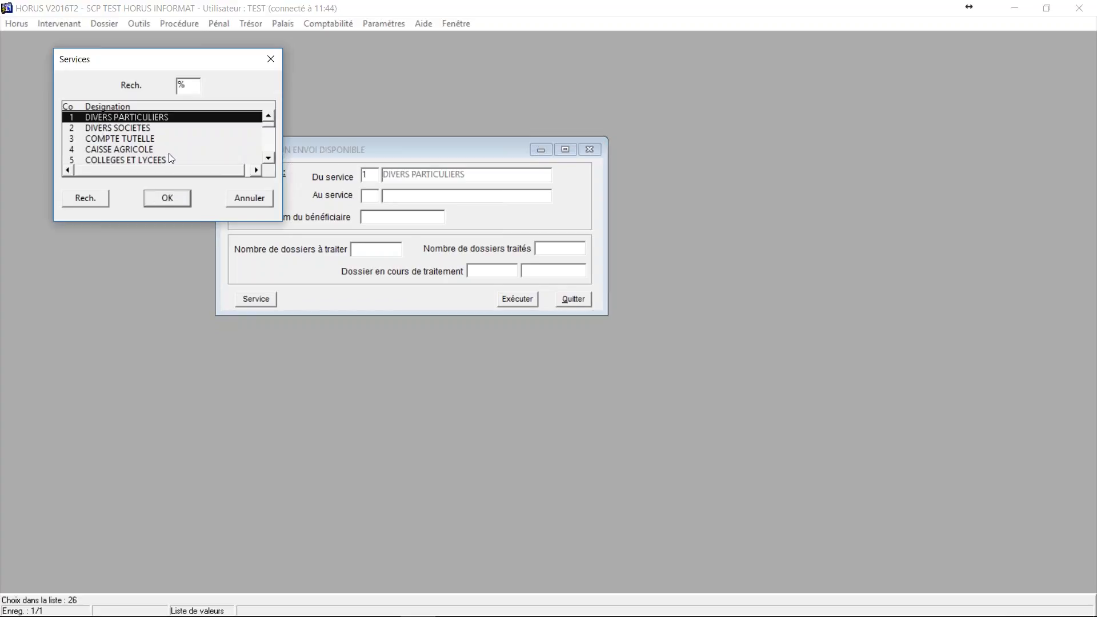
click(269, 158)
scroll(272, 159, down, 5)
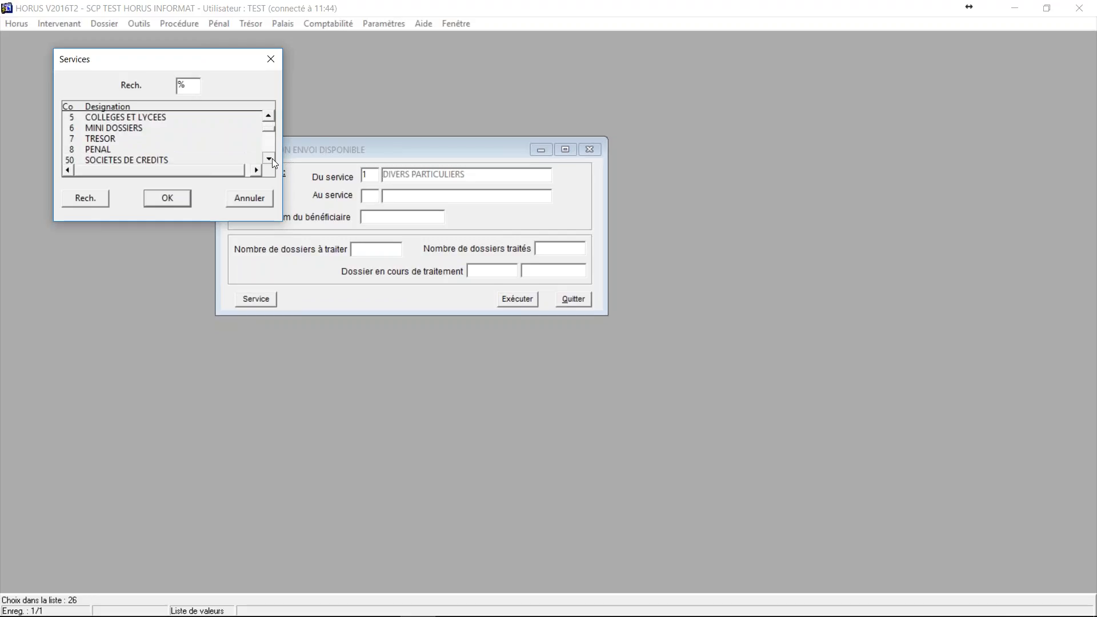
click(116, 129)
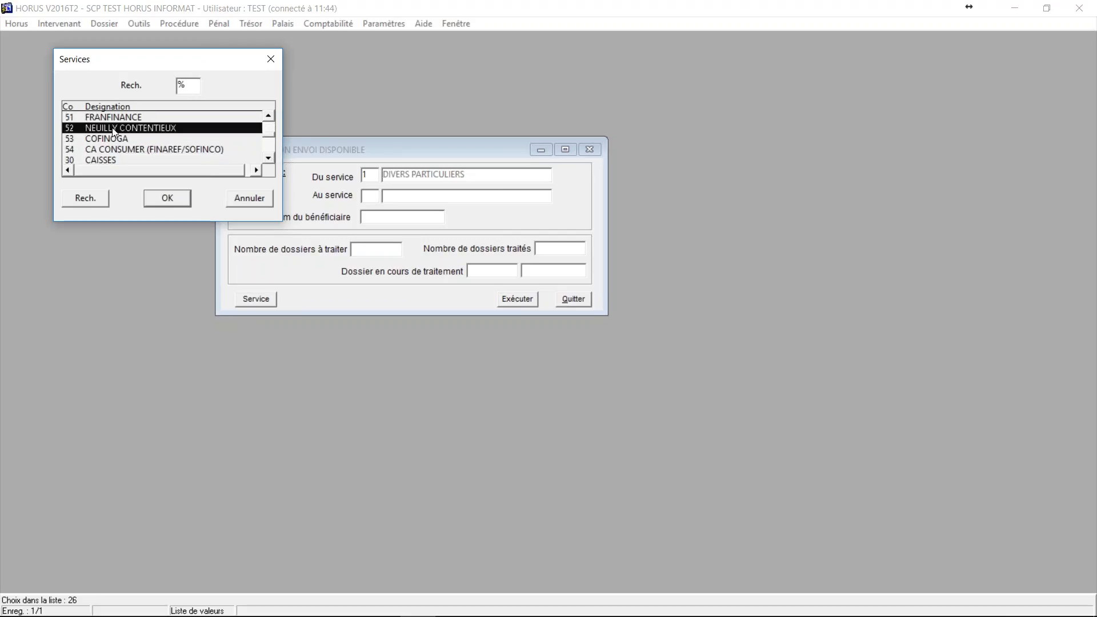
click(177, 198)
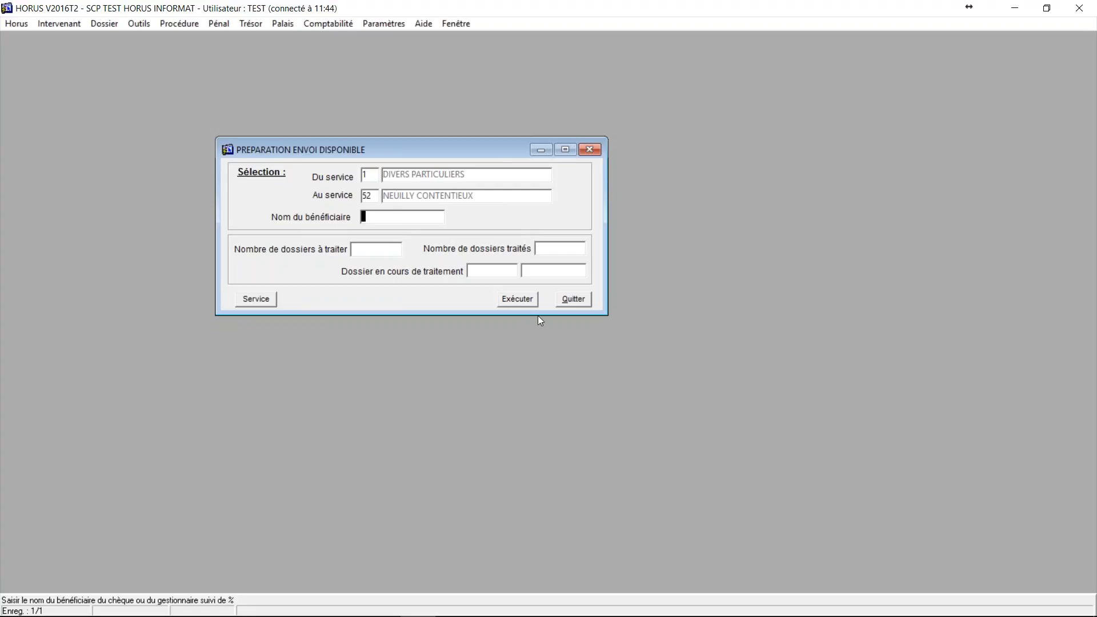
click(521, 301)
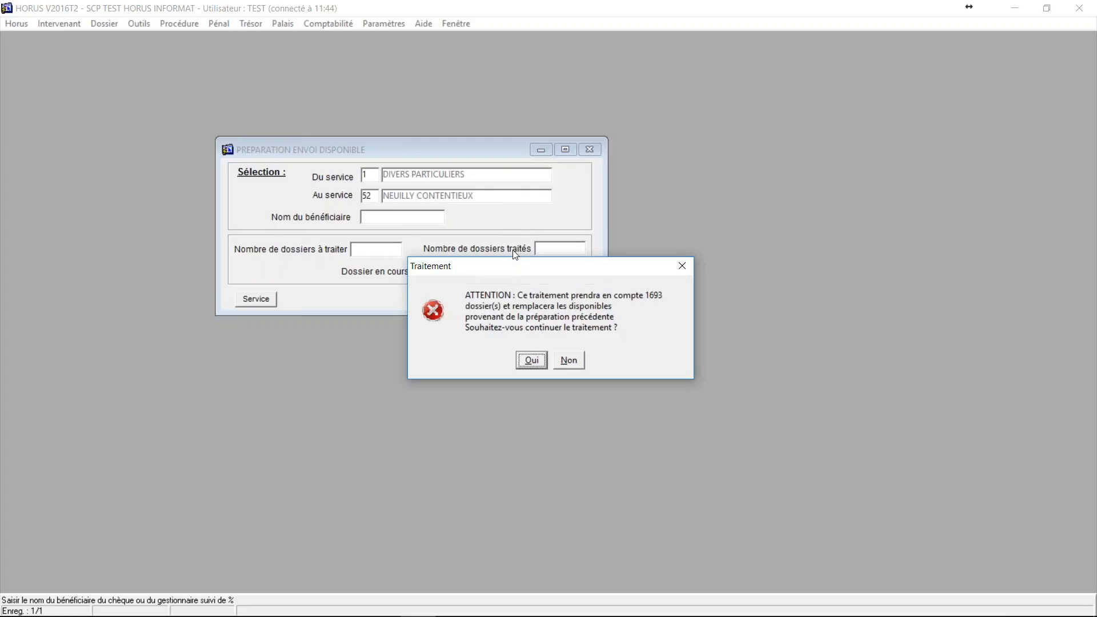
click(529, 361)
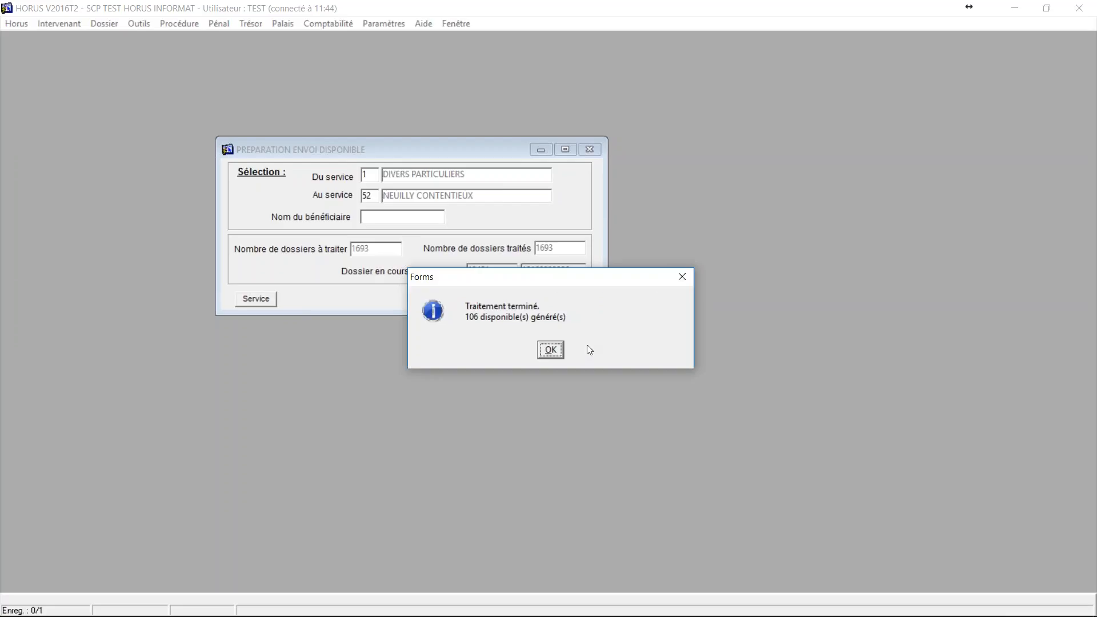
Step: Acknowledge the end of the preparation and look through the list of acomptes to send, from service 1 to service 5
click(540, 353)
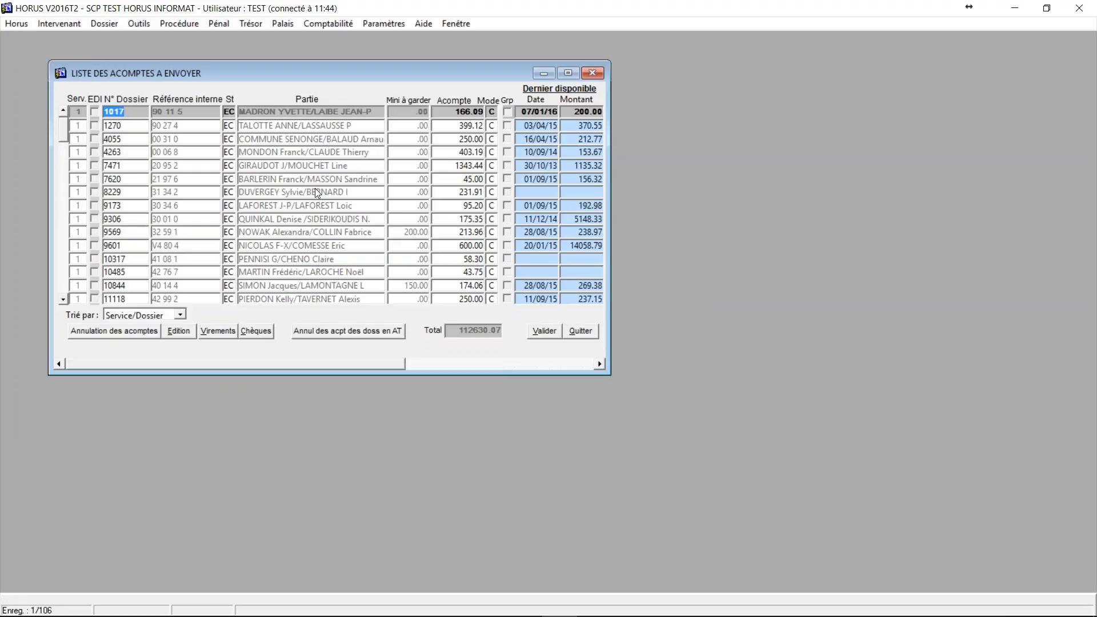
key(Down)
key(Down)
key(Down)
key(Down)
key(Down)
key(Down)
key(Down)
key(Down)
key(Down)
key(Down)
key(Down)
key(Down)
key(Down)
key(Down)
key(Down)
key(Down)
key(Down)
key(Down)
key(Down)
key(Down)
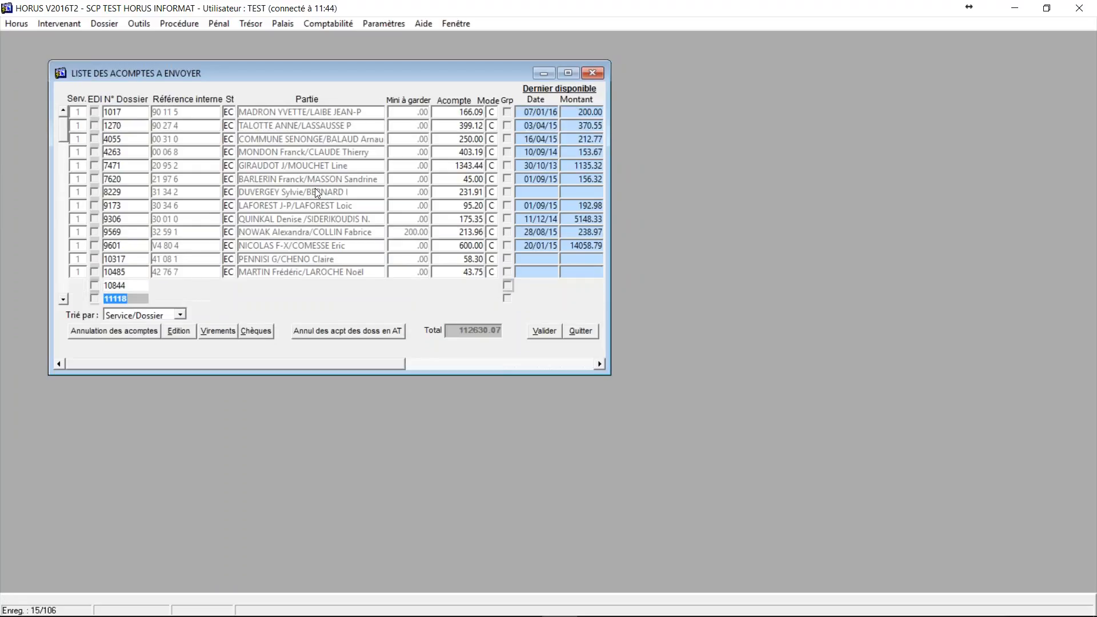
key(Down)
key(Down)
key(Down)
key(Down)
key(Down)
key(Down)
key(Down)
key(Down)
key(Down)
key(Down)
key(Down)
key(Down)
key(Down)
key(Down)
key(Down)
key(Down)
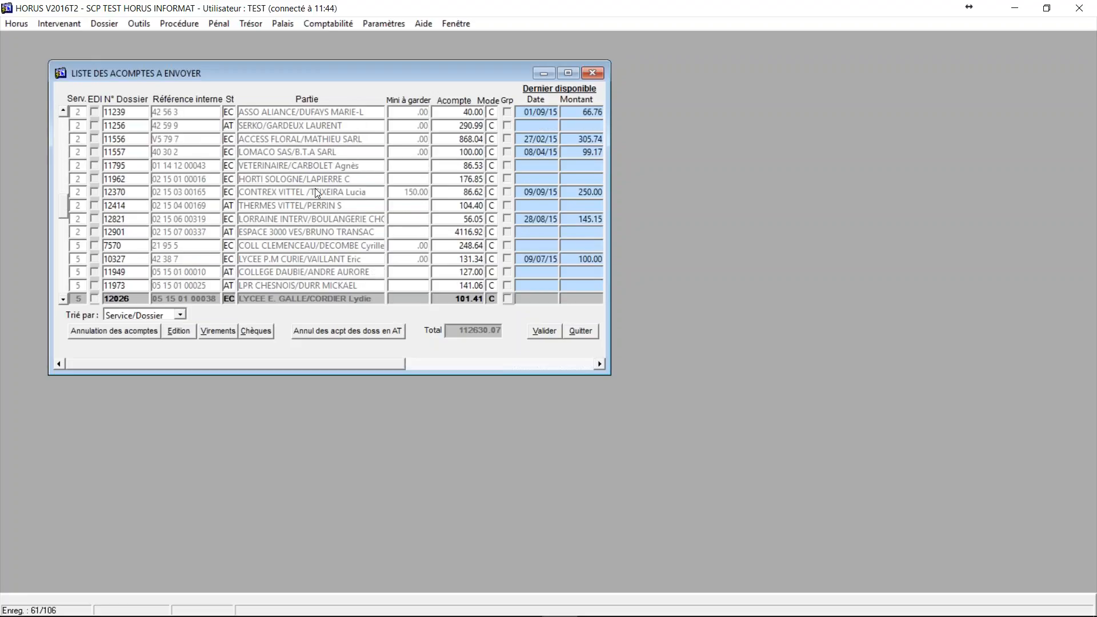
key(Up)
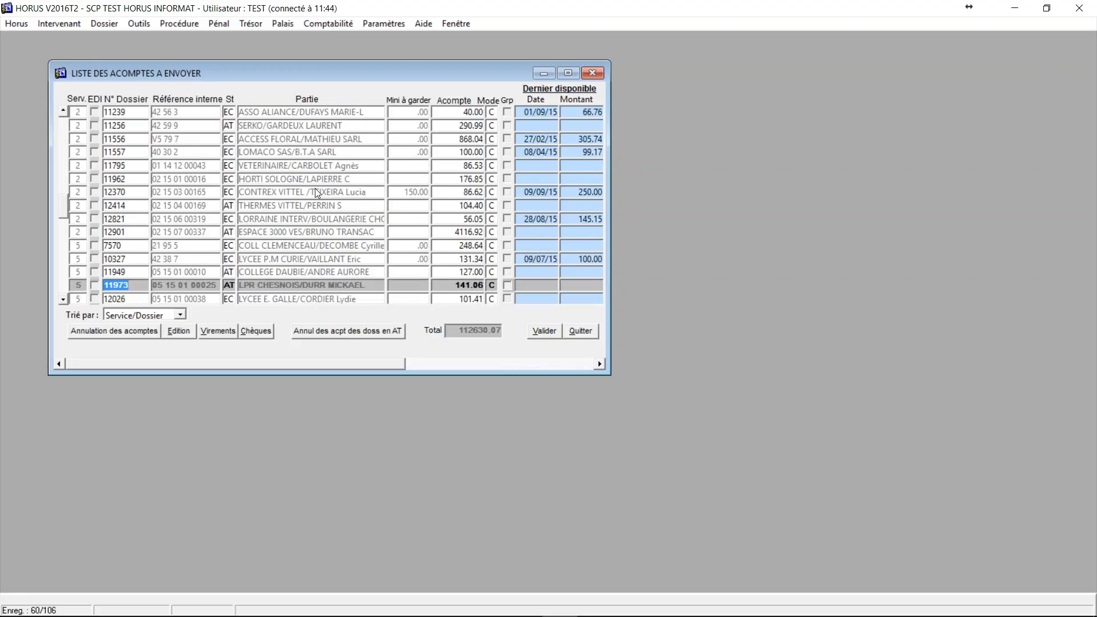
key(Down)
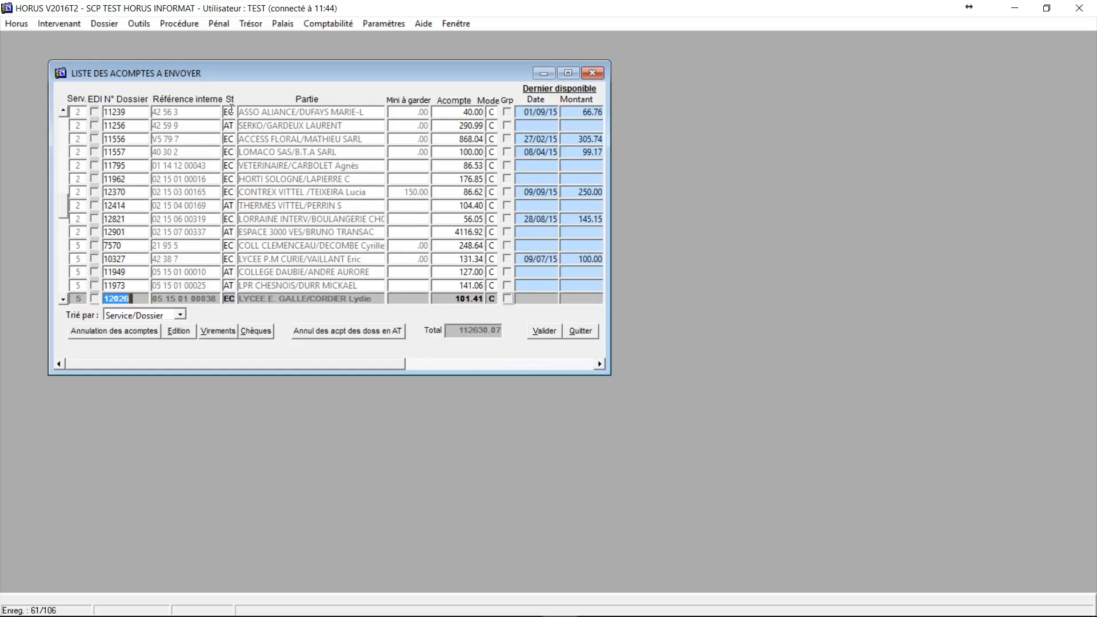
Step: Widen the acomptes list to include the last debtor receipt columns and examine the EC and AT file statuses across the services
drag(610, 172, 902, 245)
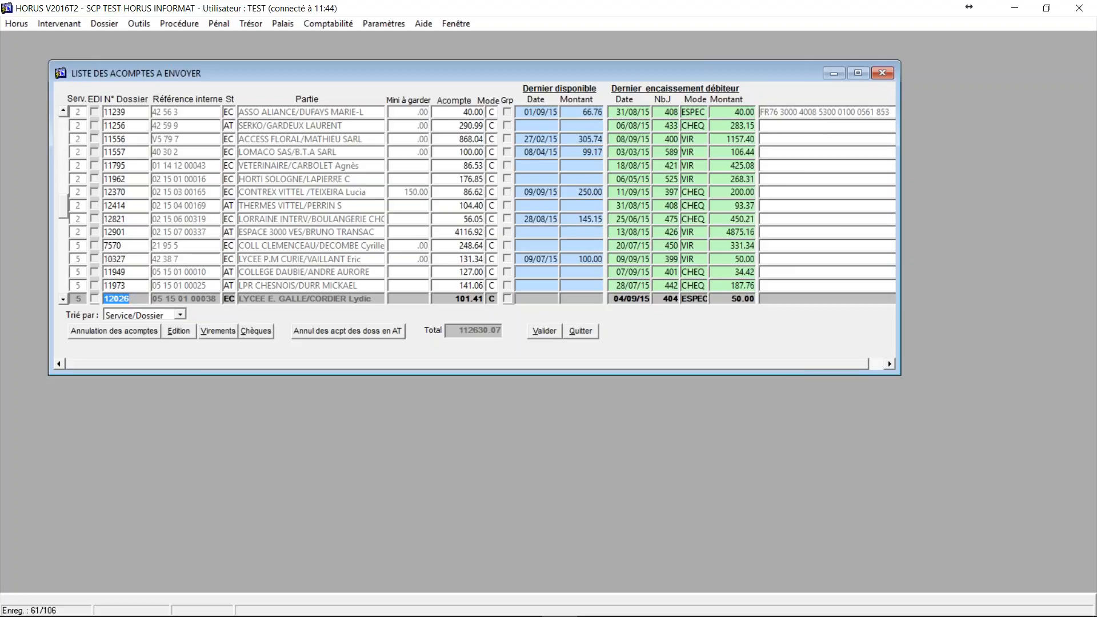
click(227, 206)
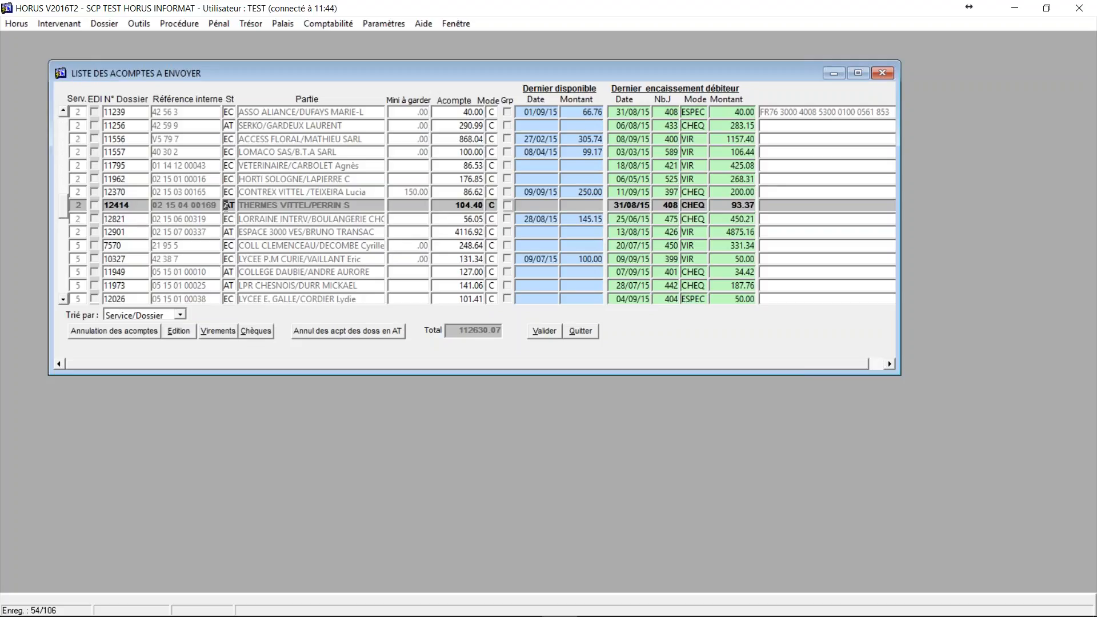
key(Up)
key(Up)
key(Up)
key(Up)
key(Up)
key(Up)
key(Up)
key(Up)
key(Up)
key(Up)
key(Up)
key(Up)
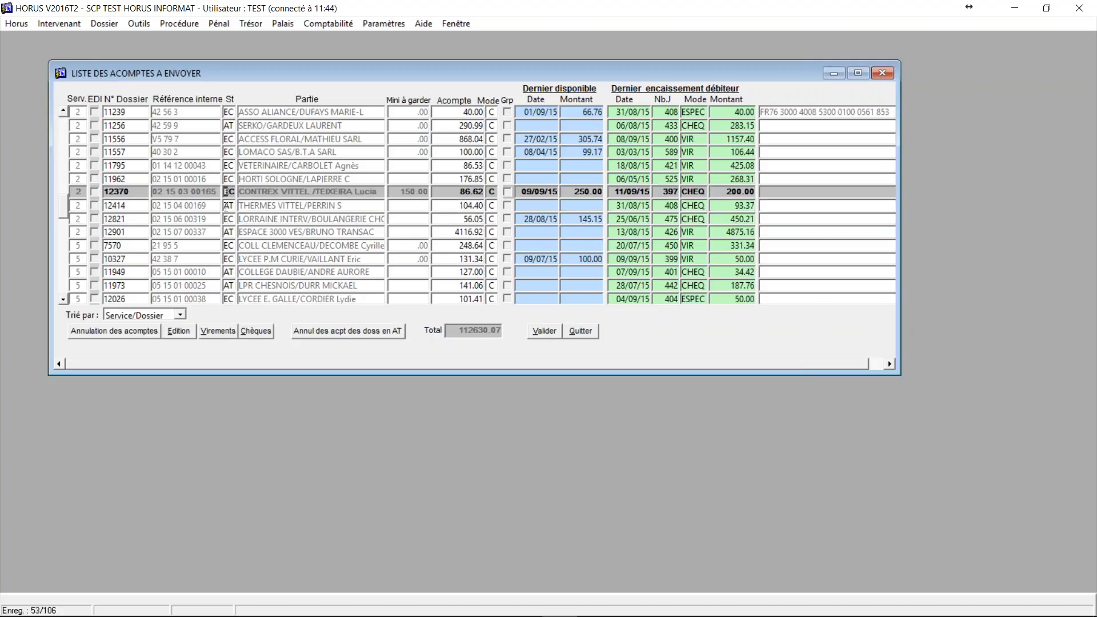
key(Down)
key(Down)
key(Down)
key(Down)
key(Down)
key(Down)
key(Down)
key(Down)
key(Down)
key(Down)
key(Down)
key(Down)
key(Down)
key(Down)
key(Down)
key(Down)
key(Down)
key(Down)
key(Down)
key(Down)
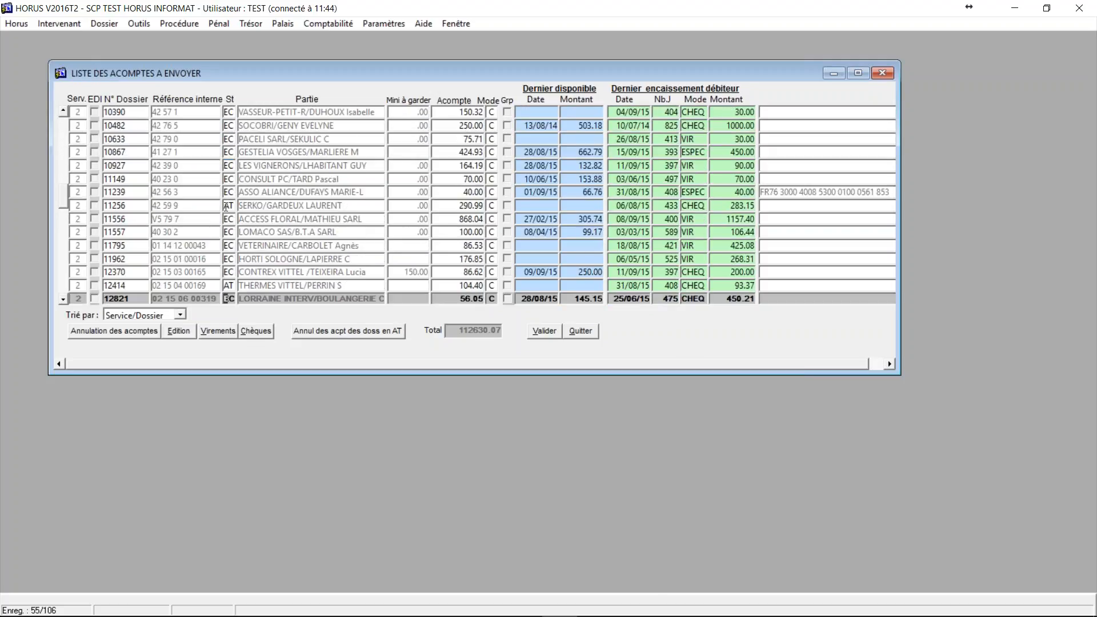
key(Down)
key(Down)
key(Down)
key(Down)
key(Down)
key(Down)
key(Down)
key(Down)
key(Down)
key(Down)
key(Down)
key(Down)
key(Down)
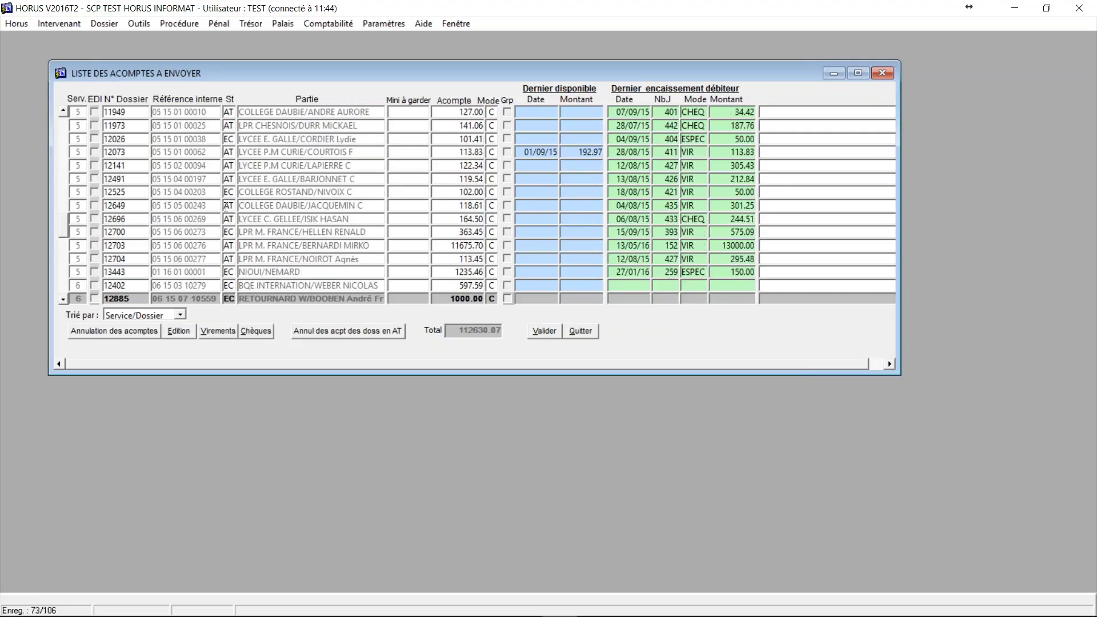
key(Down)
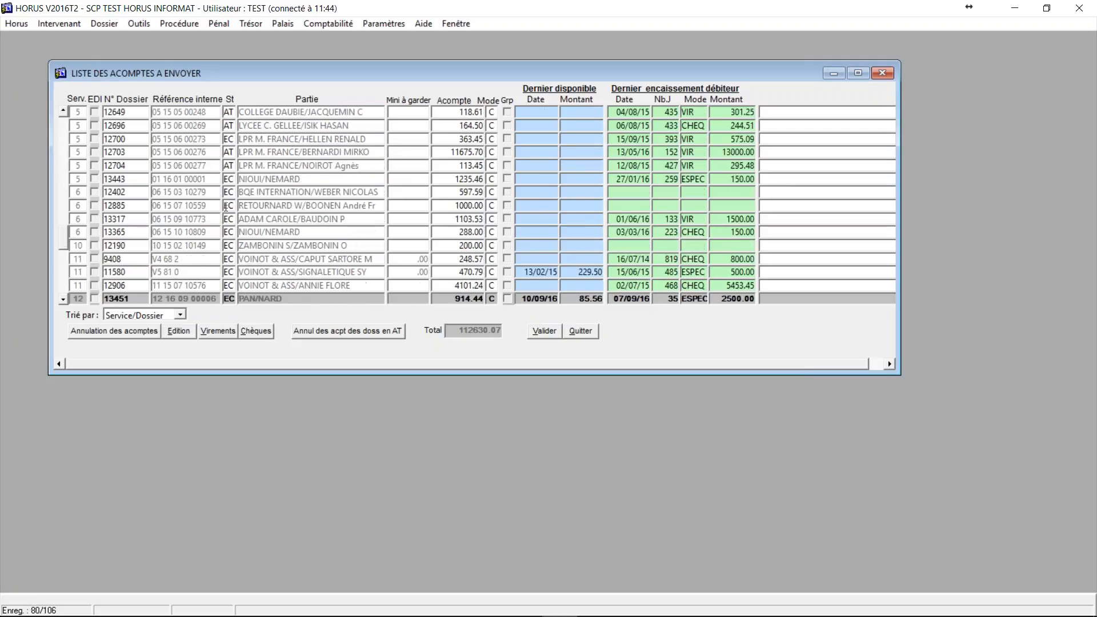
Step: Delete the 113.45 acompte of the service 5 file with status AT from the list
key(Up)
key(Up)
key(Up)
key(Up)
key(Up)
key(Up)
key(Up)
key(Up)
key(Up)
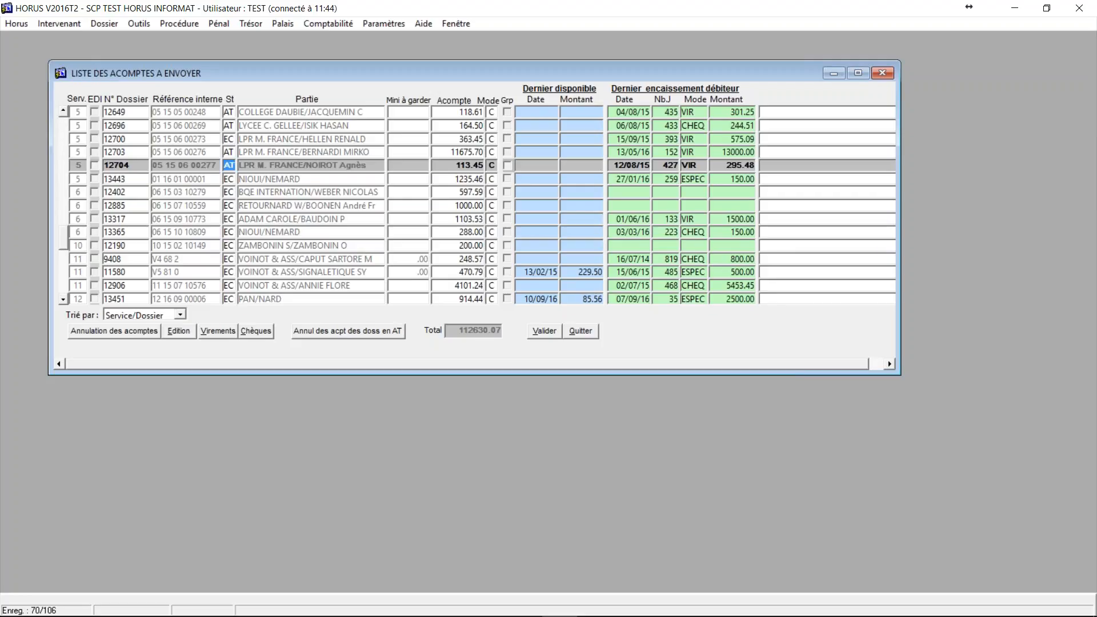
key(shift+F6)
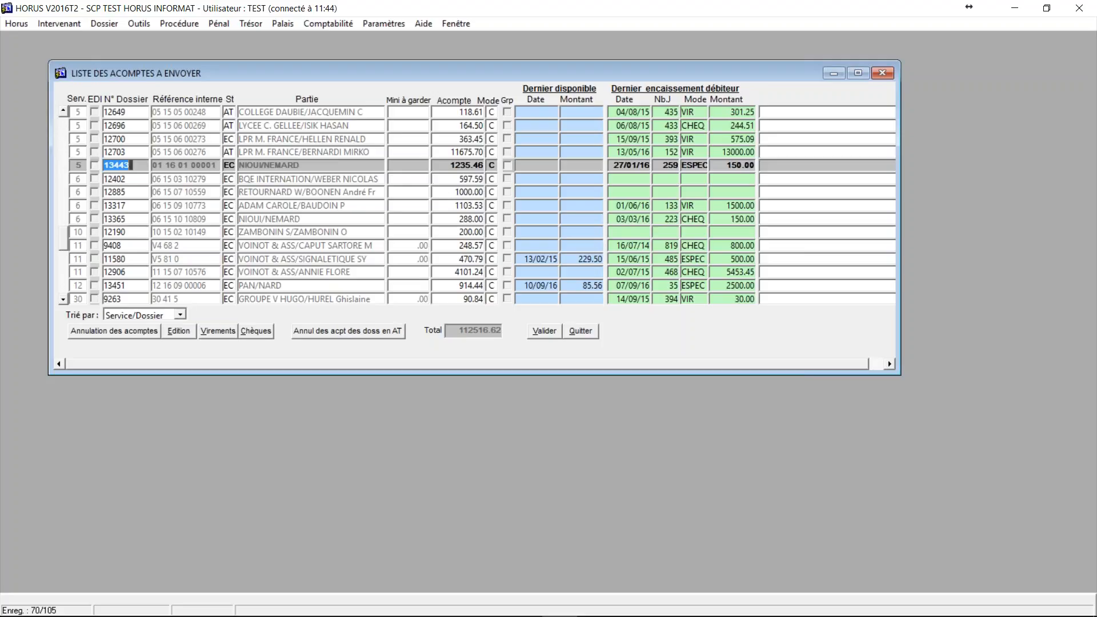
Step: Cancel all acomptes of files awaiting closure (status AT) in one batch, confirming the deletion
key(Up)
key(Up)
key(Up)
key(Up)
key(Up)
key(Up)
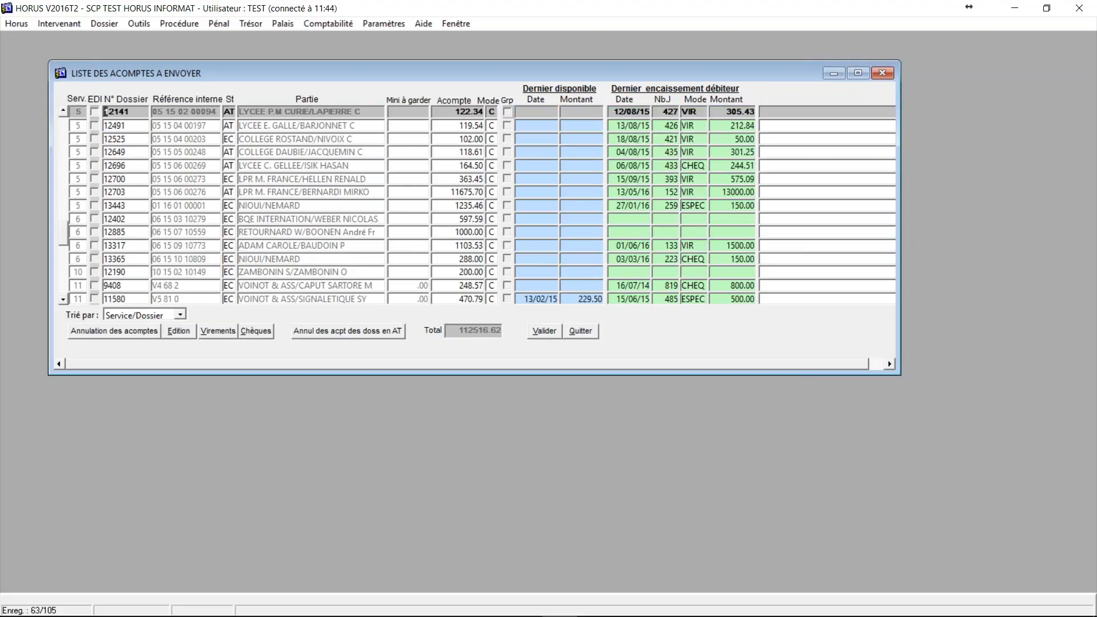
key(Down)
key(Down)
key(Down)
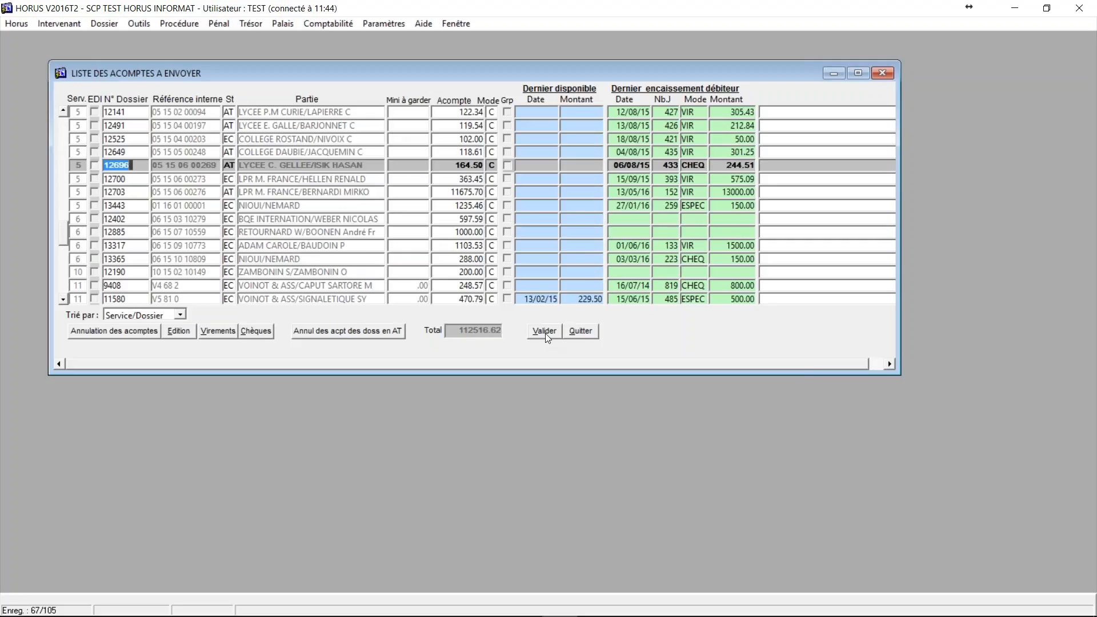
click(346, 334)
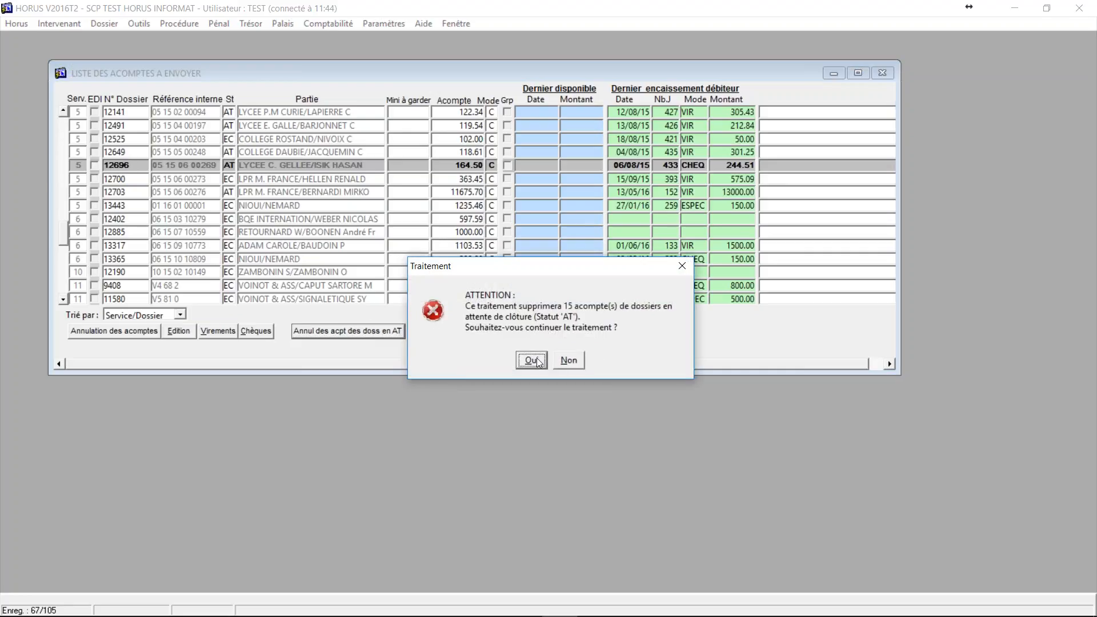
click(539, 361)
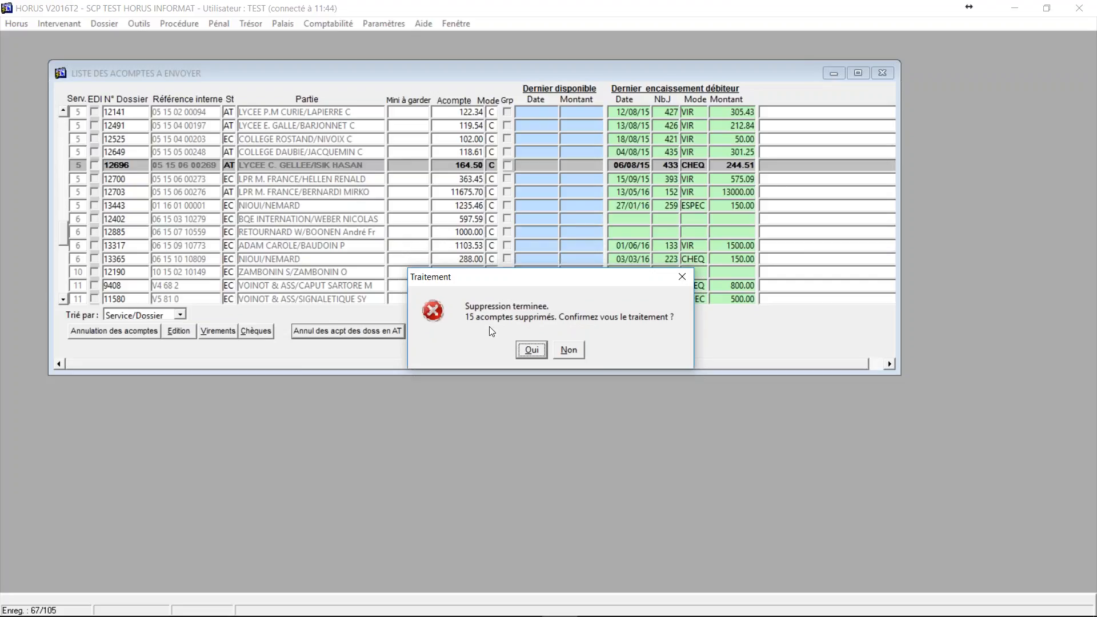
click(530, 350)
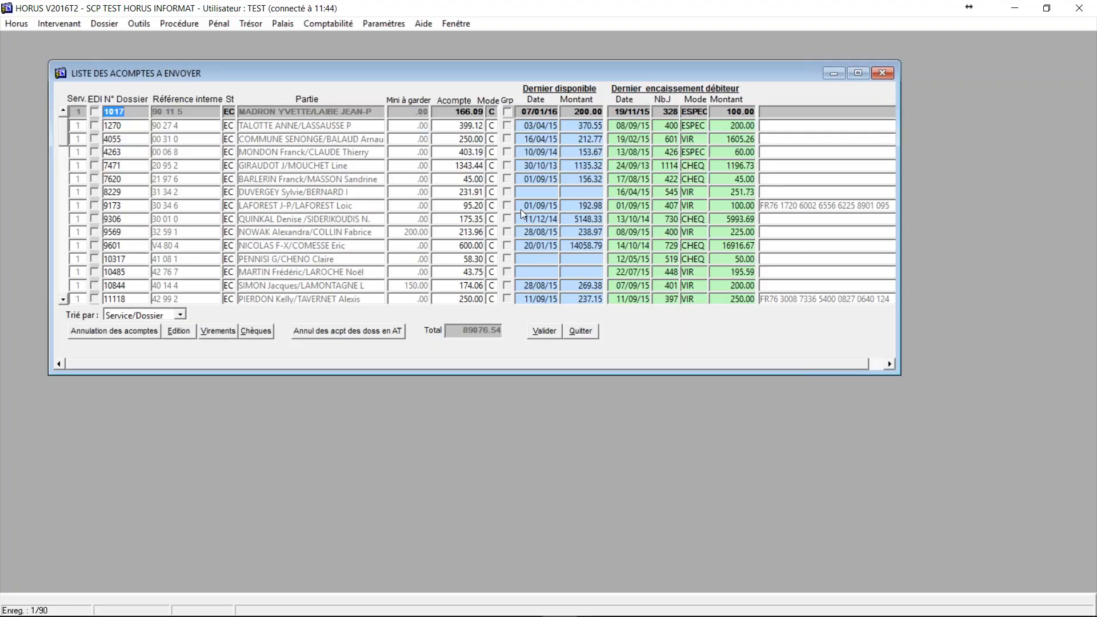
Step: Examine the payment mode, cheque (C) or transfer (V), of the acomptes in services 1 and 2
click(492, 111)
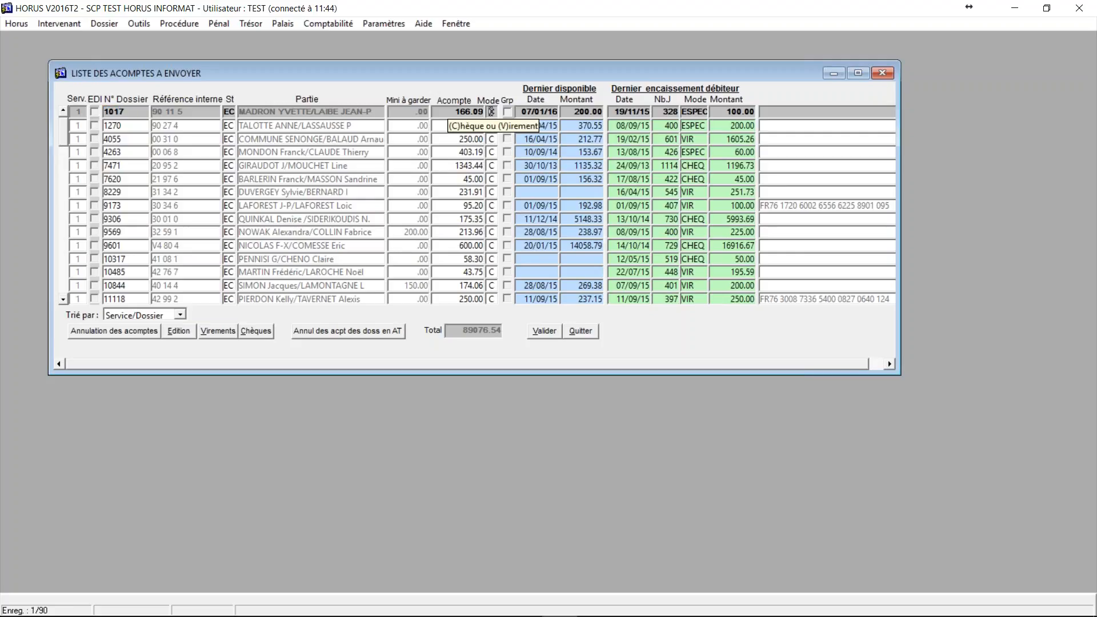
drag(492, 111, 499, 109)
key(Down)
key(Down)
key(Down)
key(Down)
key(Down)
key(Down)
key(Down)
key(Down)
key(Down)
key(Down)
key(Down)
key(Down)
key(Down)
key(Down)
key(Down)
key(Down)
key(Down)
key(Down)
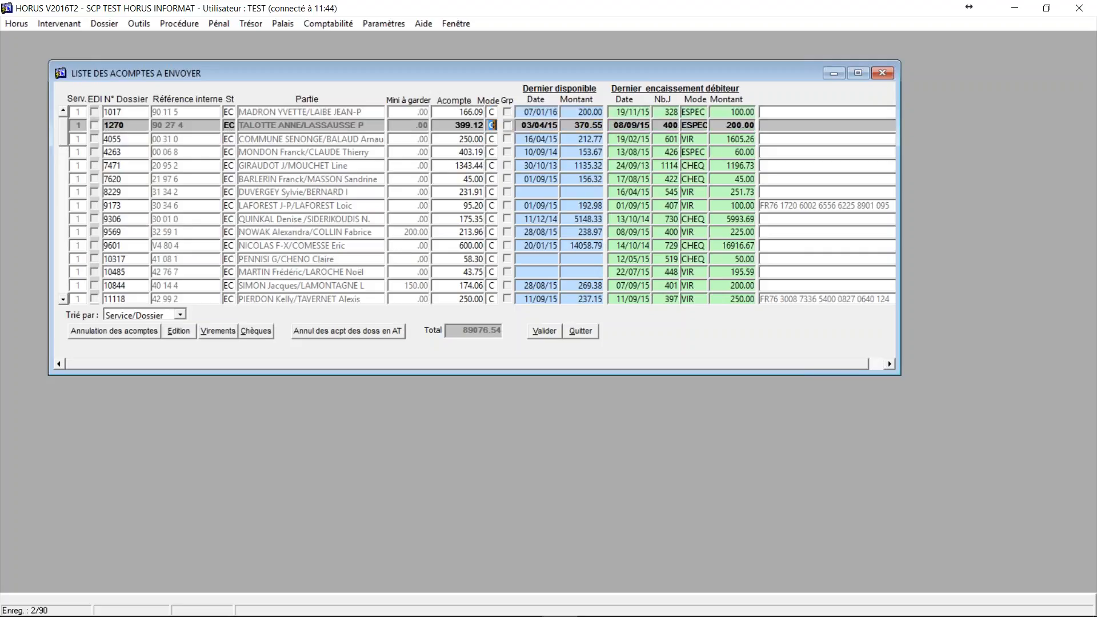
key(Down)
key(Down)
key(Down)
key(Down)
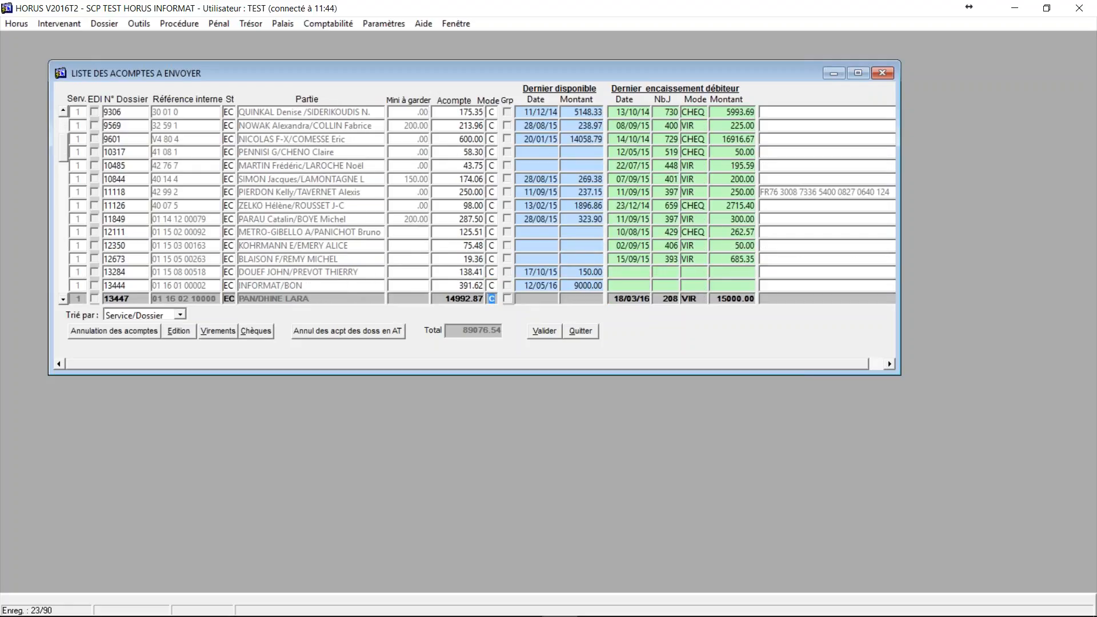
key(Down)
key(Down)
key(Down)
key(Down)
key(Down)
key(Down)
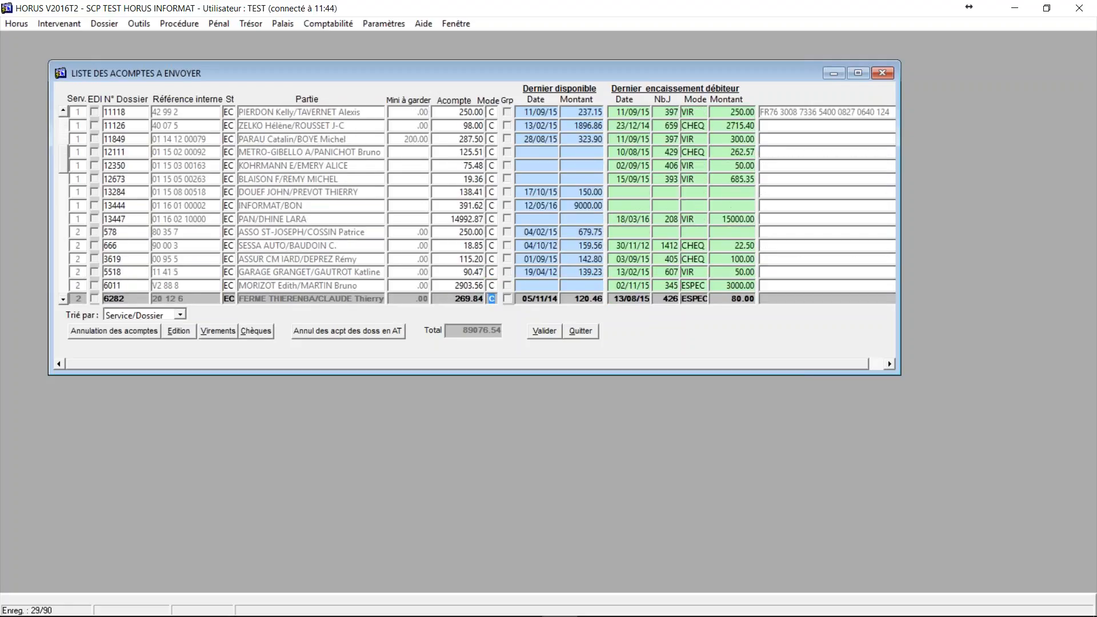
key(Up)
key(Up)
key(Up)
key(Up)
key(Up)
key(Up)
key(Up)
key(Up)
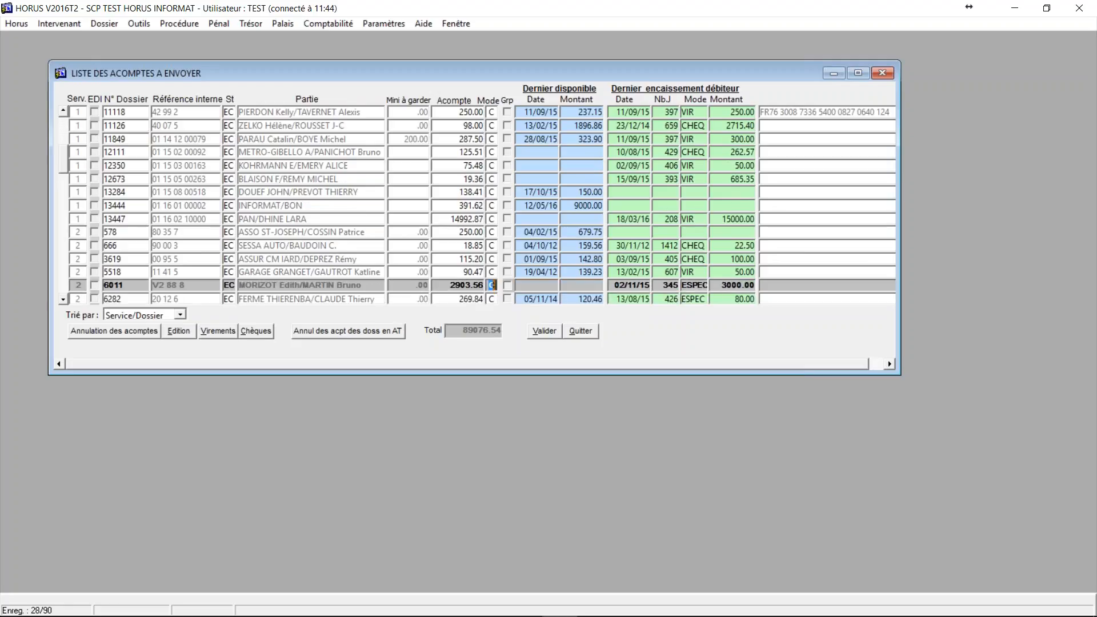
key(Up)
key(Up)
key(Up)
key(Up)
key(Up)
key(Up)
key(Up)
key(Up)
key(Up)
key(Up)
key(Up)
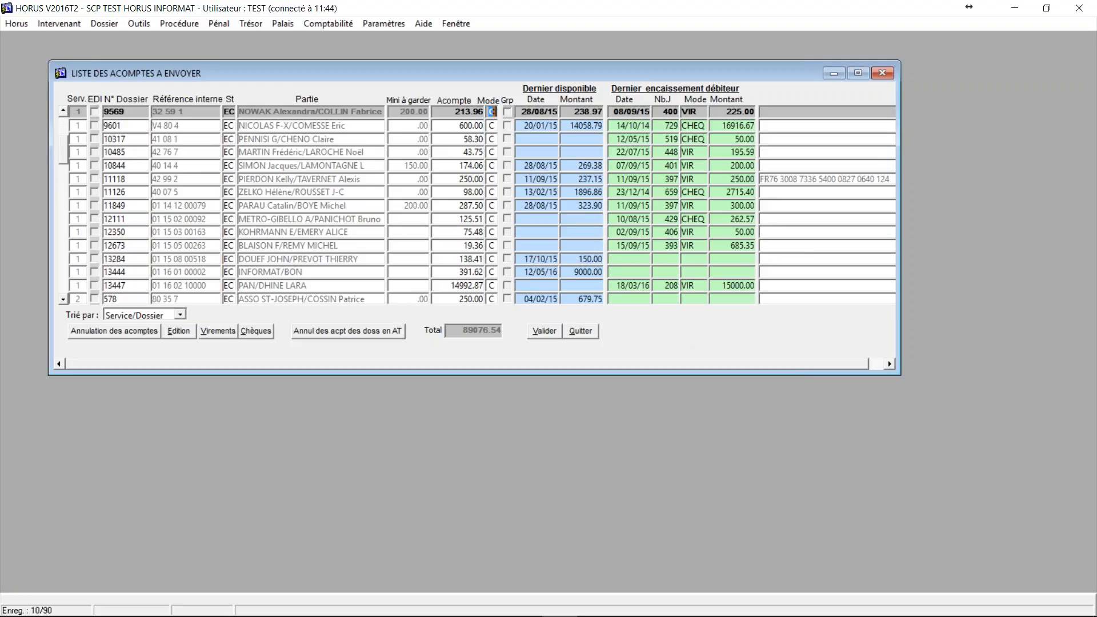
Step: Examine the payment modes, EDI marks and grouped-payment marks of the RSI CENTRE-VAL acomptes in service 32
key(Down)
key(Down)
key(Down)
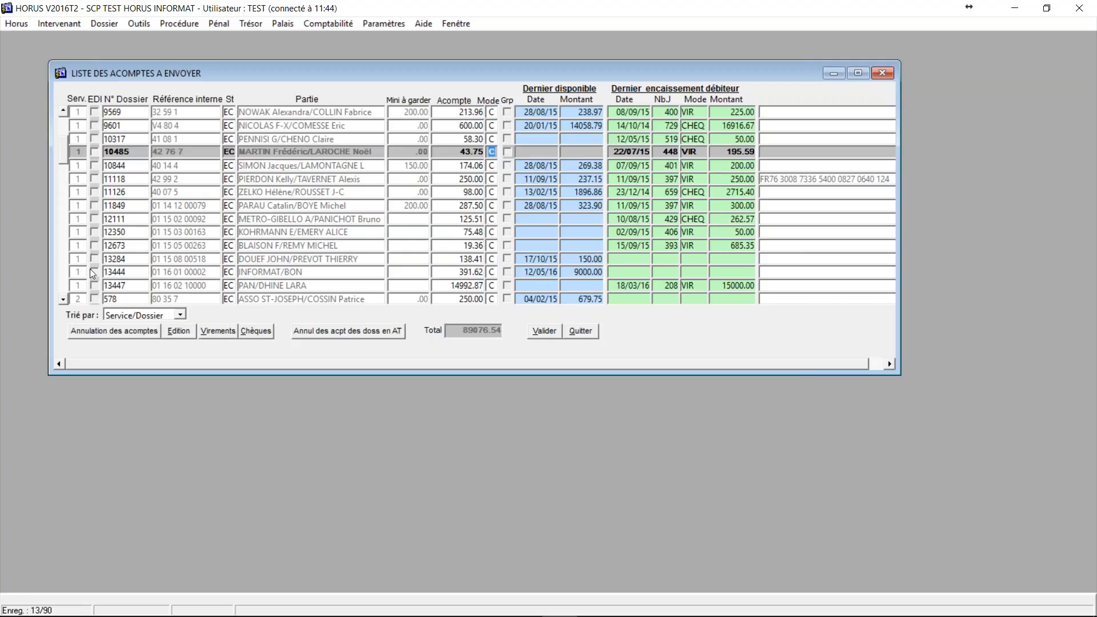
click(62, 299)
drag(63, 300, 63, 301)
key(Up)
key(Up)
key(Up)
key(Up)
key(Up)
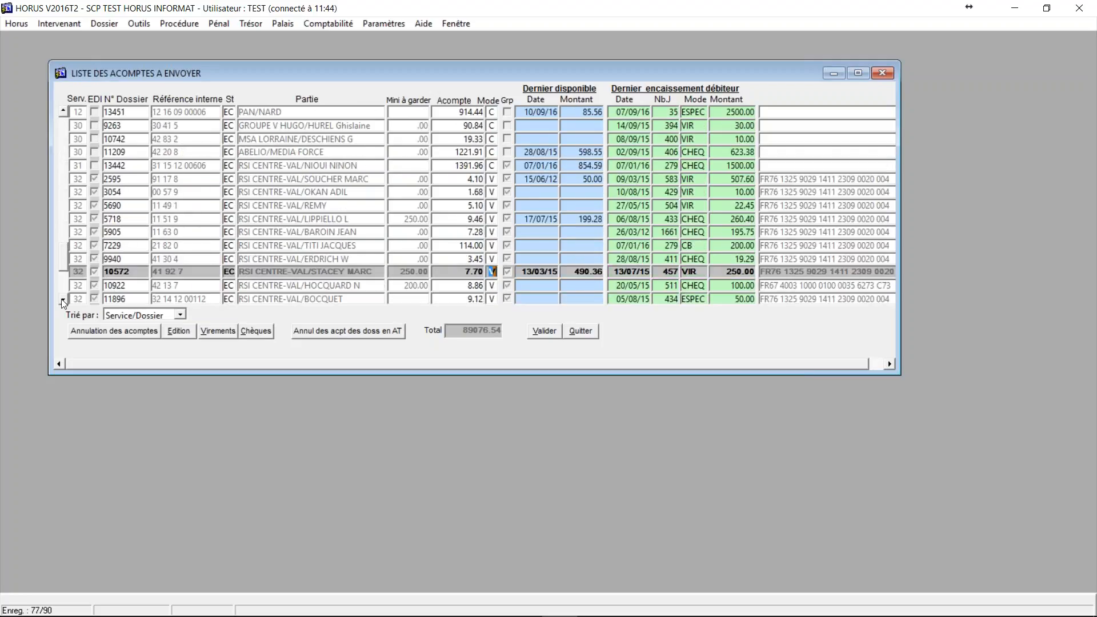
key(Down)
key(Down)
key(Down)
key(Down)
key(Down)
key(Down)
key(Down)
key(Down)
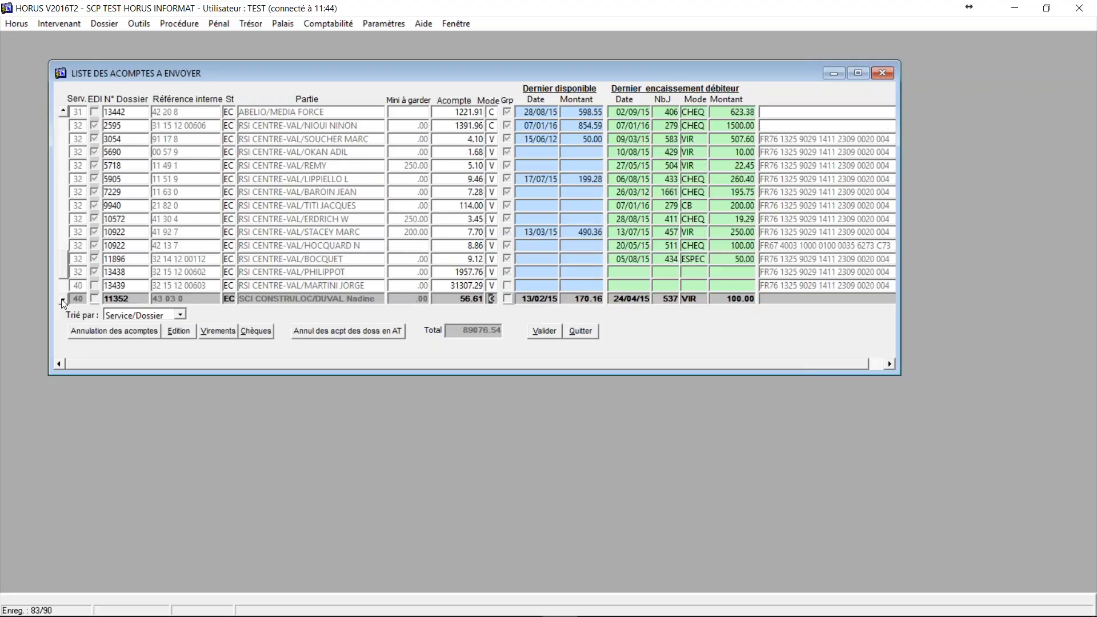
key(Up)
key(Up)
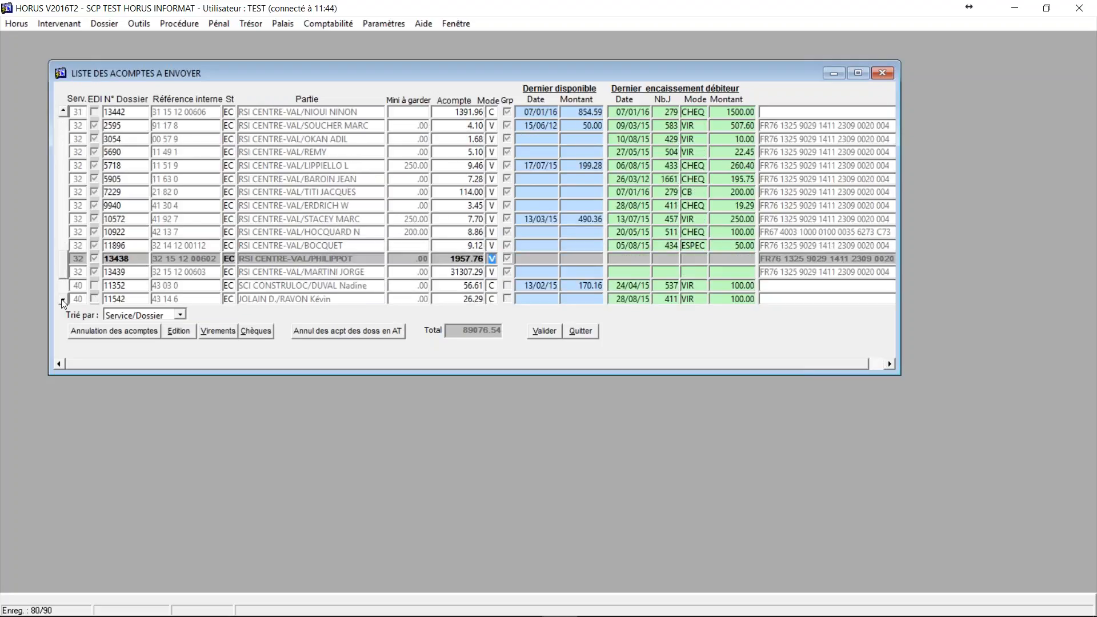
key(Up)
key(Up)
key(Up)
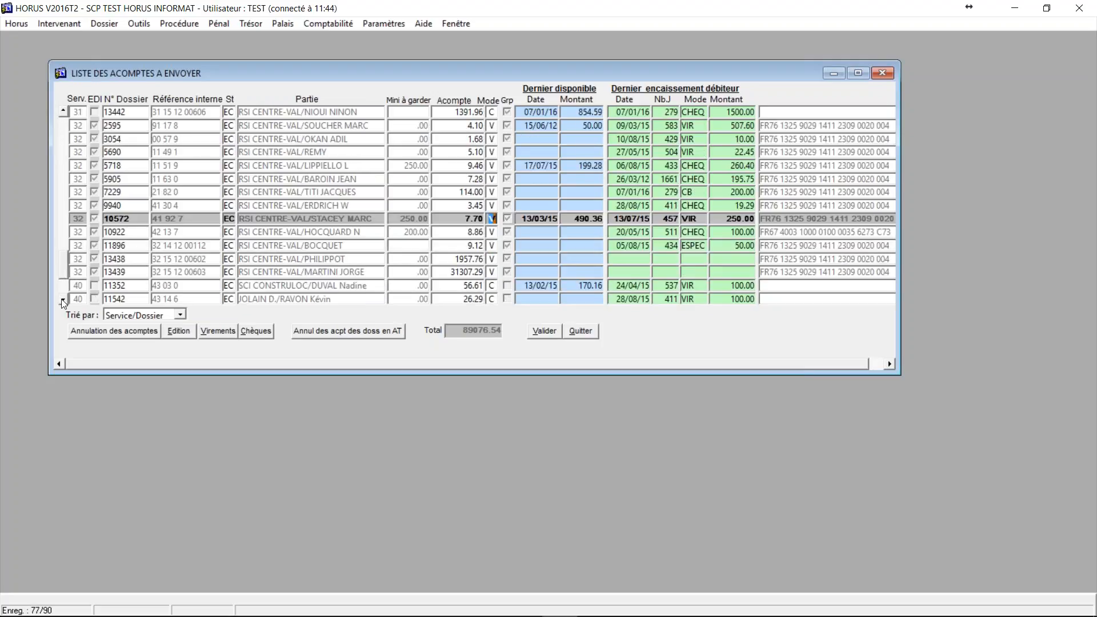
key(Down)
key(Down)
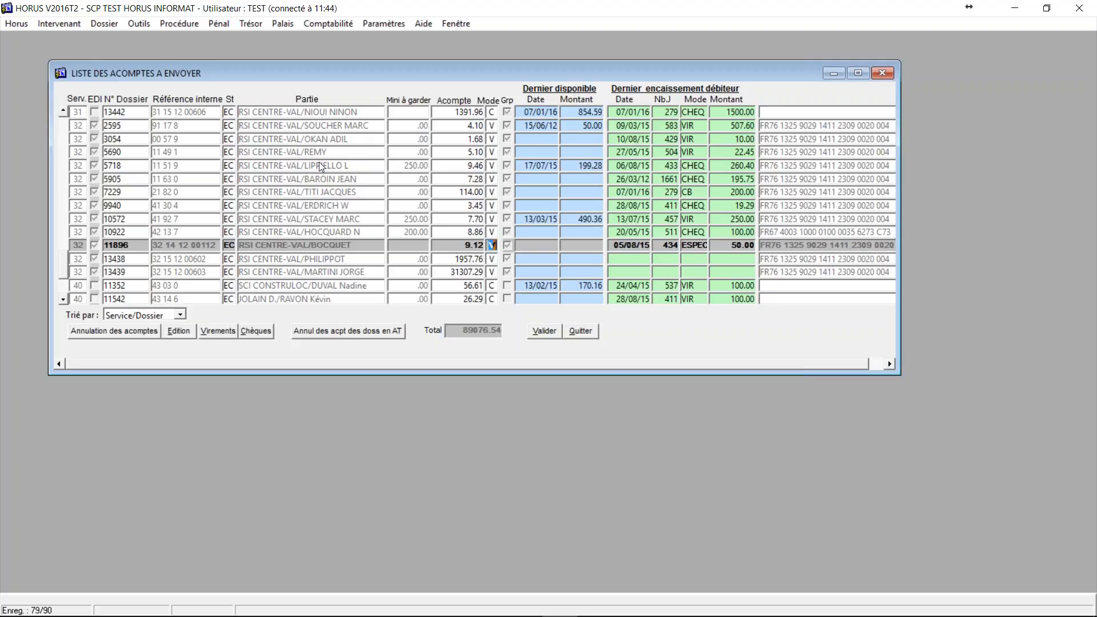
Step: Examine the remaining acomptes of services 40, 41 and 50 through to the end of the list
key(Down)
key(Down)
key(Down)
key(Down)
key(Down)
key(Down)
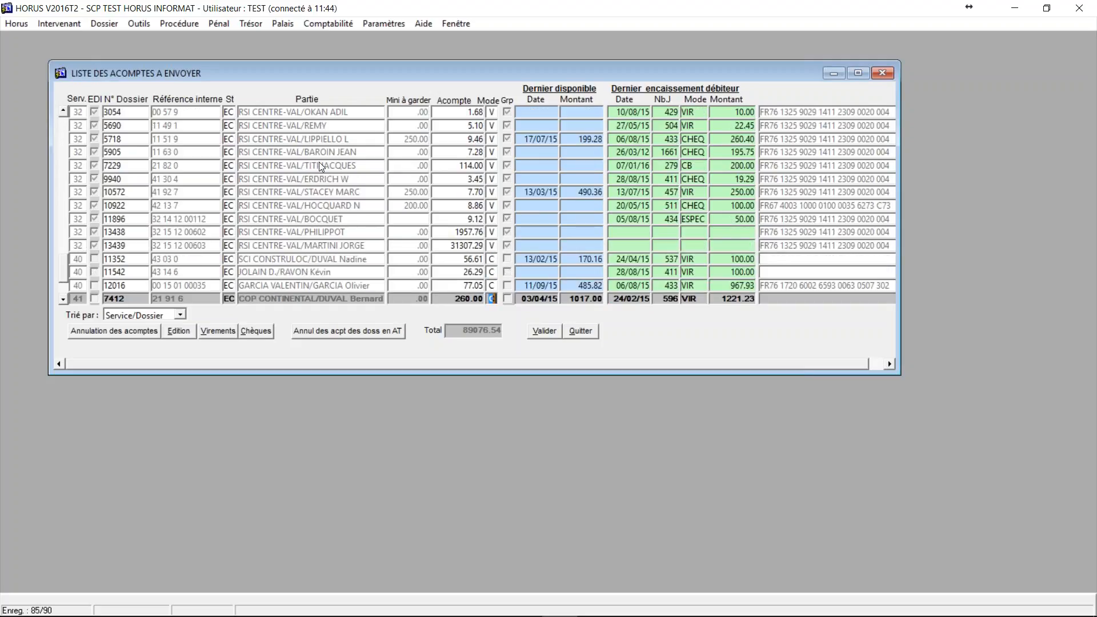
key(Down)
key(Down)
key(Down)
key(Down)
key(Down)
key(Down)
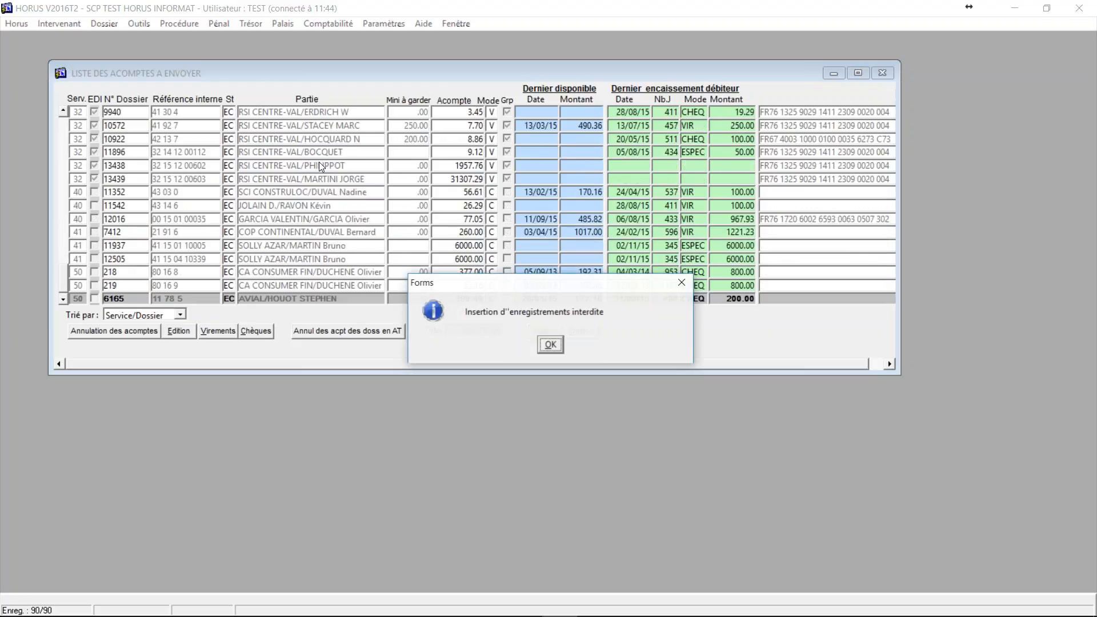
key(Return)
key(Up)
key(Up)
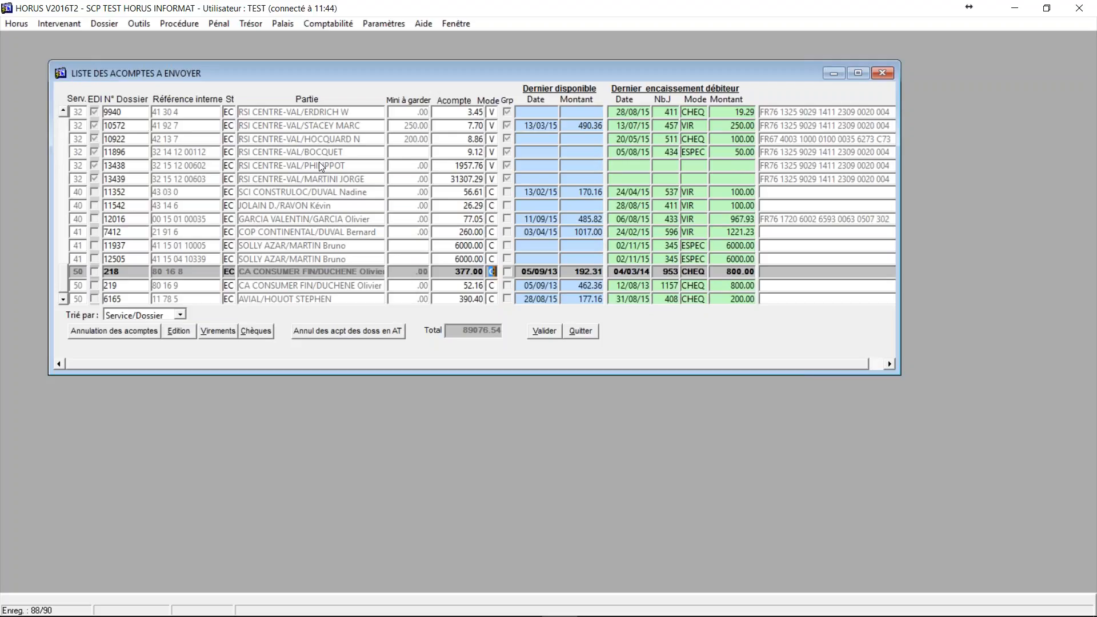
Step: Delete all the service 32 acomptes from the list and validate the change
key(Up)
key(Up)
key(Up)
key(Up)
key(Up)
key(Up)
key(Up)
key(Up)
key(Up)
key(Up)
key(Up)
key(Up)
key(Up)
key(Up)
key(Up)
key(Up)
key(Up)
key(Up)
key(Up)
key(Up)
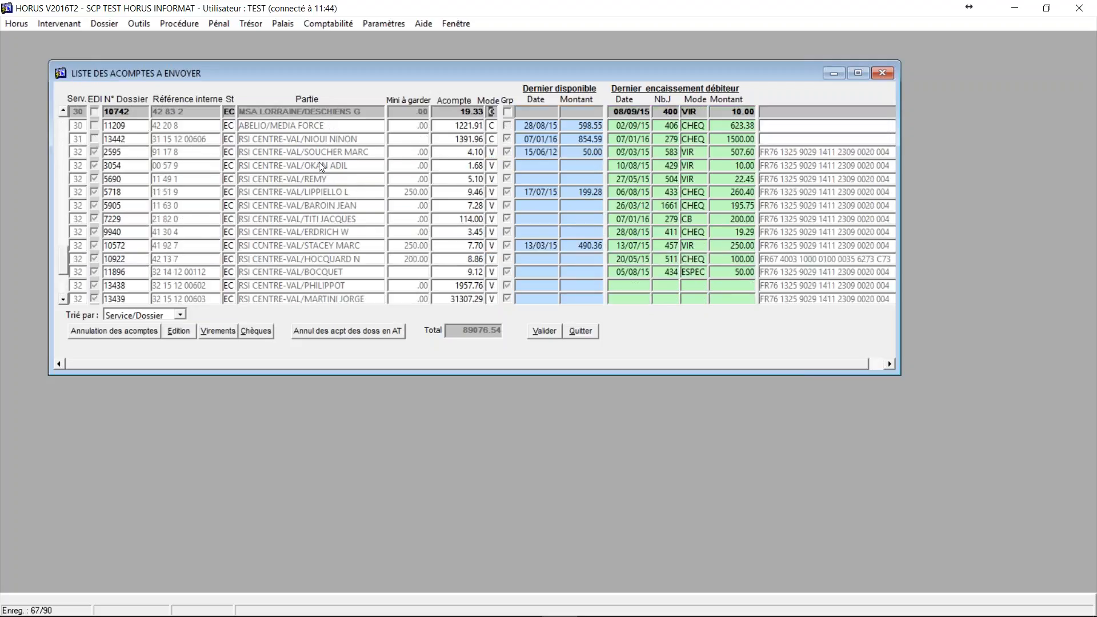
key(Up)
key(Down)
key(Down)
key(Down)
key(Down)
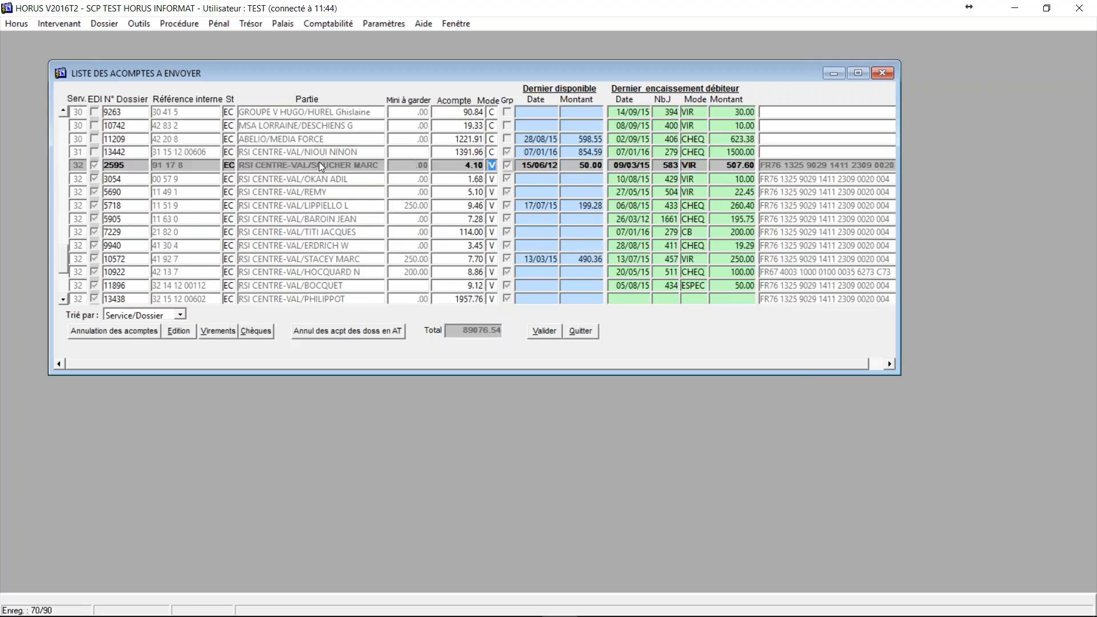
key(Delete)
key(Delete)
key(Delete)
key(Delete)
key(Delete)
key(Delete)
key(Delete)
key(Delete)
key(Delete)
key(Delete)
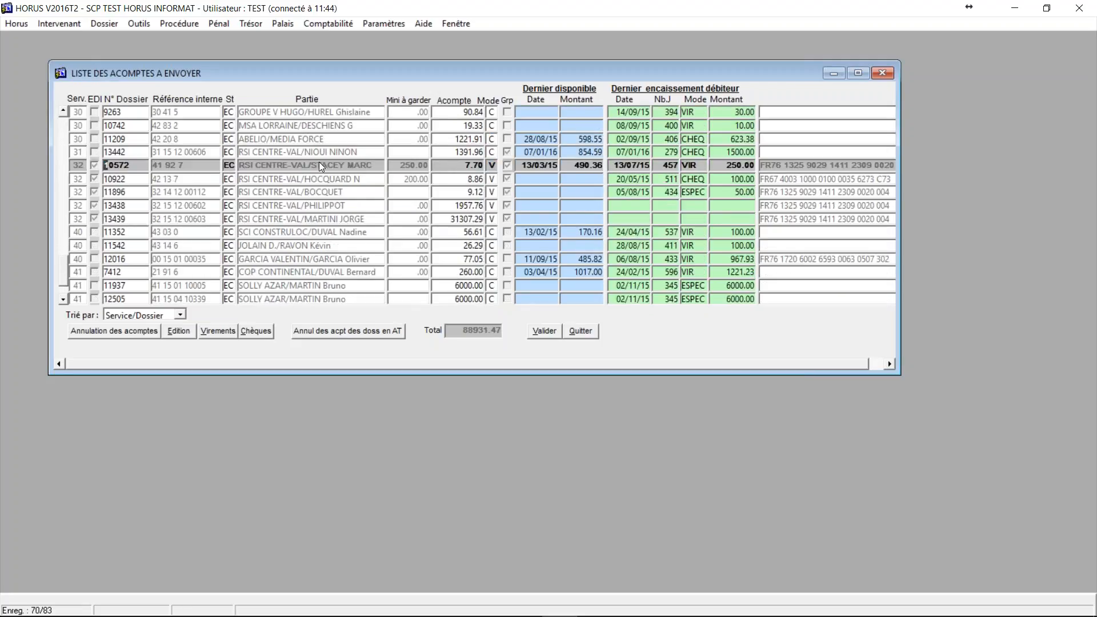
key(Delete)
key(Delete)
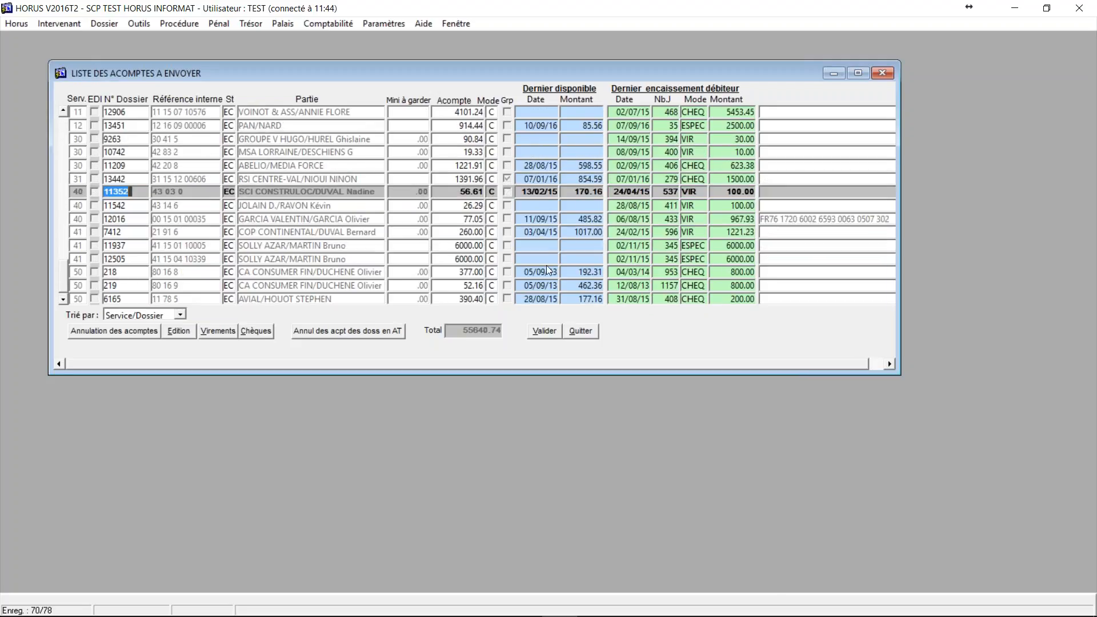
click(541, 336)
Step: Consult the summary history of the second SOLLY AZAR file in service 41 and return to the acomptes list
click(449, 258)
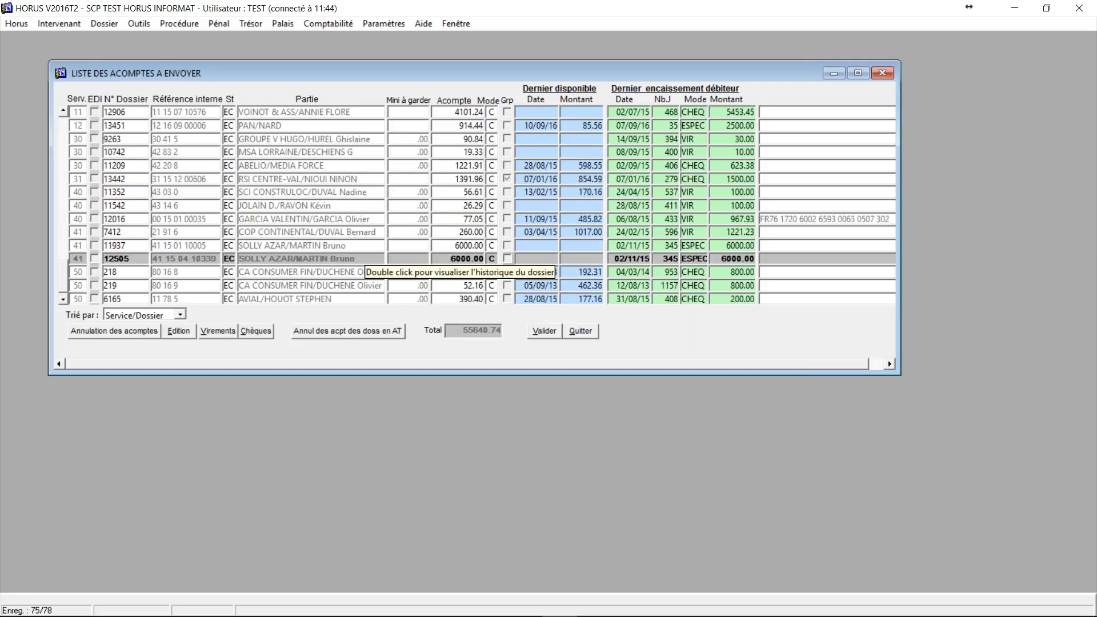
double_click(180, 262)
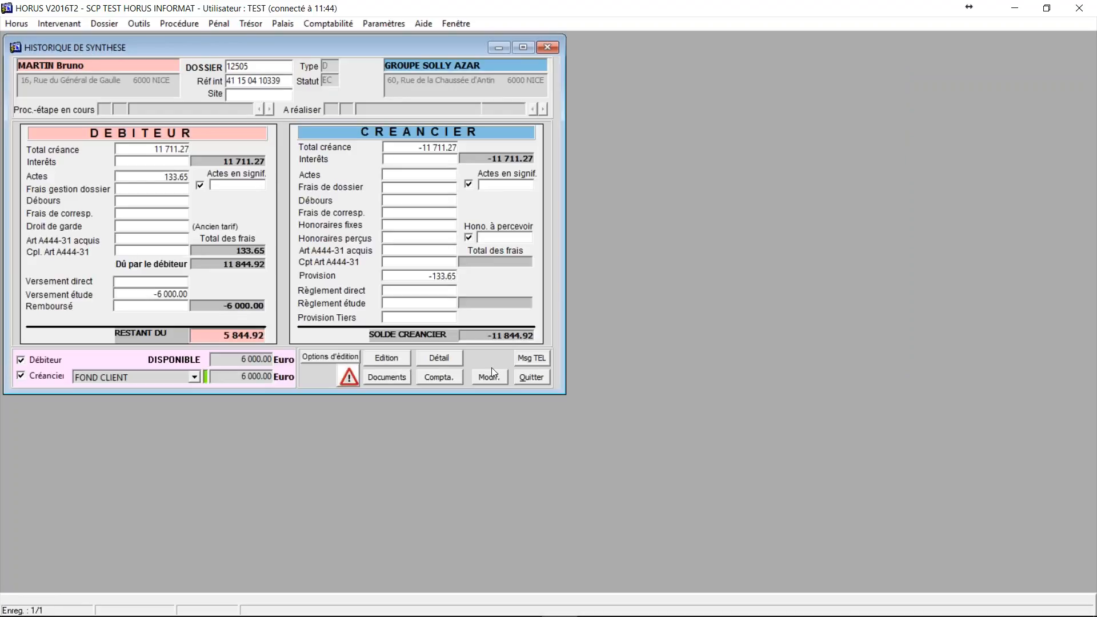
click(529, 379)
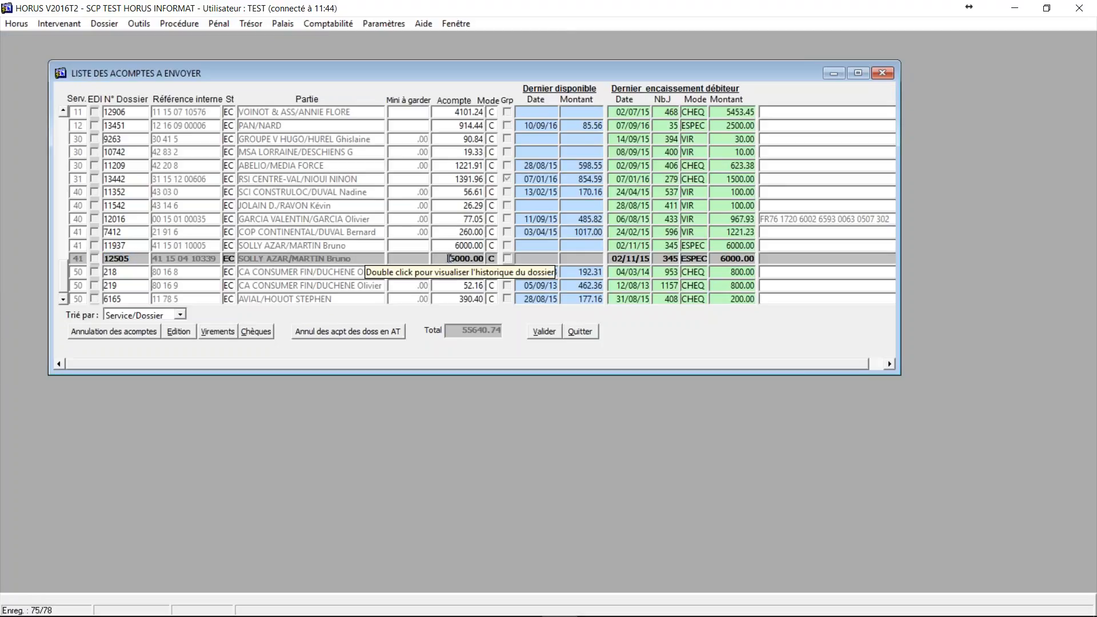
Step: Reduce the acompte of the second SOLLY AZAR file in service 41 to 2000
drag(449, 259, 485, 259)
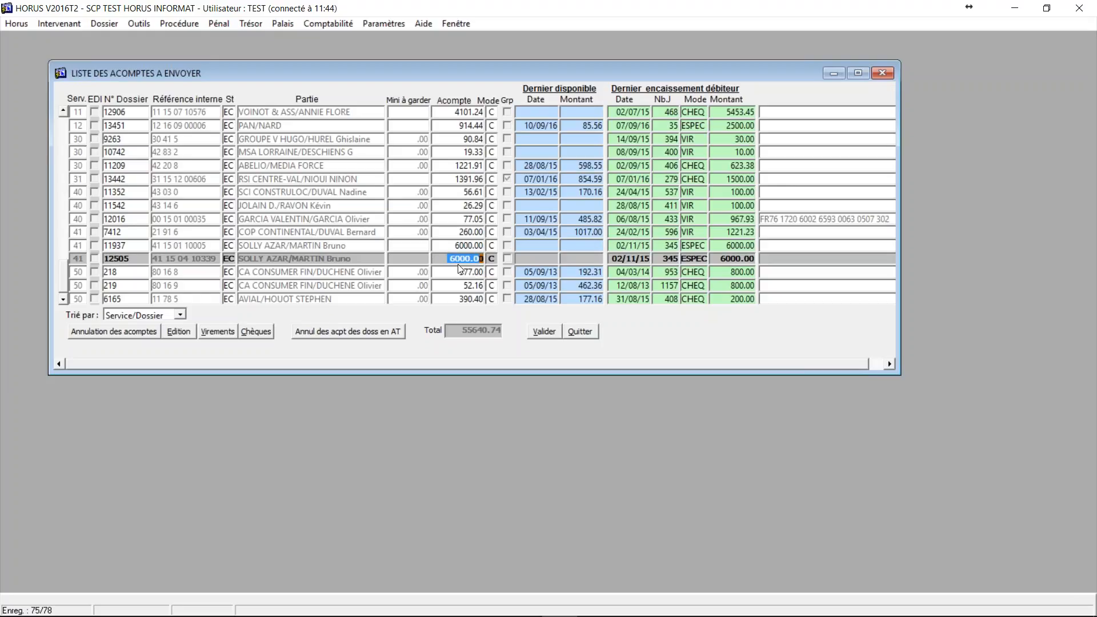
text(2000)
key(Tab)
Step: Try an acompte of 7000 on the first SOLLY AZAR file in service 41, and set it back to 6000
click(455, 246)
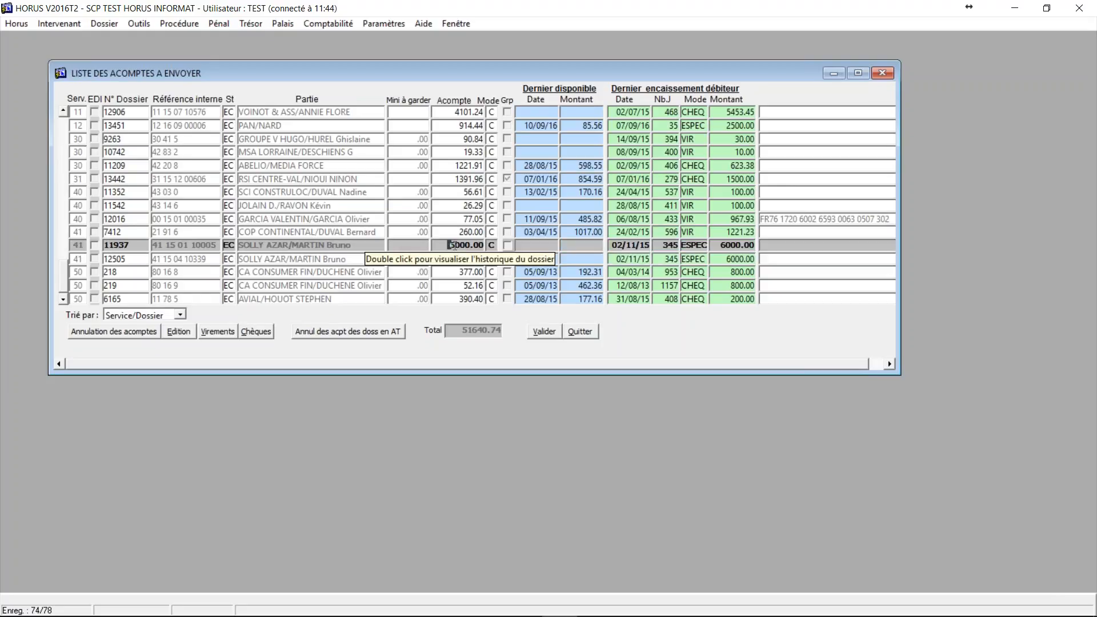
click(451, 246)
text(7000)
key(Tab)
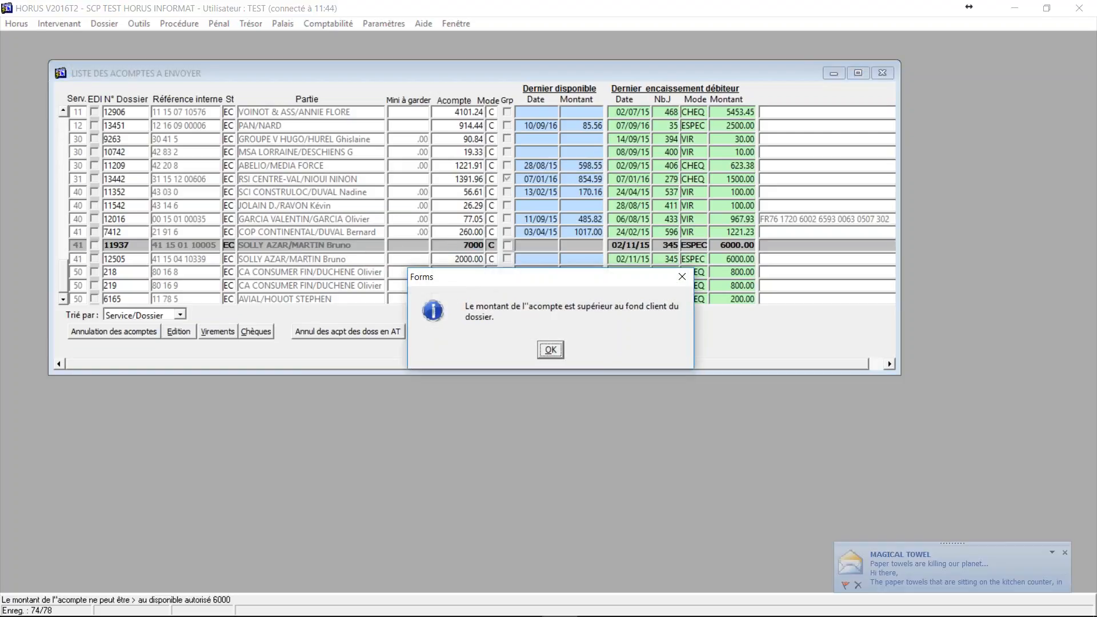
click(550, 350)
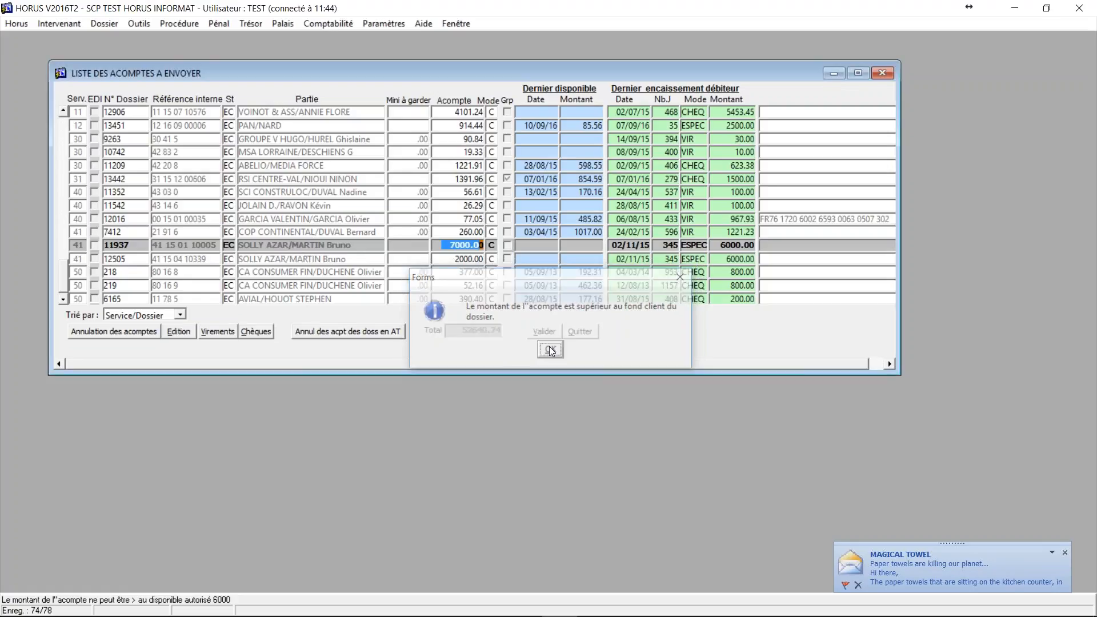
text(6000)
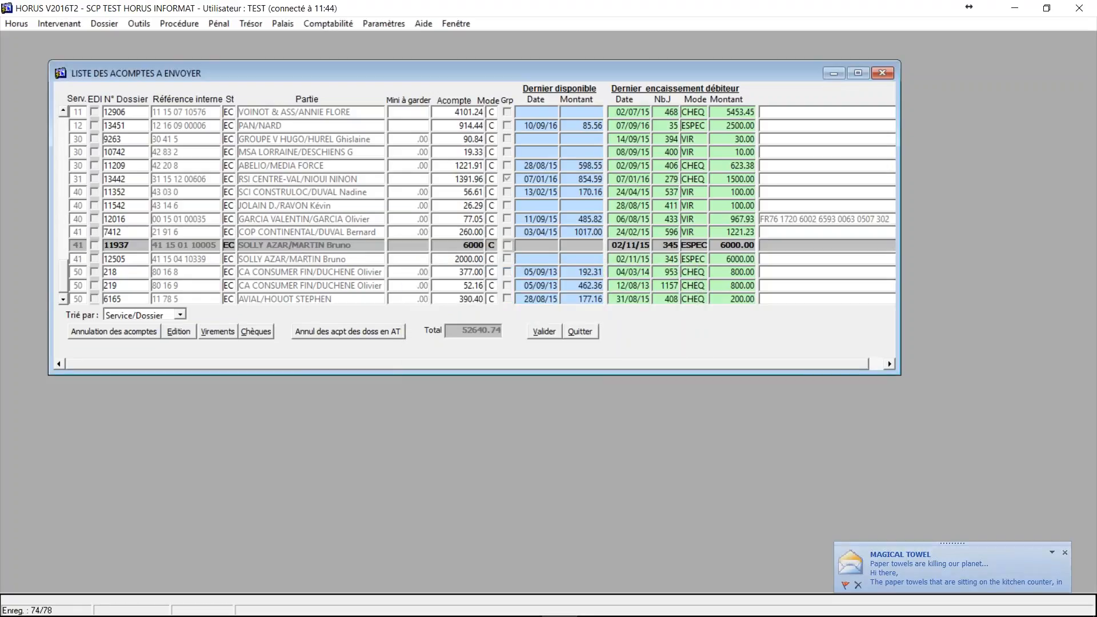
key(Tab)
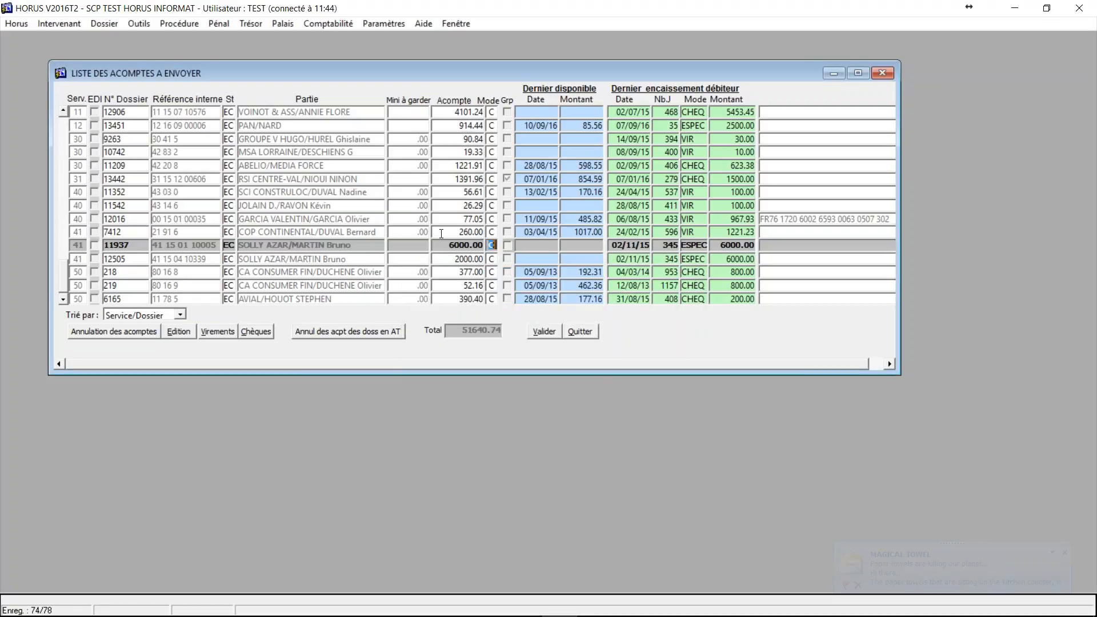
Step: Consult the summary history of the service 40 file with the 26.29 acompte and return to the list
click(445, 272)
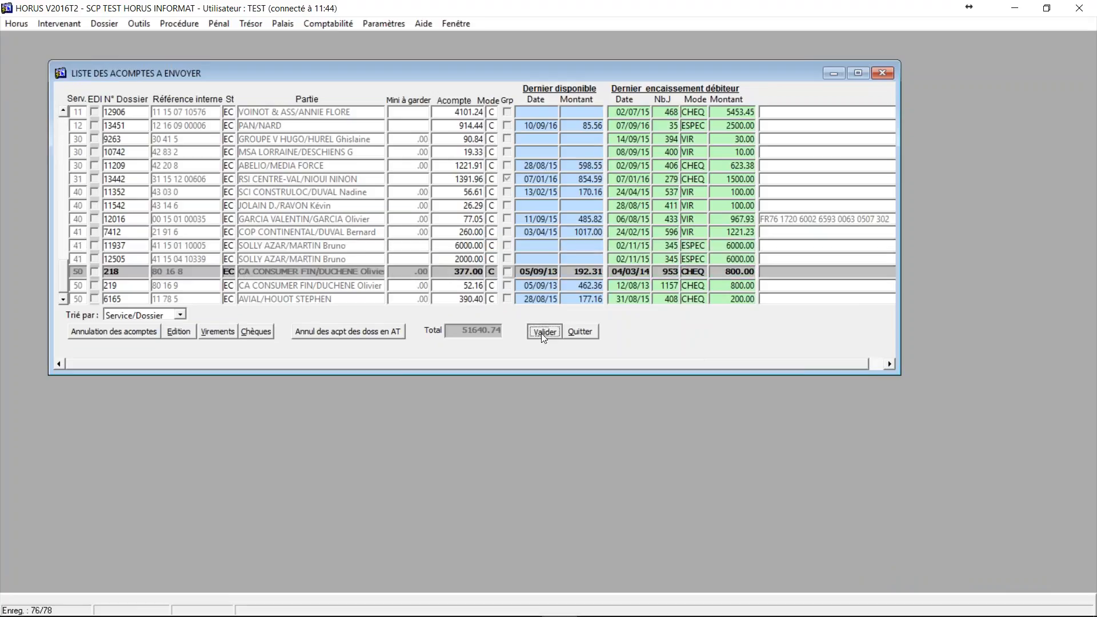
double_click(129, 206)
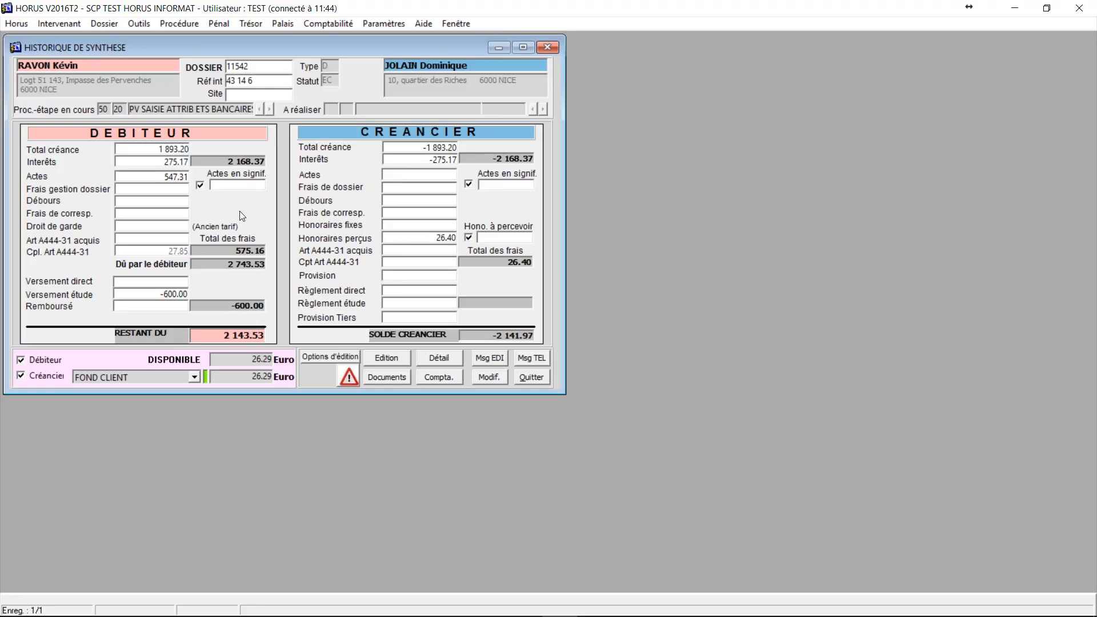
click(531, 378)
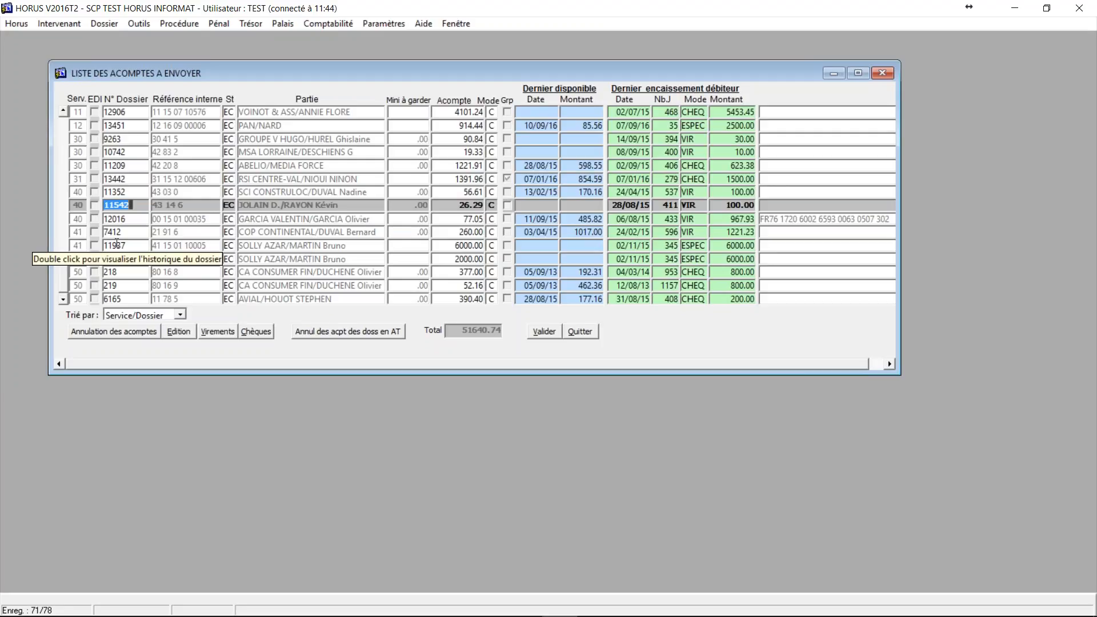
Step: Review the acomptes list upwards from service 40 to the last files of service 1
key(Up)
key(Up)
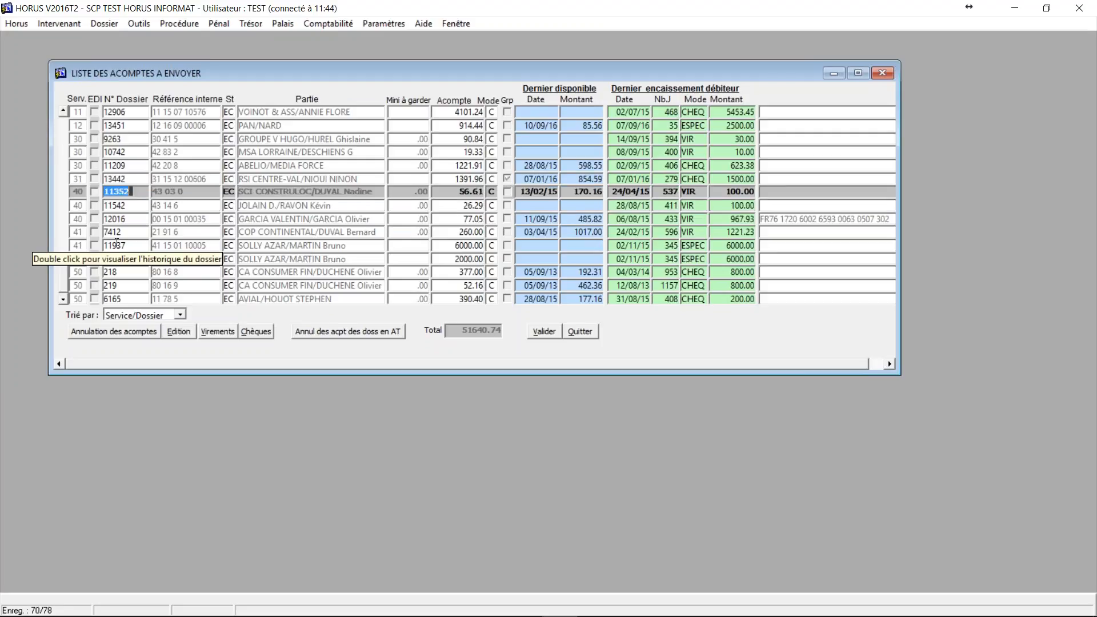
key(Page_Up)
key(Up)
key(Up)
key(Up)
key(Up)
key(Up)
key(Up)
key(Up)
key(Up)
key(Up)
key(Up)
key(Up)
key(Up)
key(Up)
key(Up)
key(Up)
key(Up)
key(Up)
key(Up)
key(Up)
key(Up)
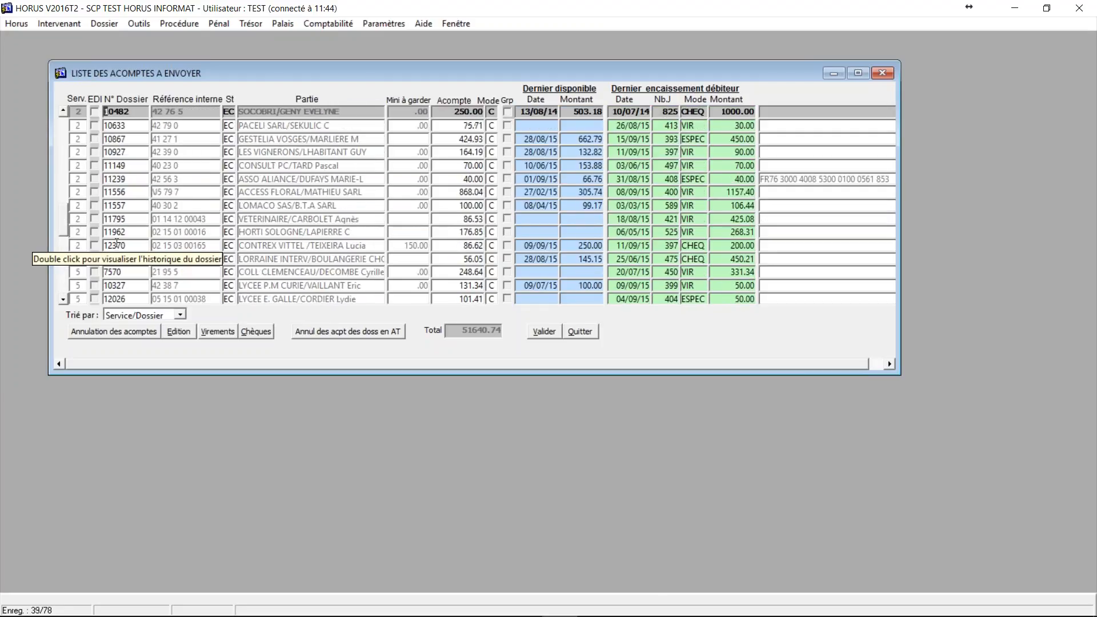
key(Up)
key(Up)
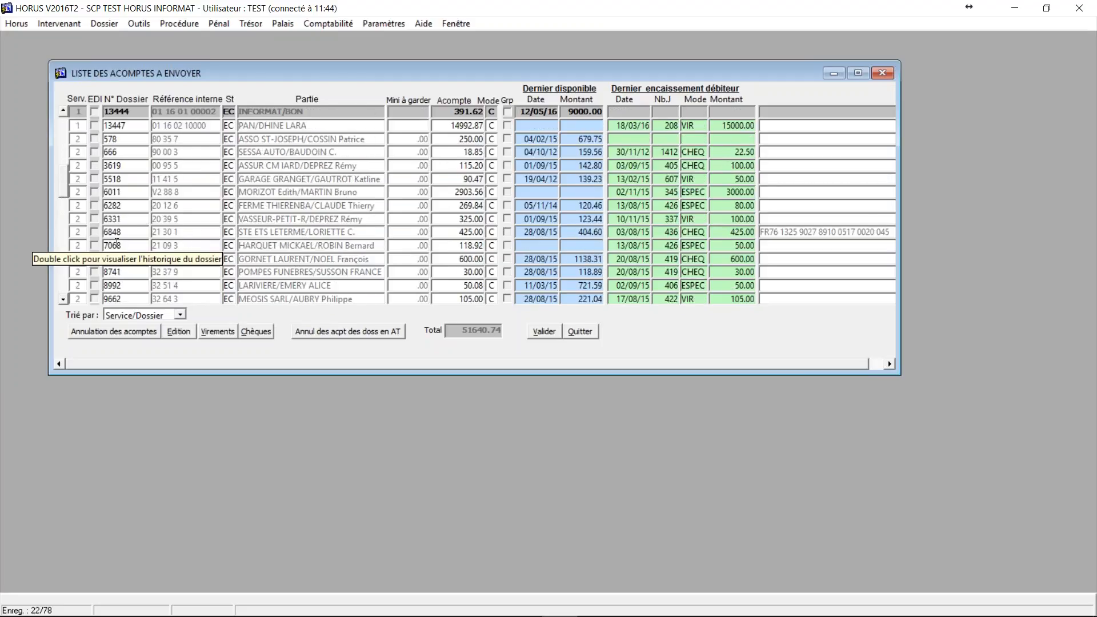
Step: Preview the control report of available funds without a service range, examine its service and general totals, and close it
click(177, 334)
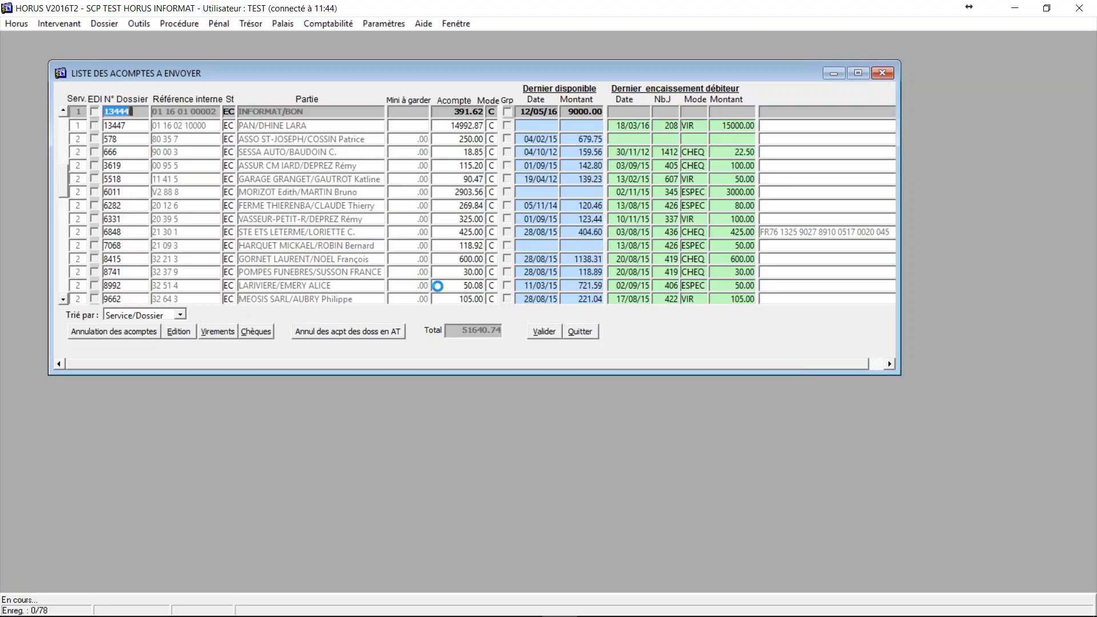
mouse_move(345, 613)
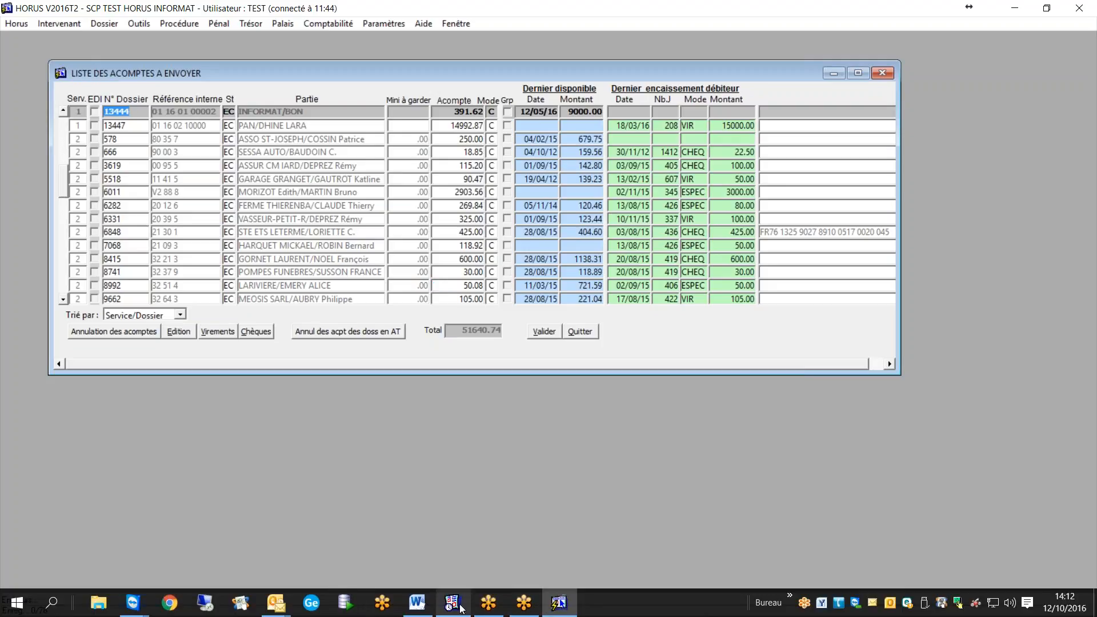
mouse_move(461, 609)
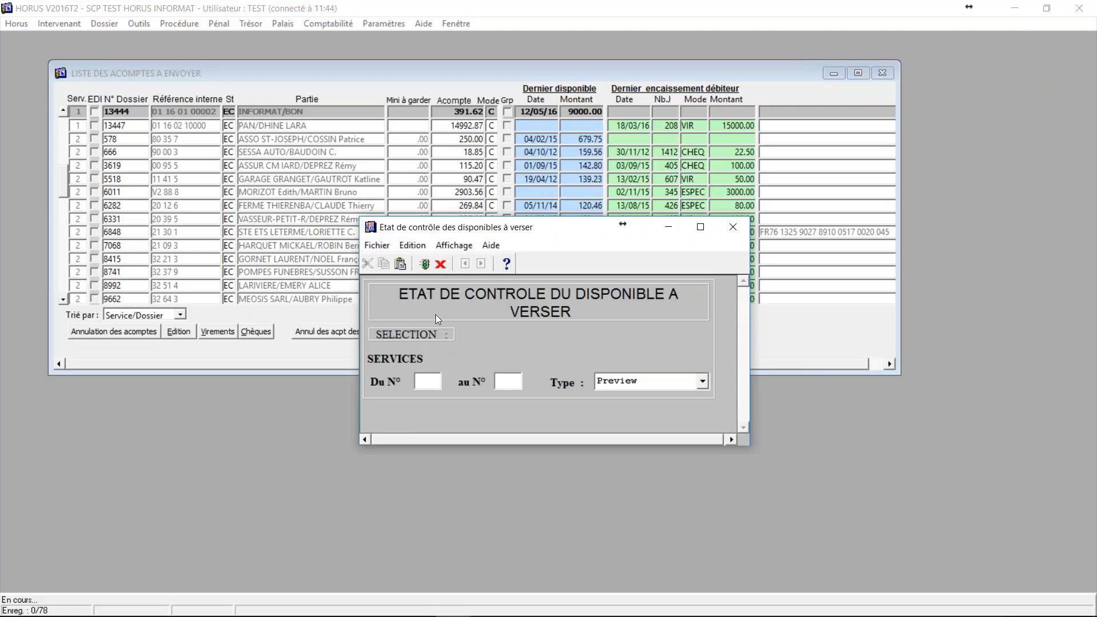
click(424, 263)
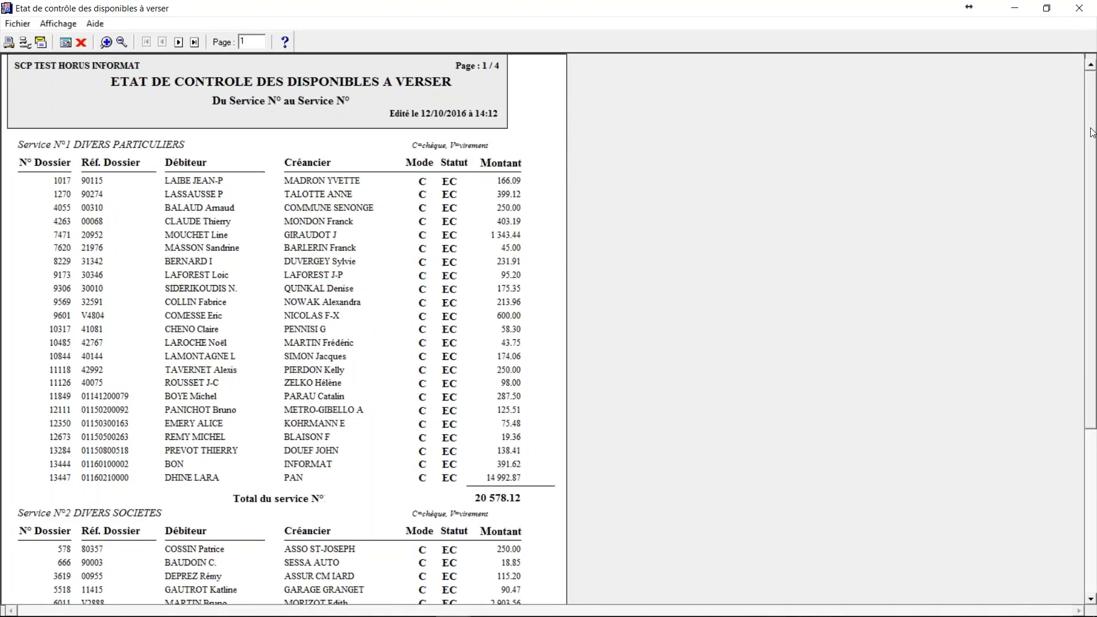
drag(1091, 133, 1089, 326)
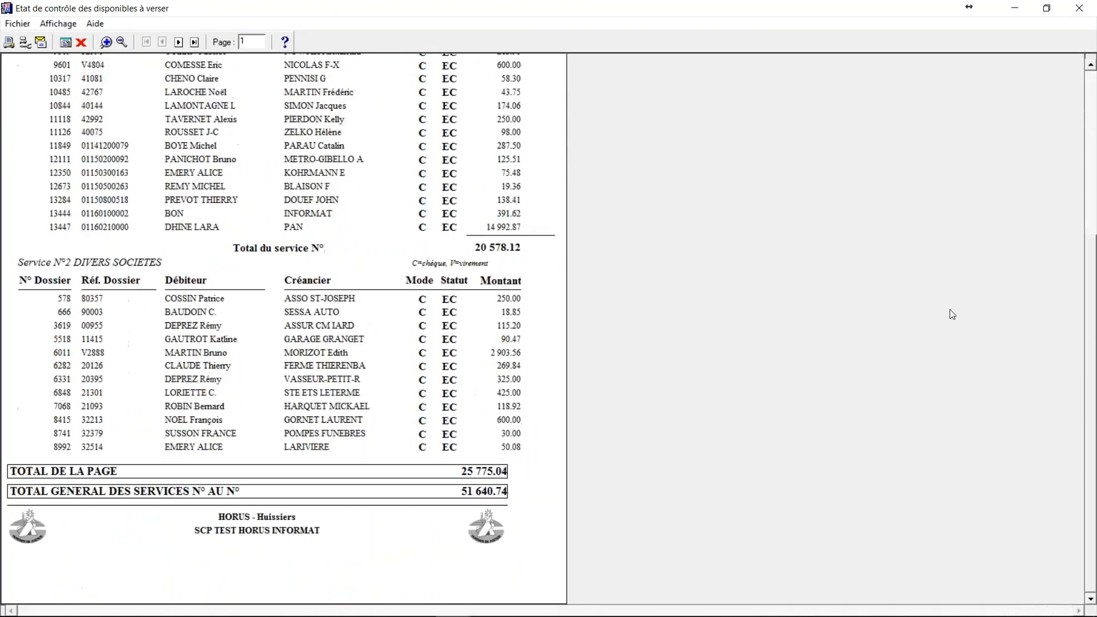
click(81, 44)
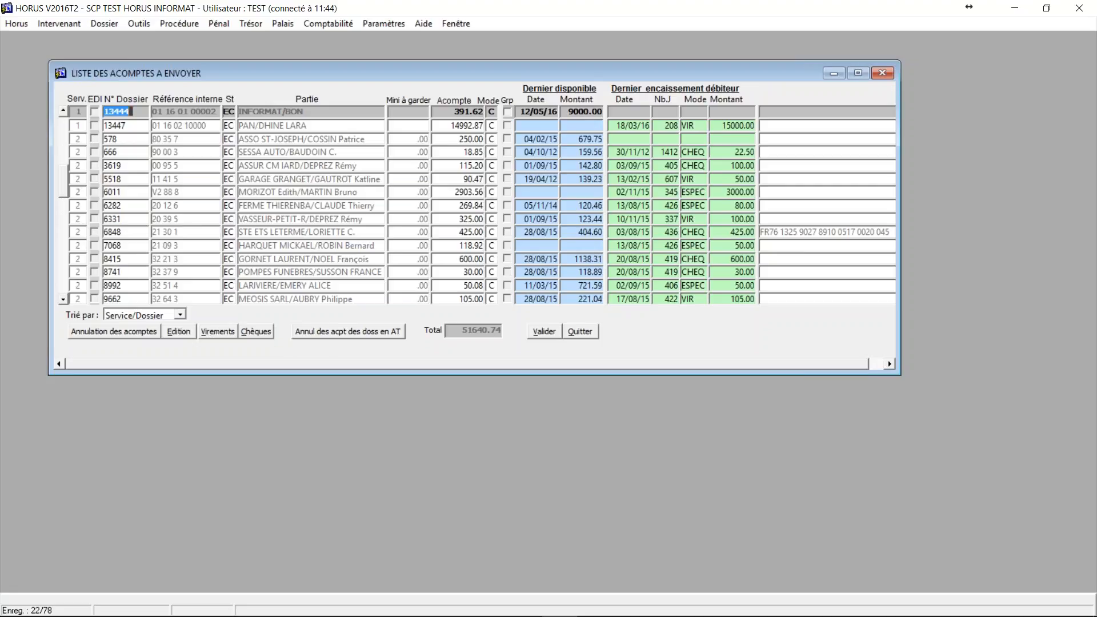
Step: Delete the 391.62 acompte of the INFORMAT file in service 1 from the list
key(shift+F6)
key(shift+F6)
key(shift+F6)
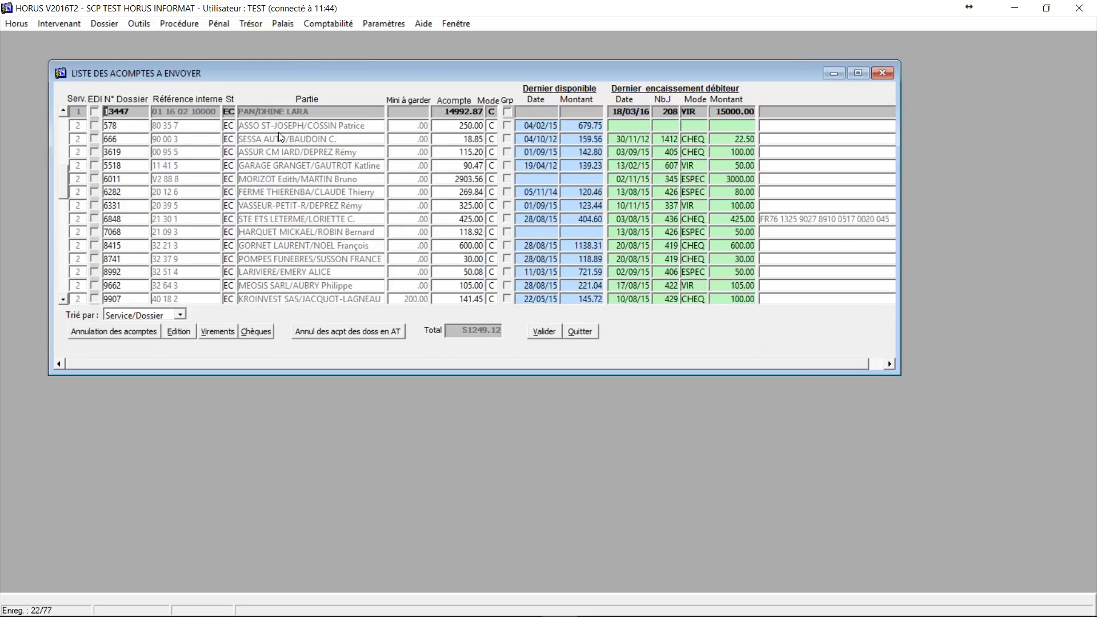
Step: Delete acomptes from the list one by one, keeping the first three service 1 files with acomptes of 166.09, 399.12 and 250.00
key(shift+F6)
key(shift+F6)
key(shift+F6)
key(shift+F6)
key(shift+F6)
key(shift+F6)
key(shift+F6)
key(shift+F6)
key(shift+F6)
key(shift+F6)
key(shift+F6)
key(shift+F6)
key(shift+F6)
key(shift+F6)
key(shift+F6)
key(shift+F6)
key(shift+F6)
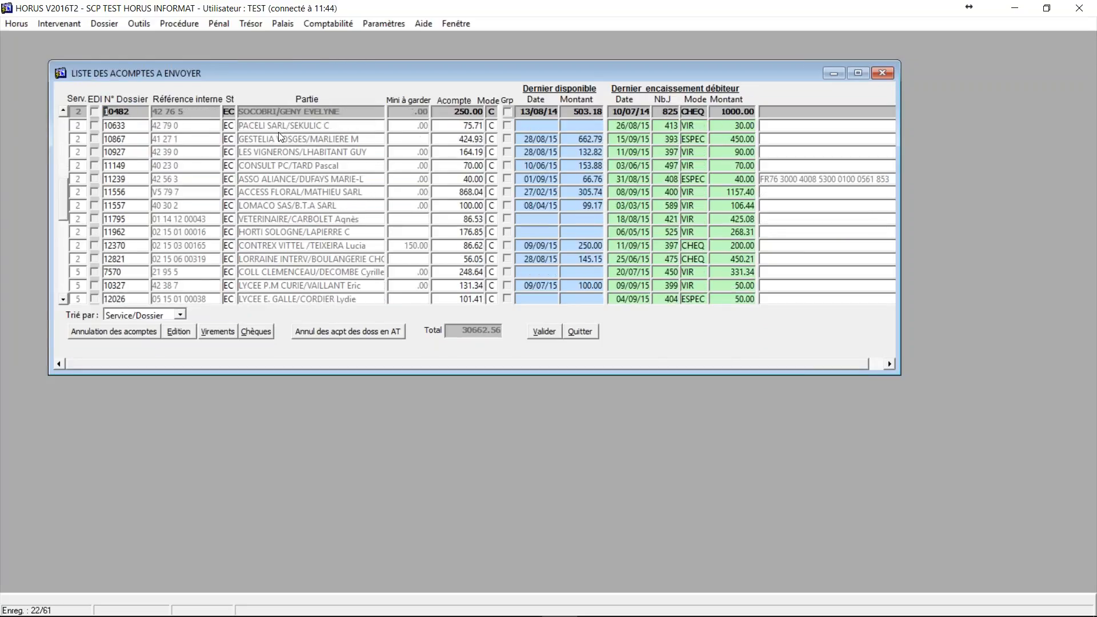
key(shift+F6)
key(shift+F6)
key(shift+F6)
key(shift+F6)
key(shift+F6)
key(shift+F6)
key(shift+F6)
key(shift+F6)
key(shift+F6)
key(shift+F6)
key(shift+F6)
key(shift+F6)
key(shift+F6)
key(shift+F6)
key(shift+F6)
key(shift+F6)
key(shift+F6)
key(shift+F6)
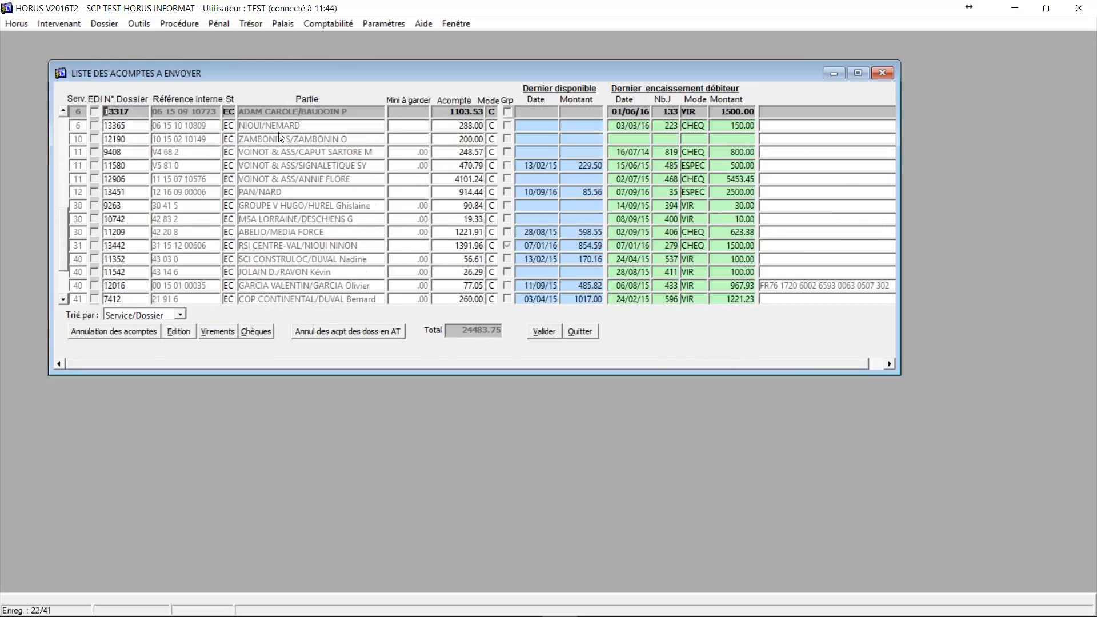
key(shift+F6)
key(shift+F6)
key(shift+F6)
key(shift+F6)
key(shift+F6)
key(shift+F6)
key(shift+F6)
key(shift+F6)
key(shift+F6)
key(shift+F6)
key(shift+F6)
key(shift+F6)
key(shift+F6)
key(shift+F6)
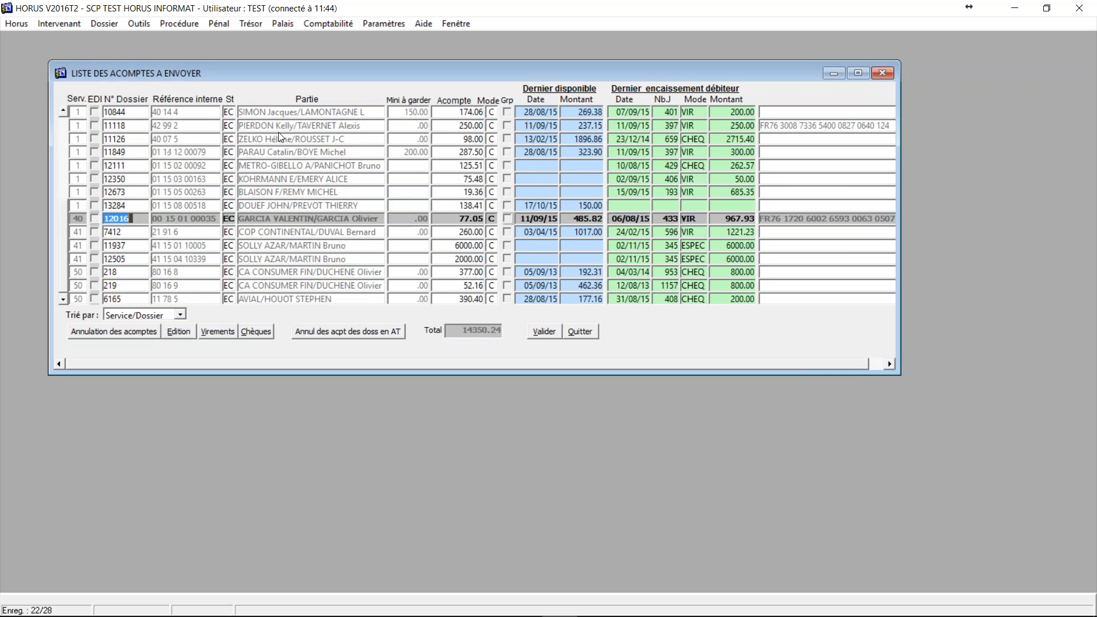
key(shift+F6)
key(shift+F6)
key(shift+F6)
key(shift+F6)
key(shift+F6)
key(shift+F6)
key(shift+F6)
key(shift+F6)
key(shift+F6)
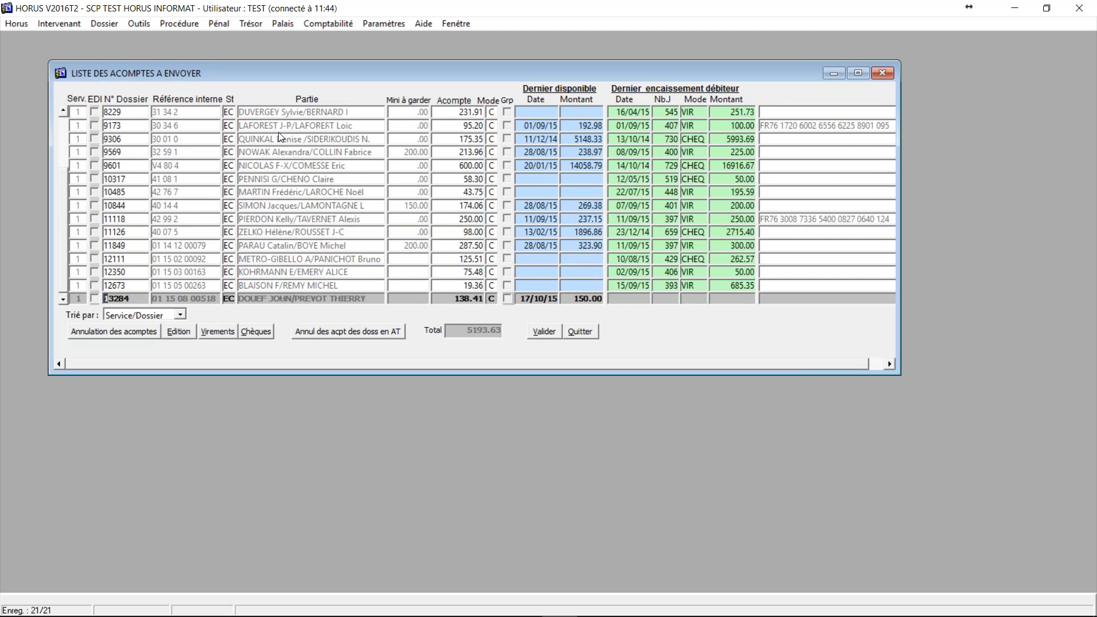
key(shift+F6)
key(shift+F6)
key(shift+F6)
key(shift+F6)
key(shift+F6)
key(shift+F6)
key(shift+F6)
key(shift+F6)
key(shift+F6)
key(shift+F6)
key(shift+F6)
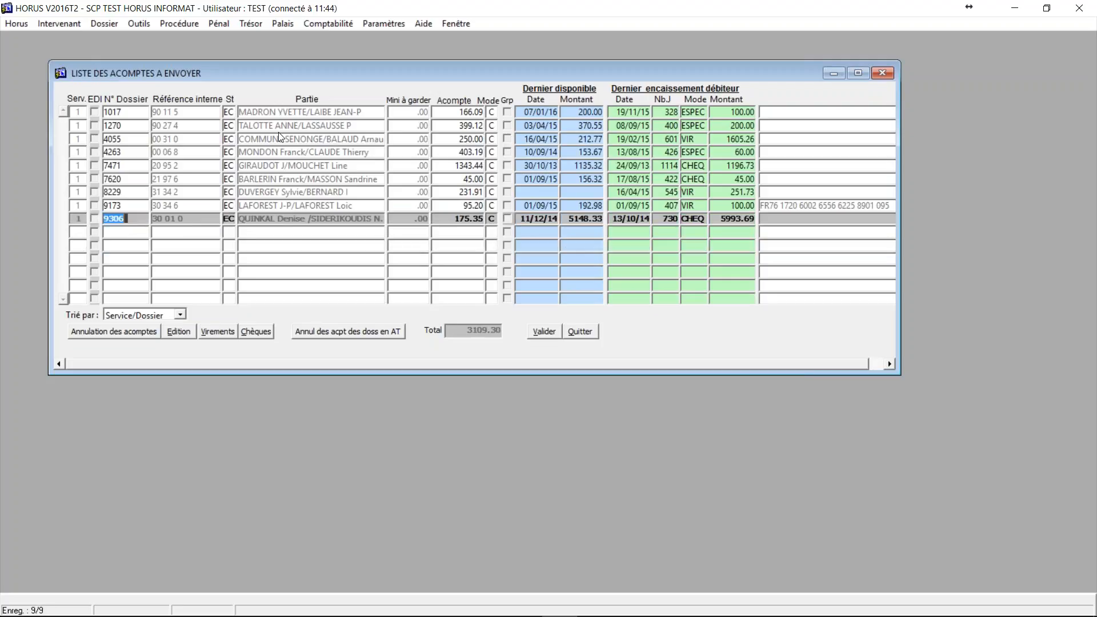
key(shift+F6)
key(shift+F6)
key(shift+F6)
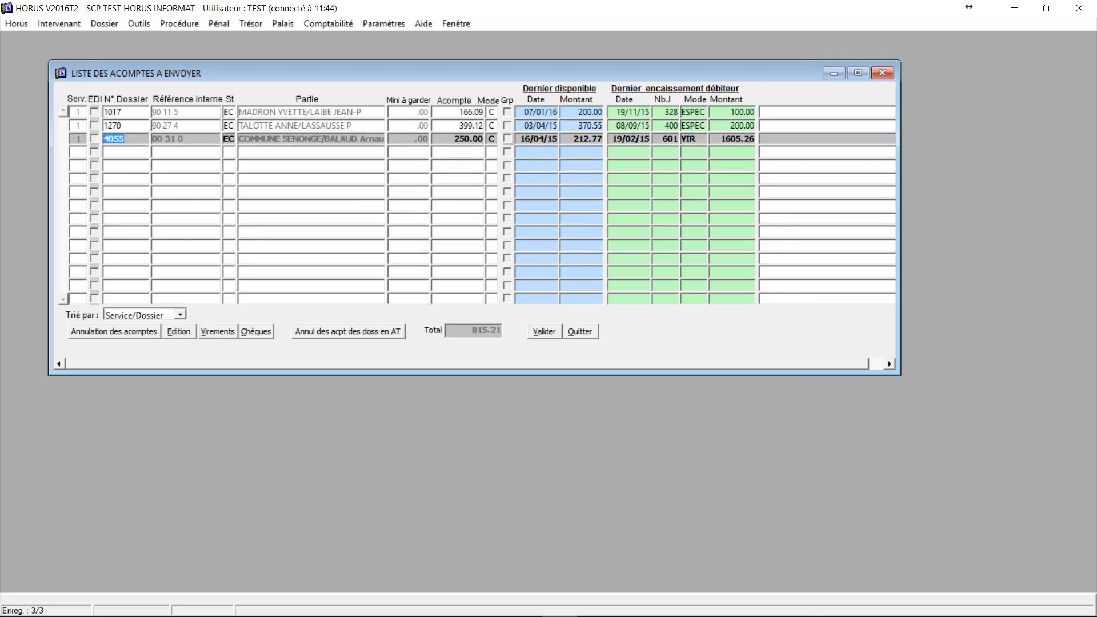
Step: Prepare the acompte cheque letters for the remaining files, confirm the processing, and quit the acomptes list
click(258, 336)
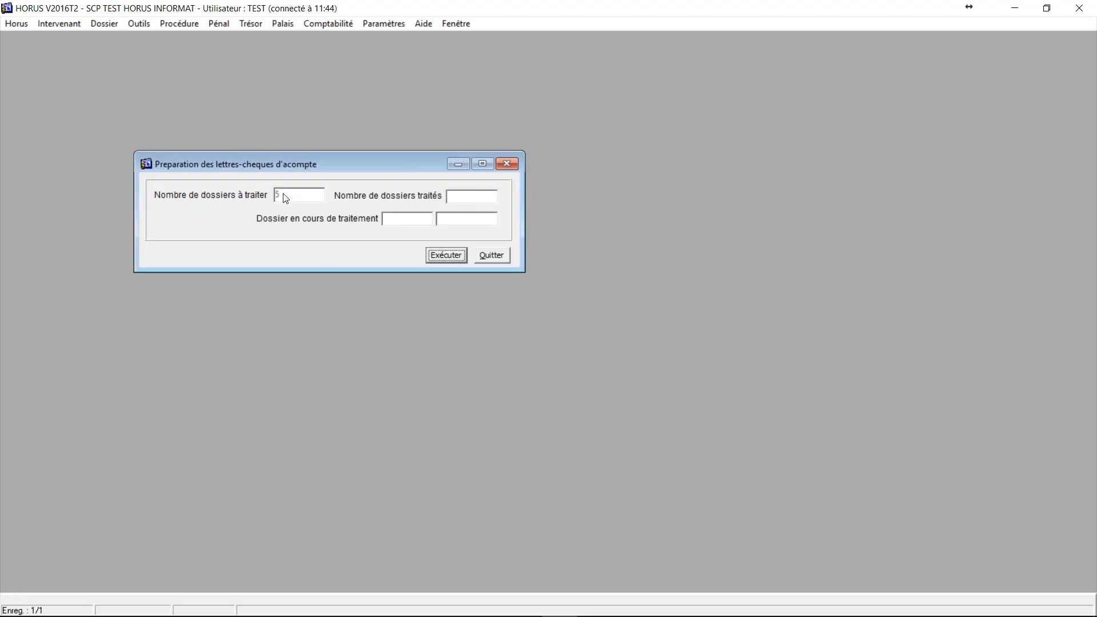
click(434, 260)
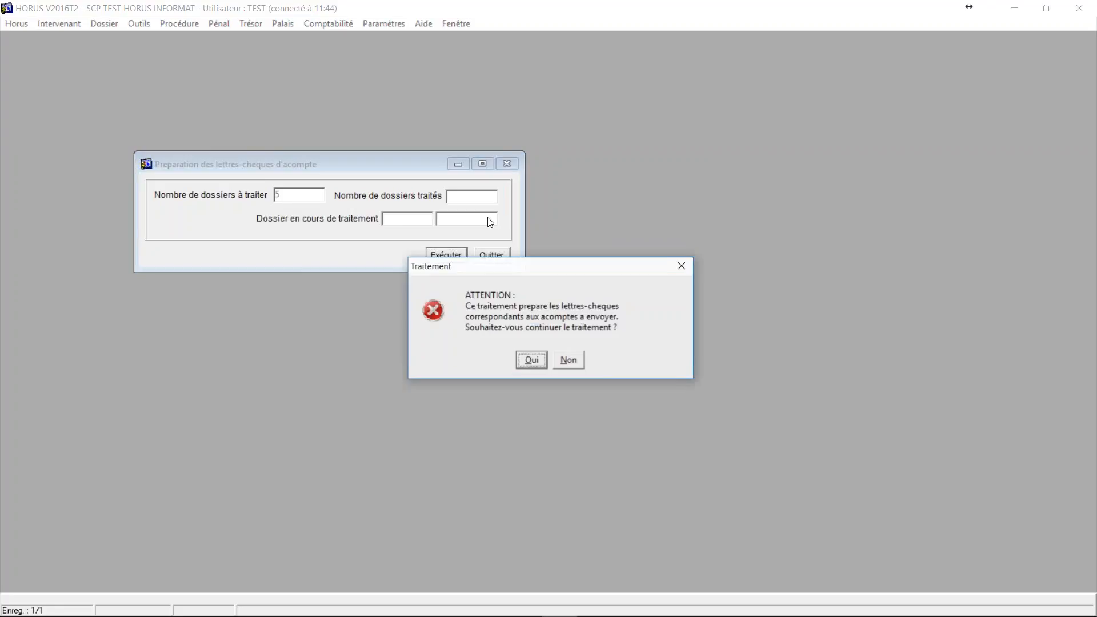
click(533, 363)
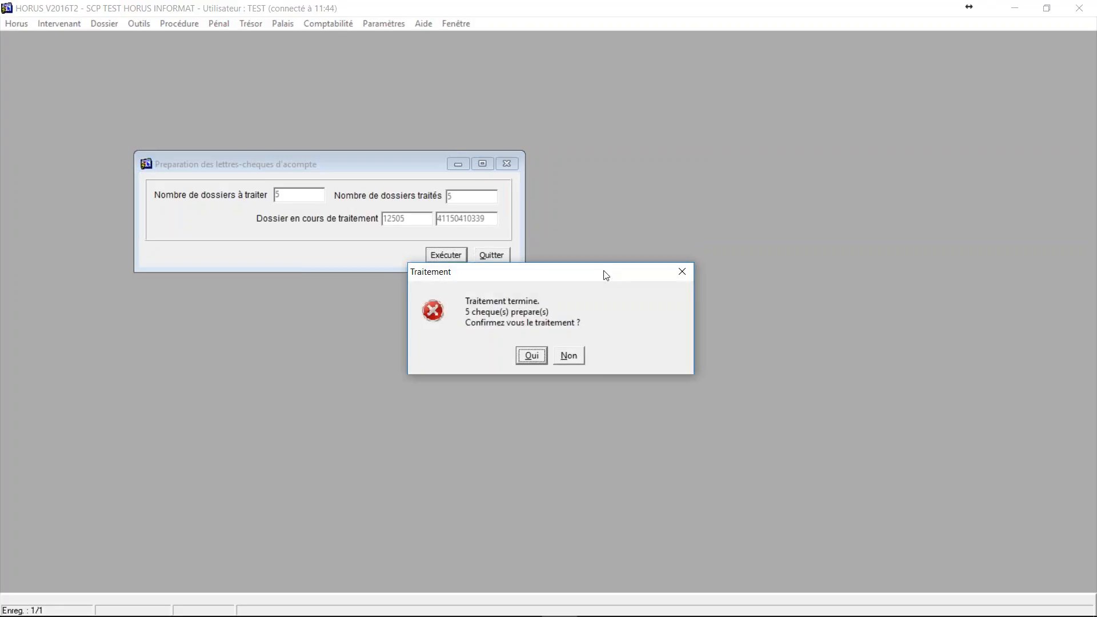
click(534, 358)
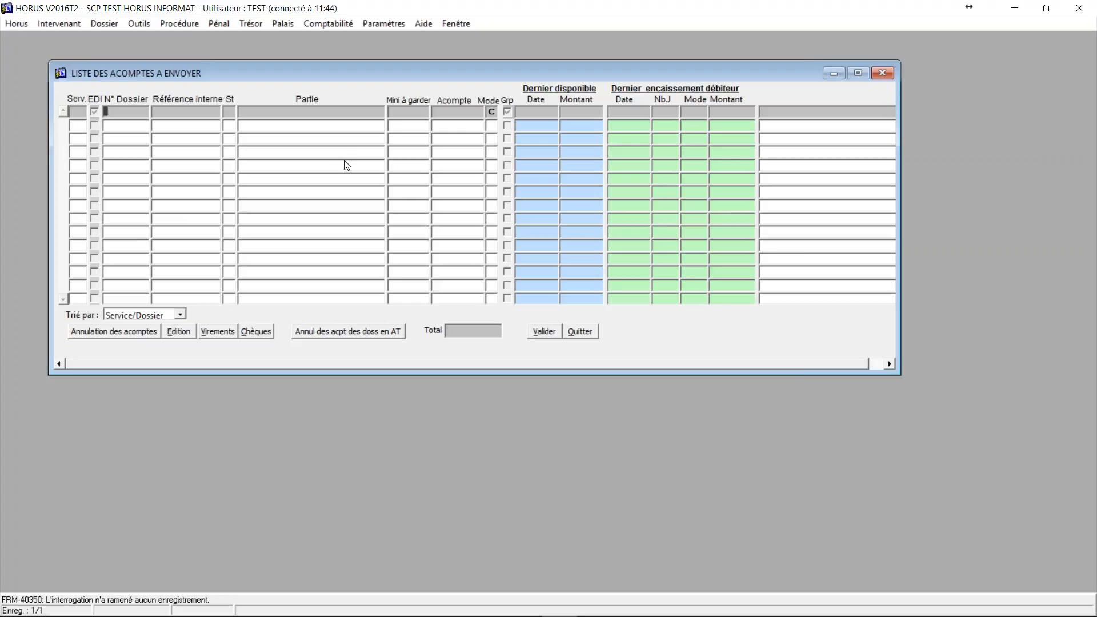
click(580, 332)
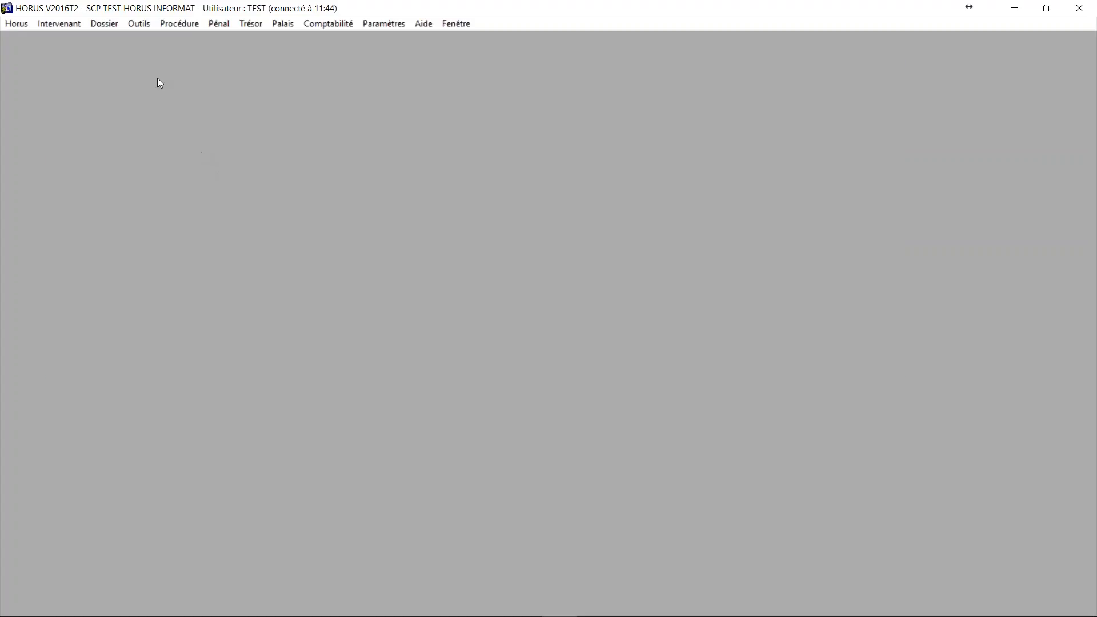
Step: Start a new acompte generation with service 32 (EDI RSI) as both the first and last service, leaving the beneficiary blank
click(107, 24)
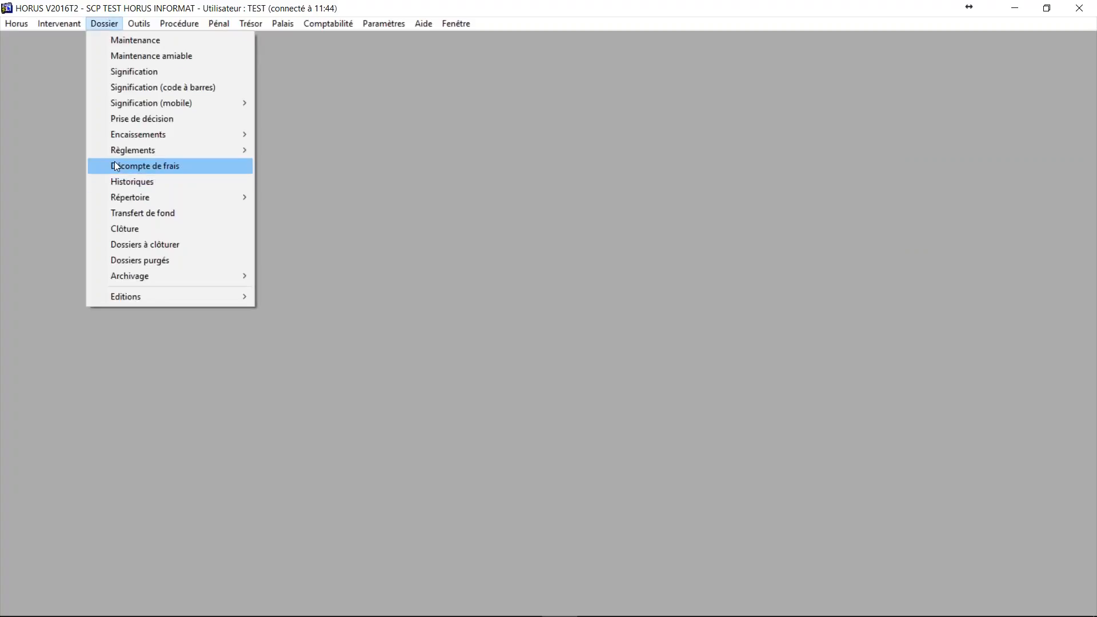
mouse_move(116, 149)
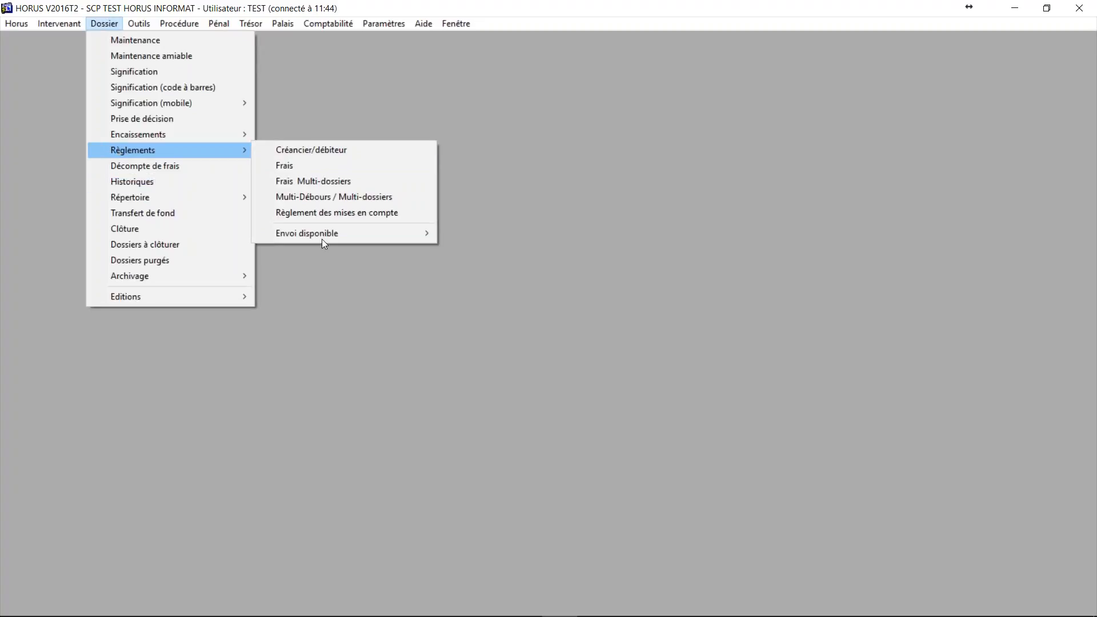
mouse_move(323, 235)
click(551, 234)
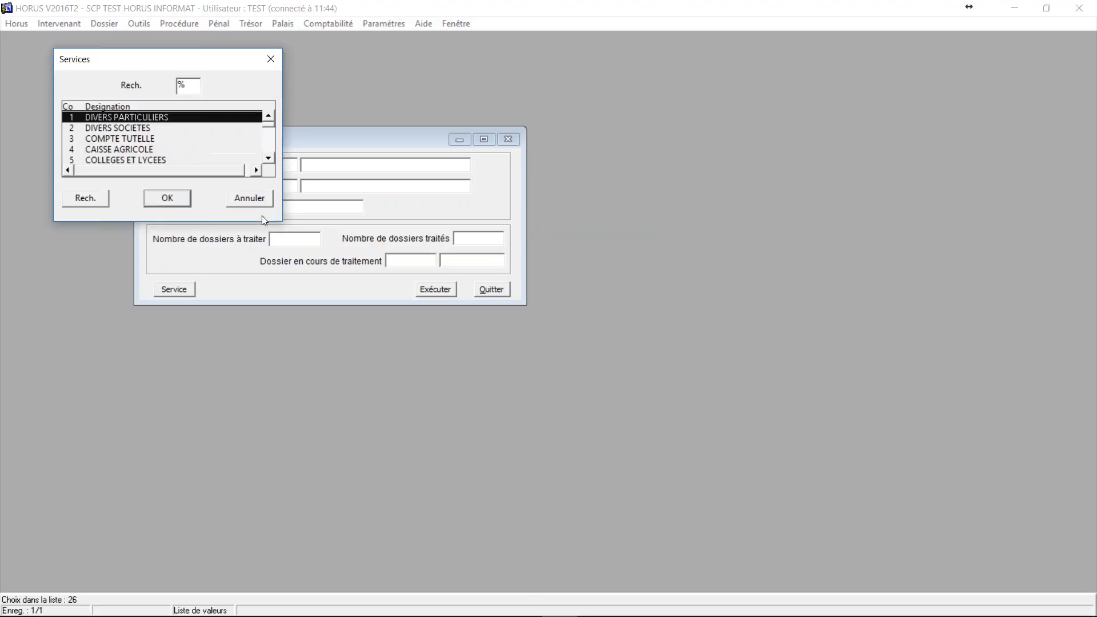
key(Down)
key(Down)
key(Down)
key(Down)
key(Down)
key(Down)
key(Down)
key(Down)
key(Down)
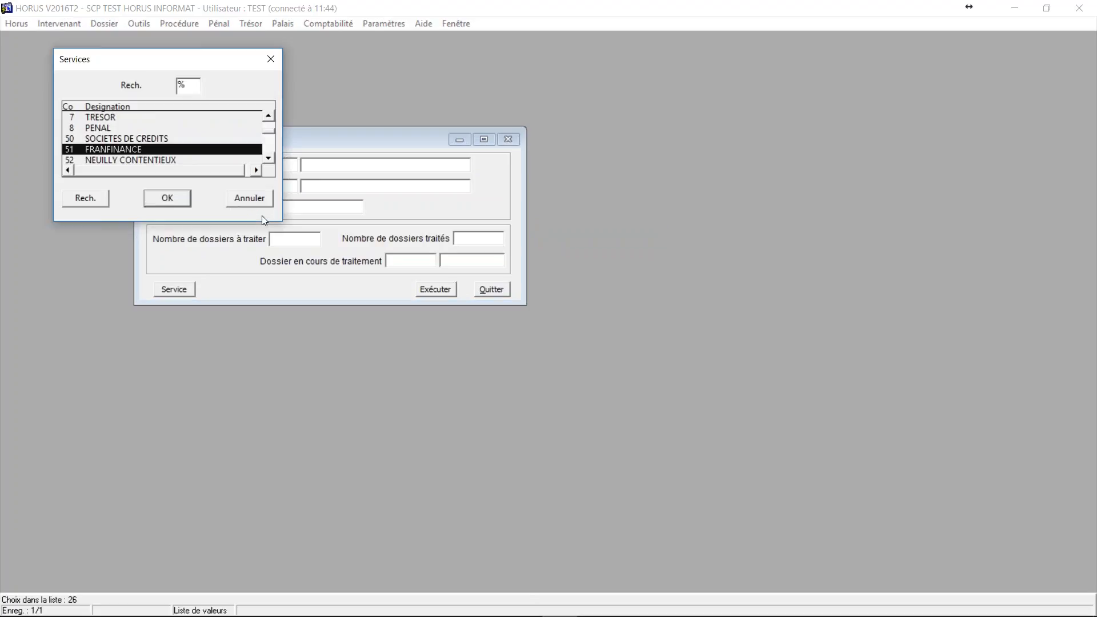
key(Up)
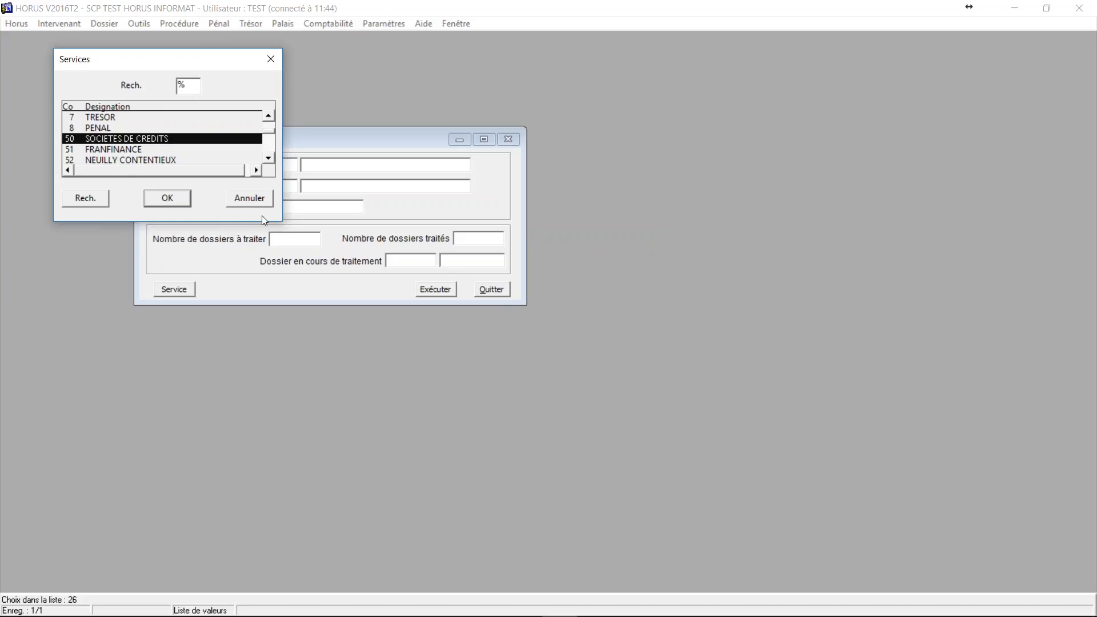
key(Down)
key(Down)
key(Down)
key(Down)
key(Down)
key(Down)
key(Down)
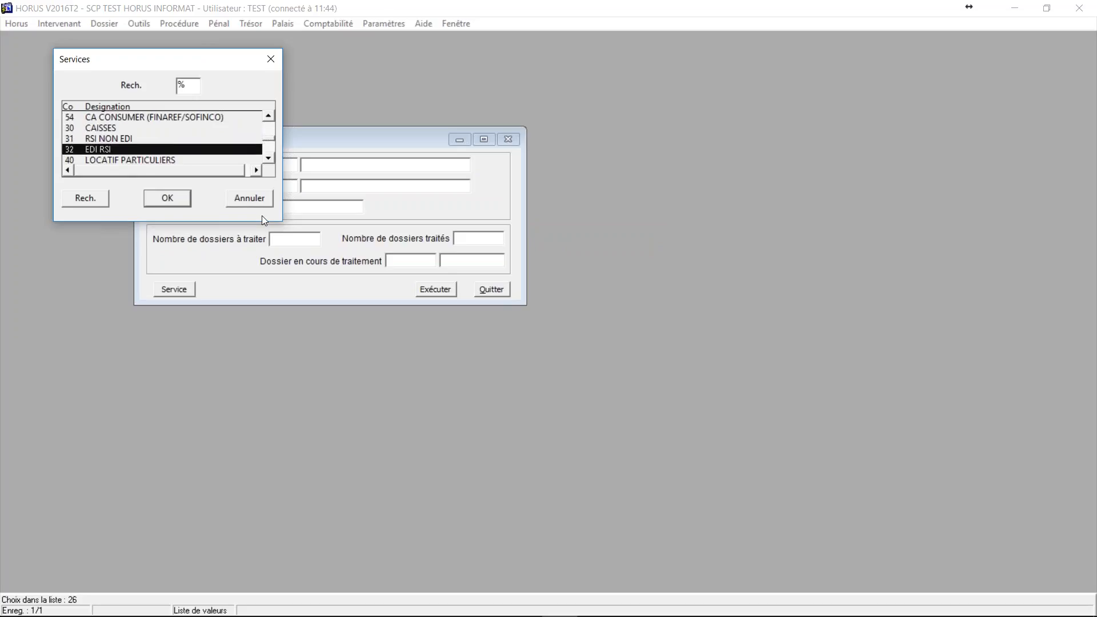
key(Return)
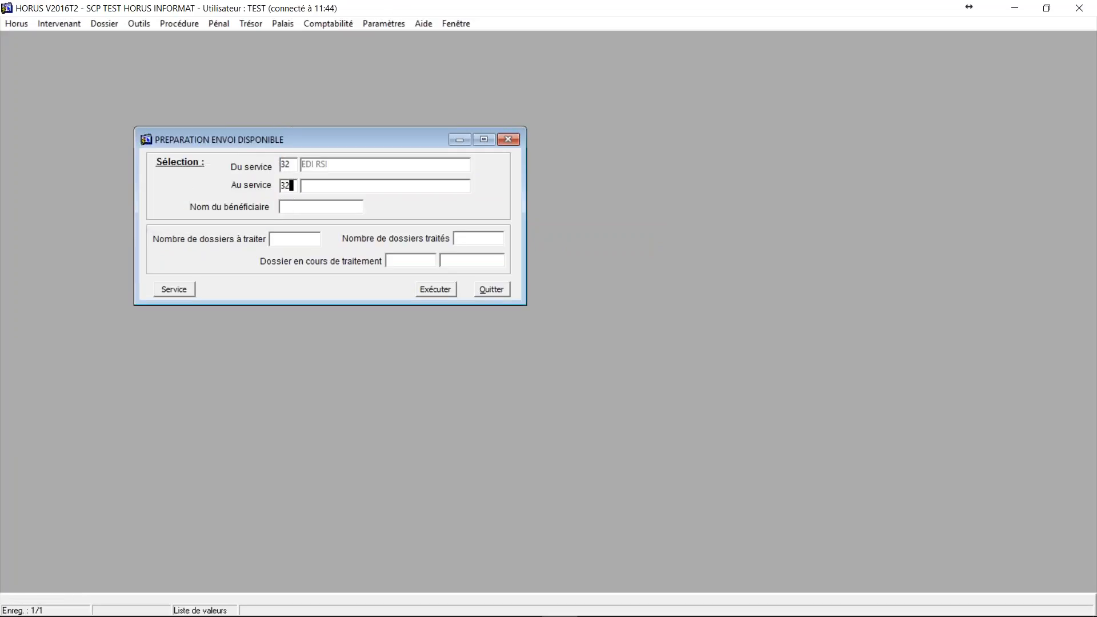
key(Return)
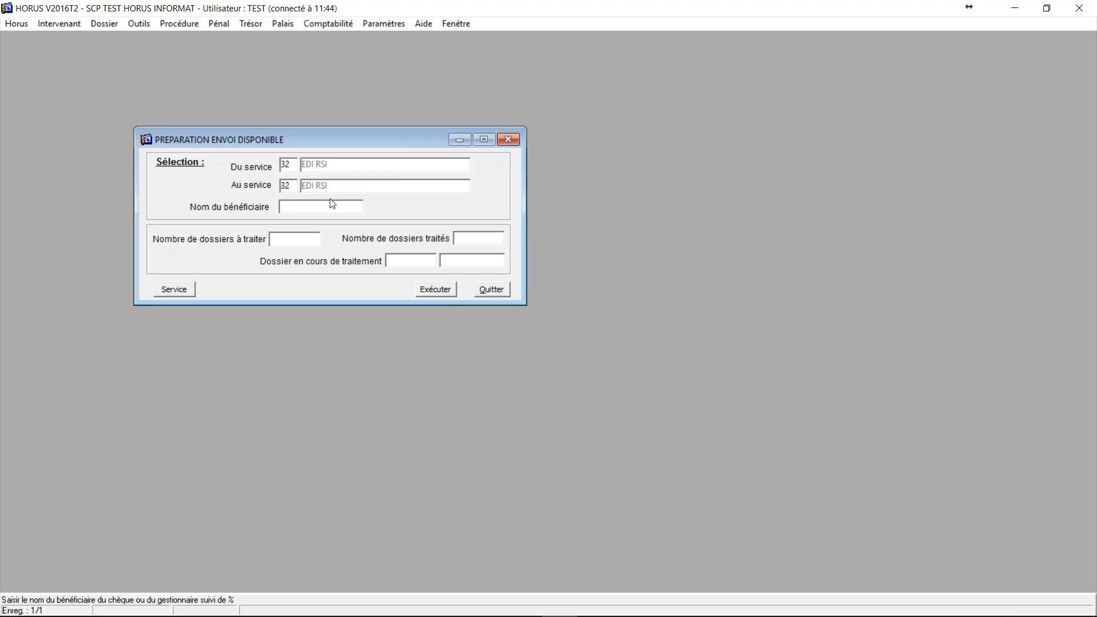
Step: Execute the service 32 acompte generation, accepting the replacement of the previous preparation, and proceed to the list
click(429, 291)
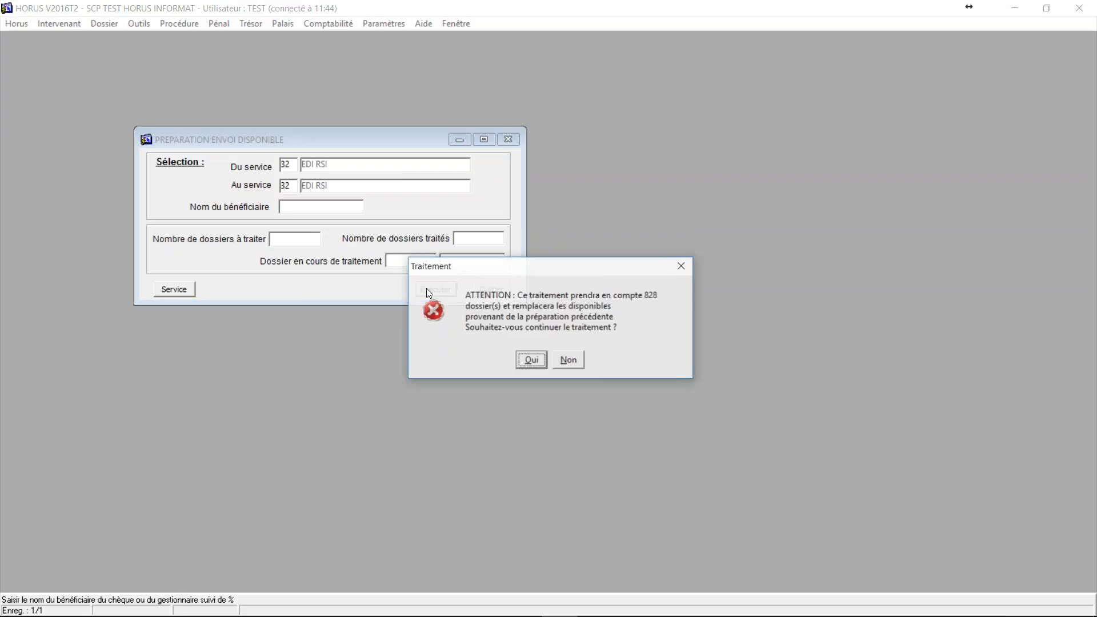
click(532, 360)
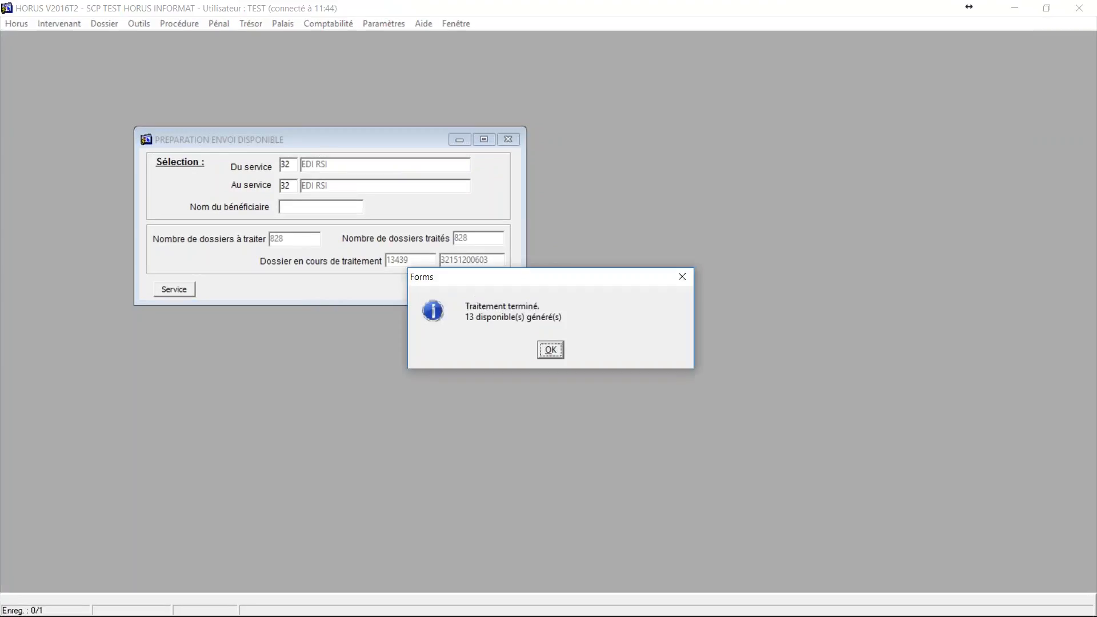
click(550, 350)
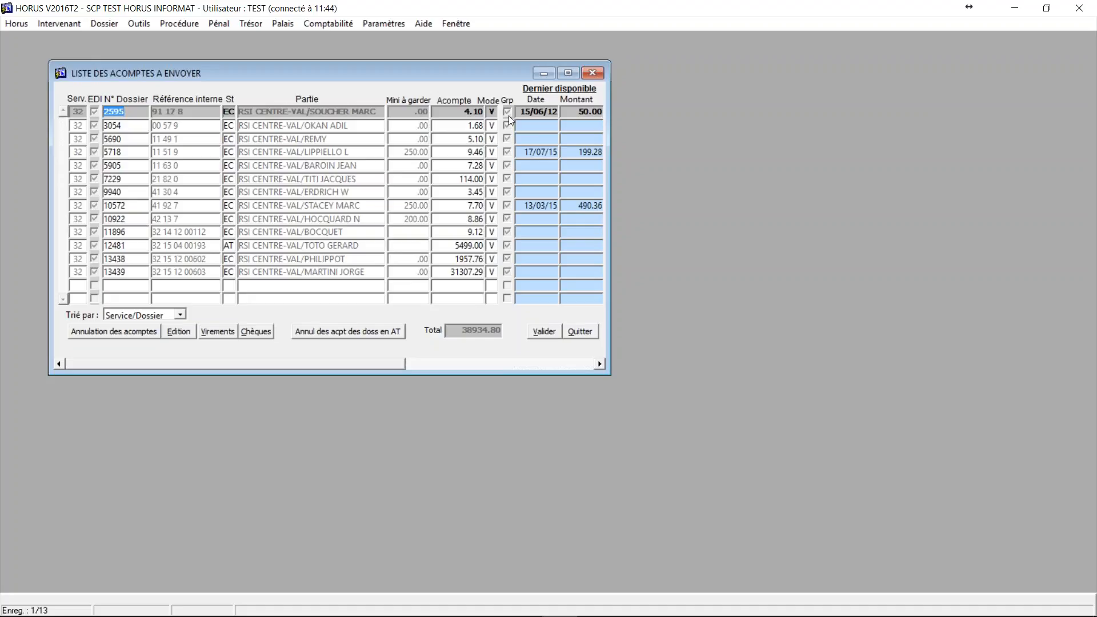
Step: Delete the first nine service 32 acomptes, from 4.10 through 8.86, and widen the list window to show the bank details
key(Delete)
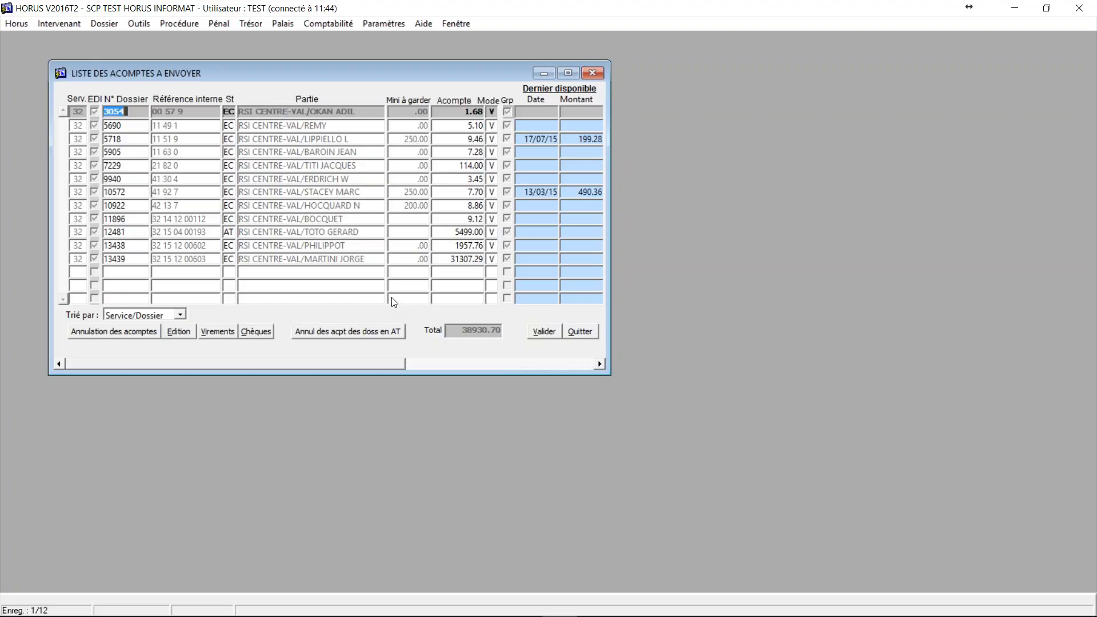
drag(610, 203, 1054, 195)
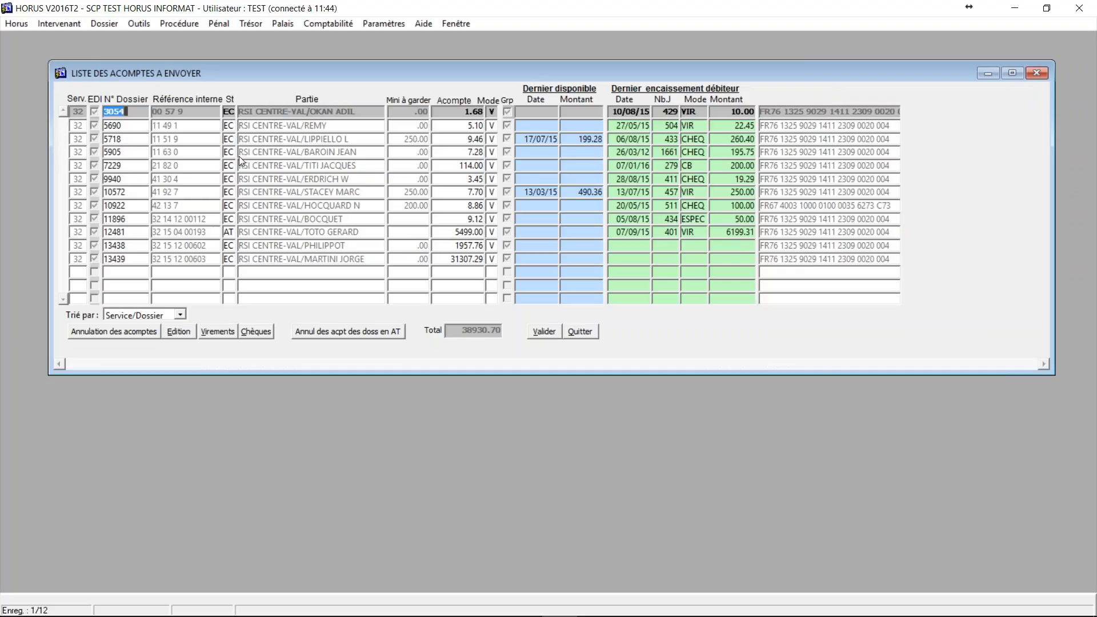
key(Delete)
key(Delete)
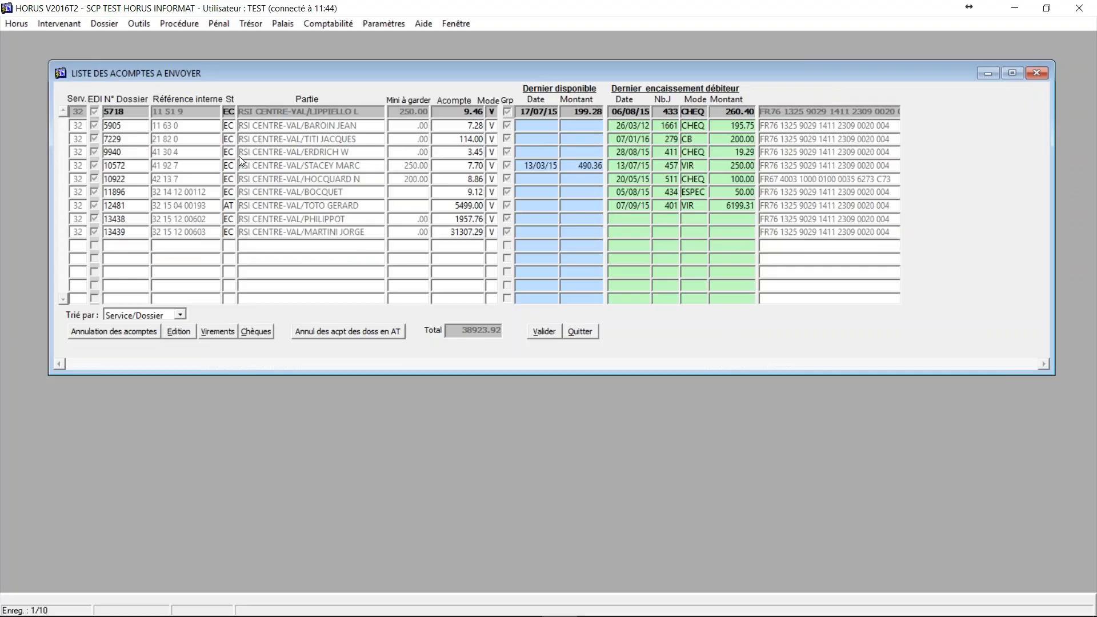
key(Delete)
key(Delete)
key(Delete)
key(Delete)
key(Delete)
key(Delete)
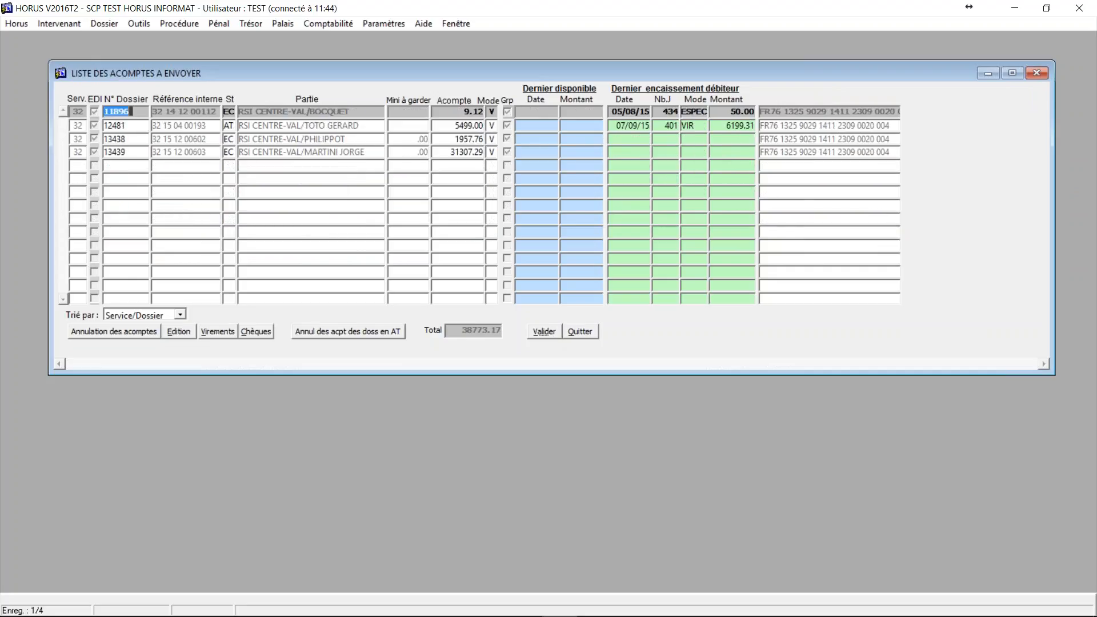
Step: Prepare the acompte bank transfers for the remaining service 32 files, confirm the processing, and quit the acomptes list
click(216, 335)
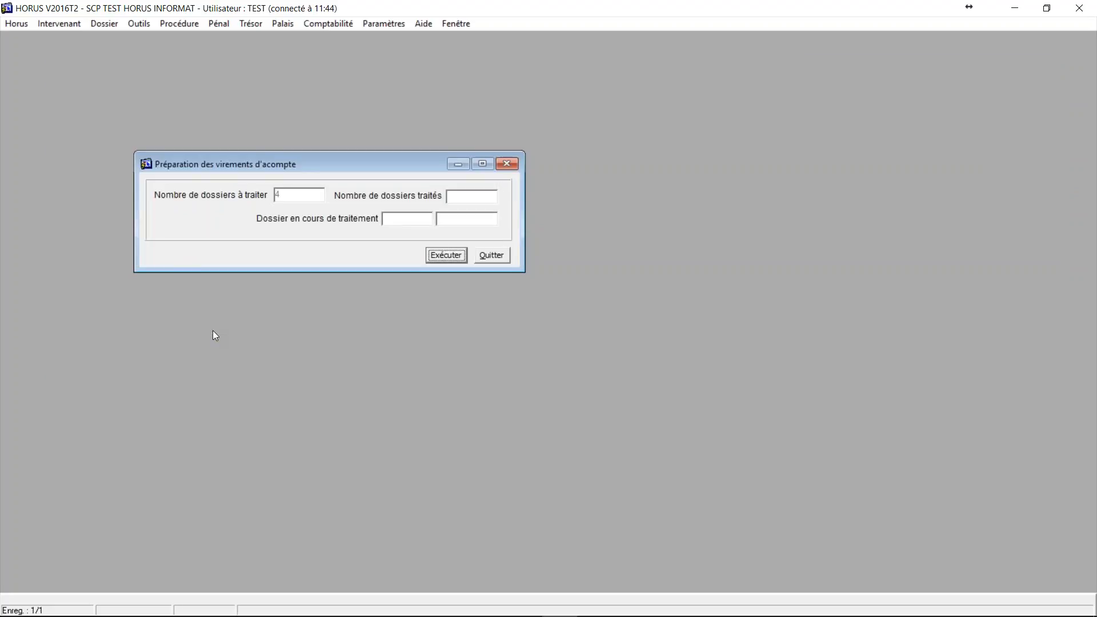
click(429, 260)
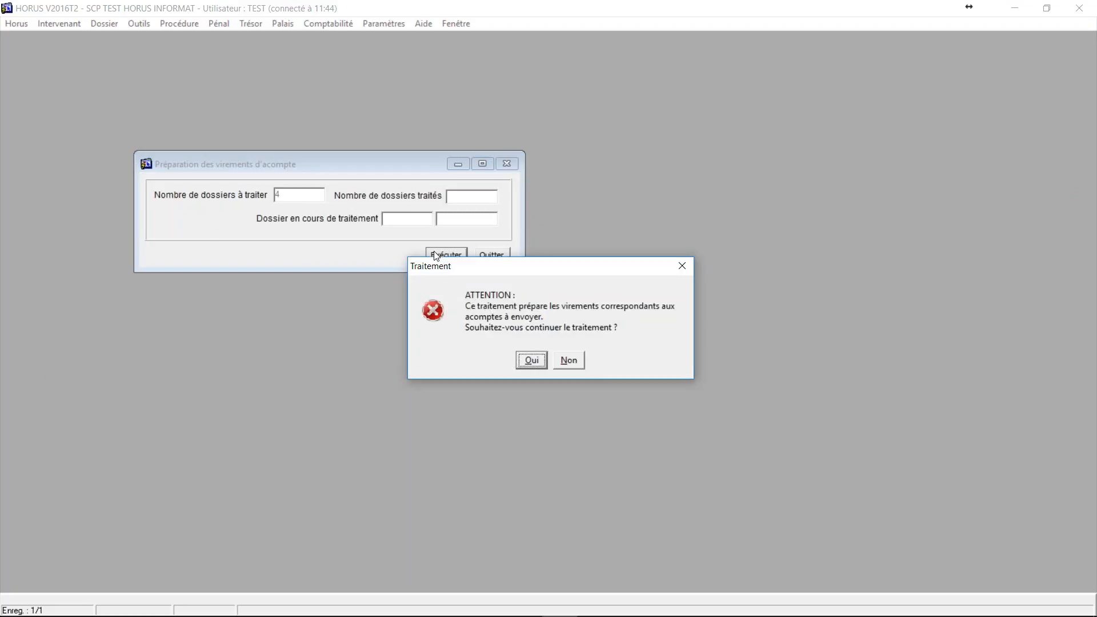
click(530, 361)
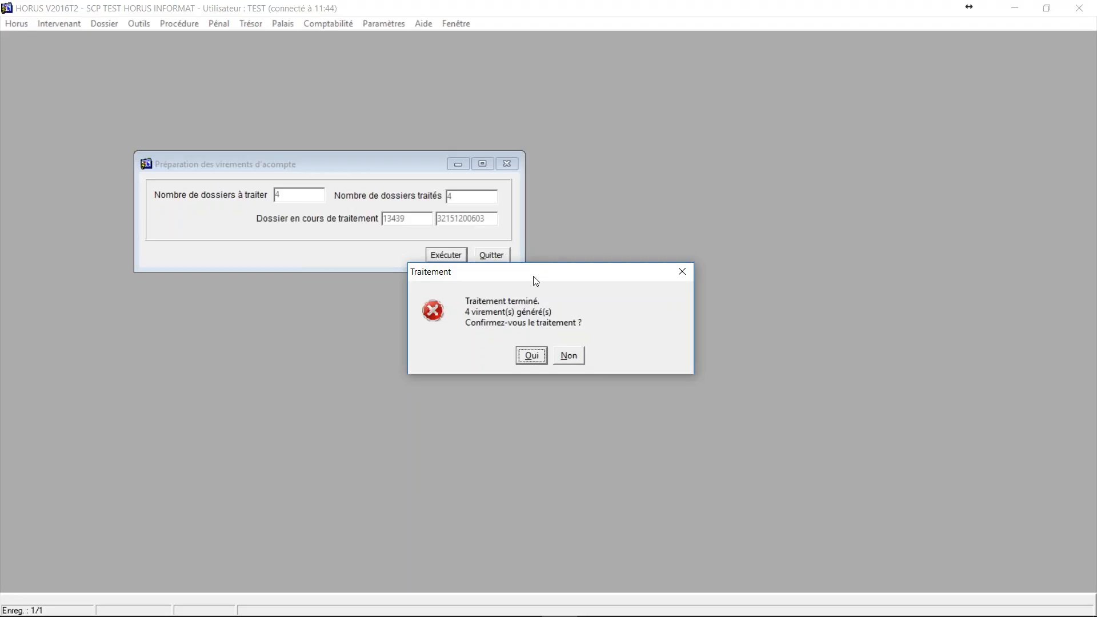
click(535, 359)
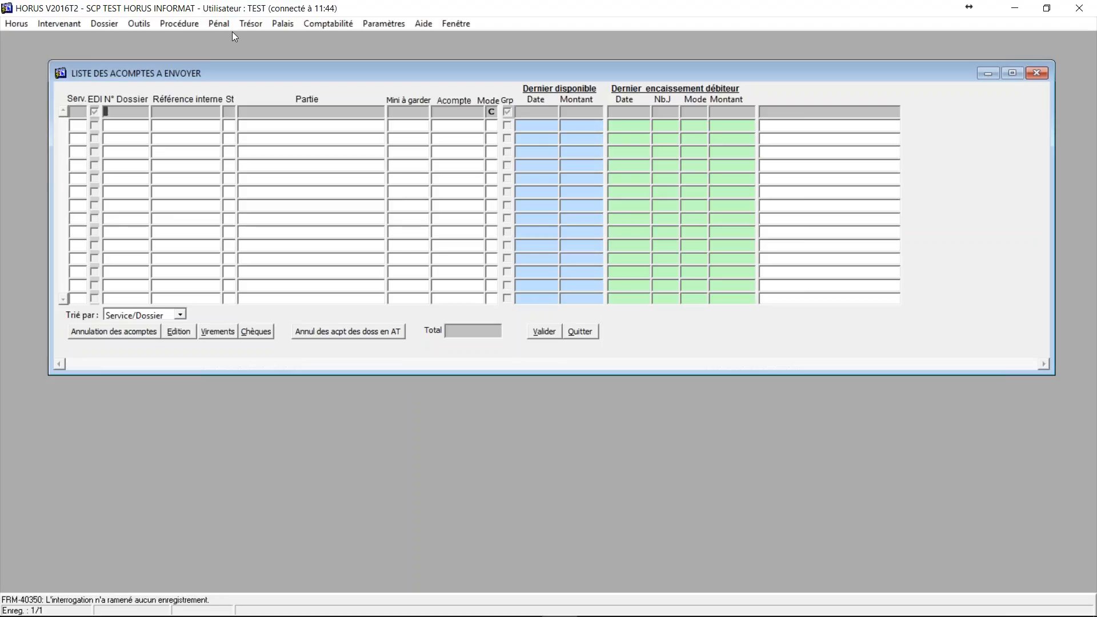
click(567, 334)
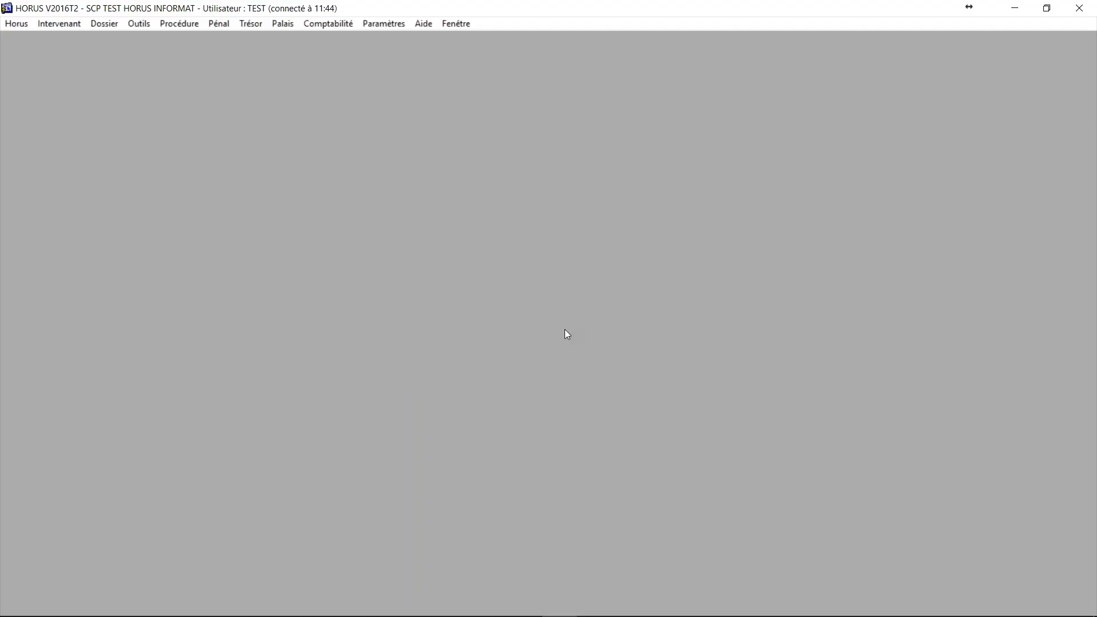
Step: Preview the control report of available funds to be paid without a service range
click(98, 25)
mouse_move(181, 154)
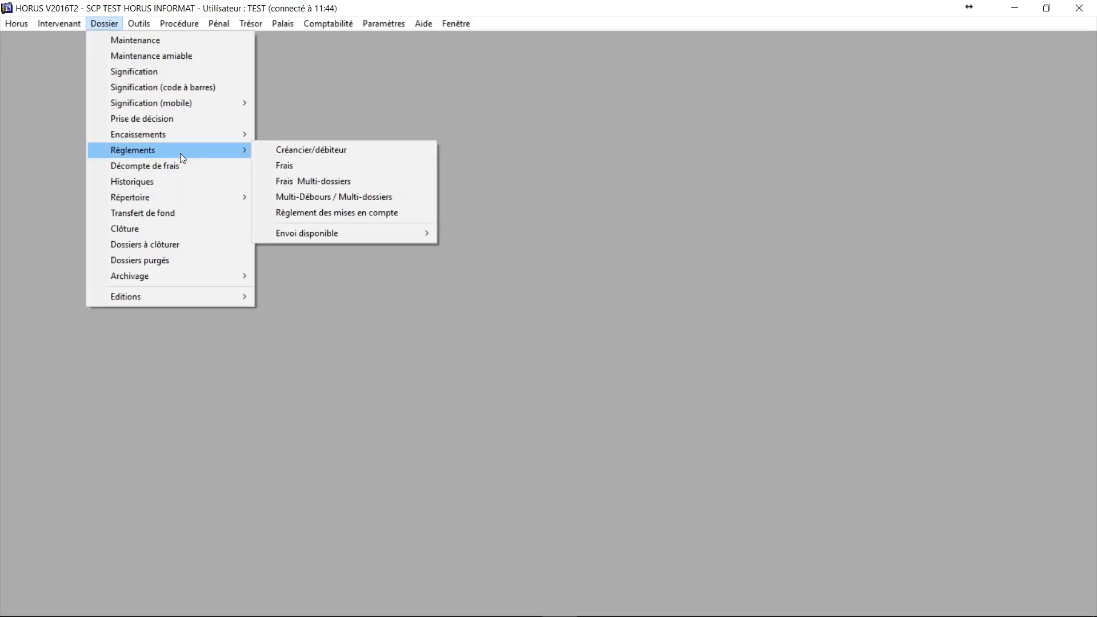
mouse_move(329, 239)
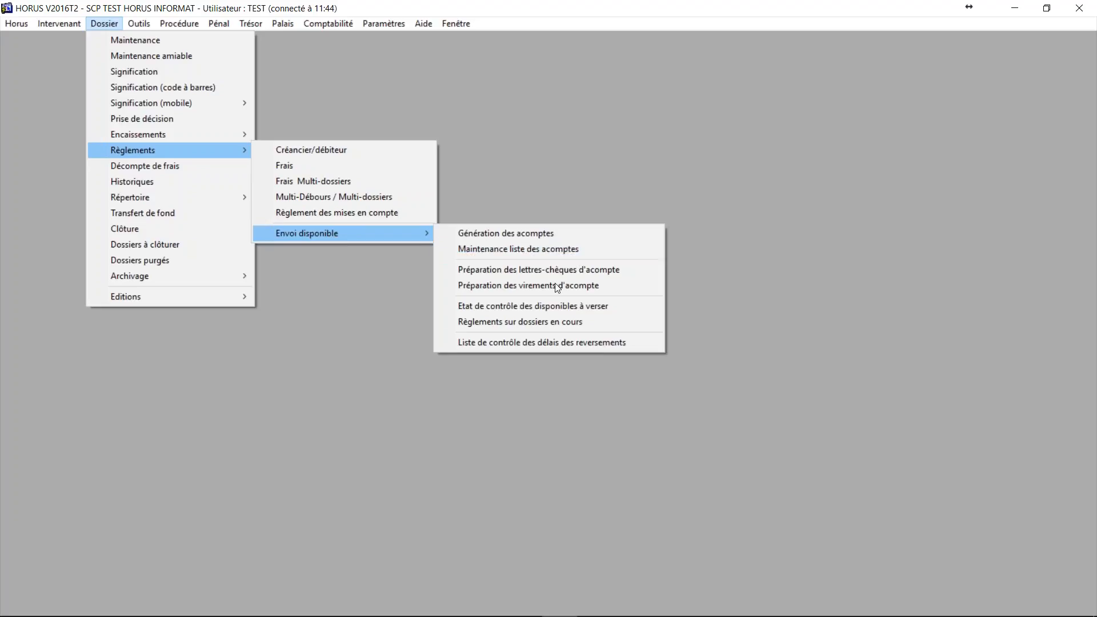
click(530, 307)
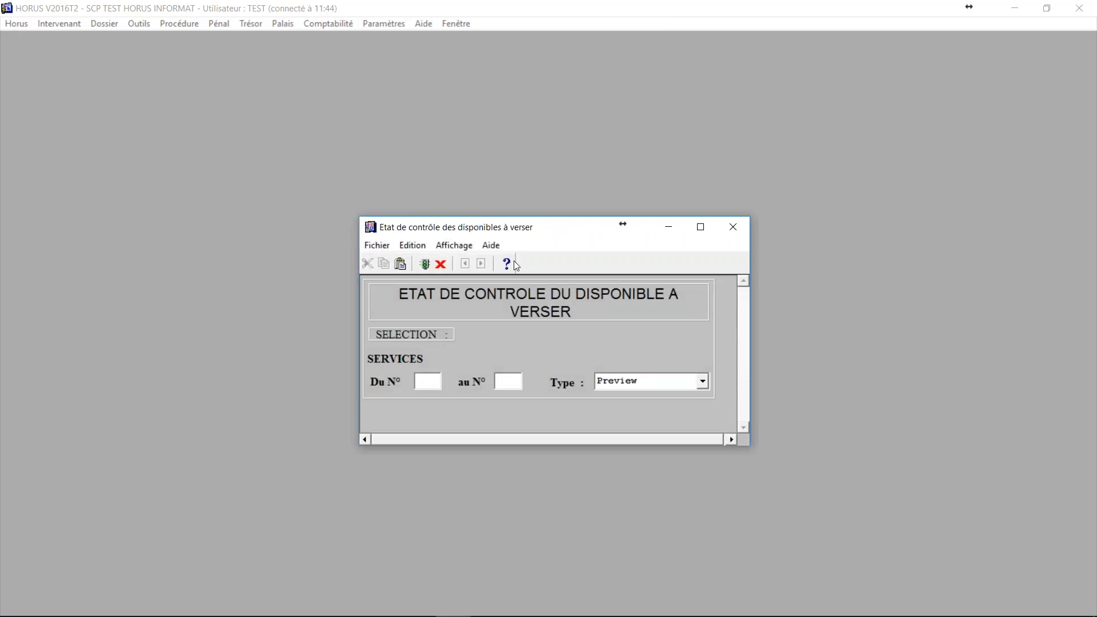
click(422, 268)
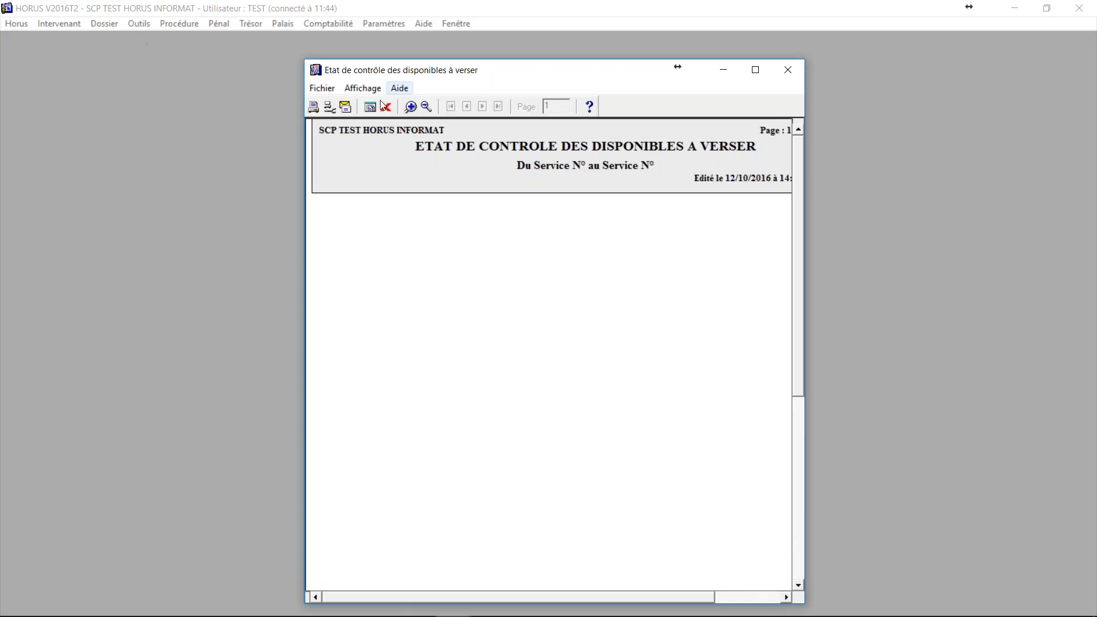
Step: Preview the control list of reversement delays for all services from 01/10/2016 to 31/10/2016, view it full size and close it
key(Escape)
click(104, 24)
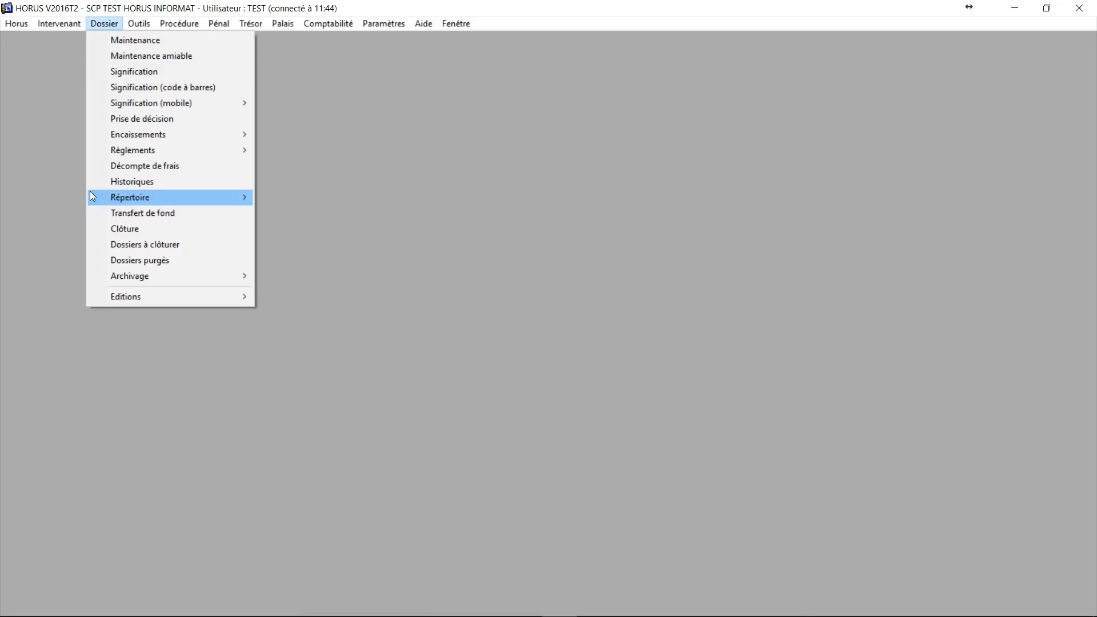
mouse_move(382, 233)
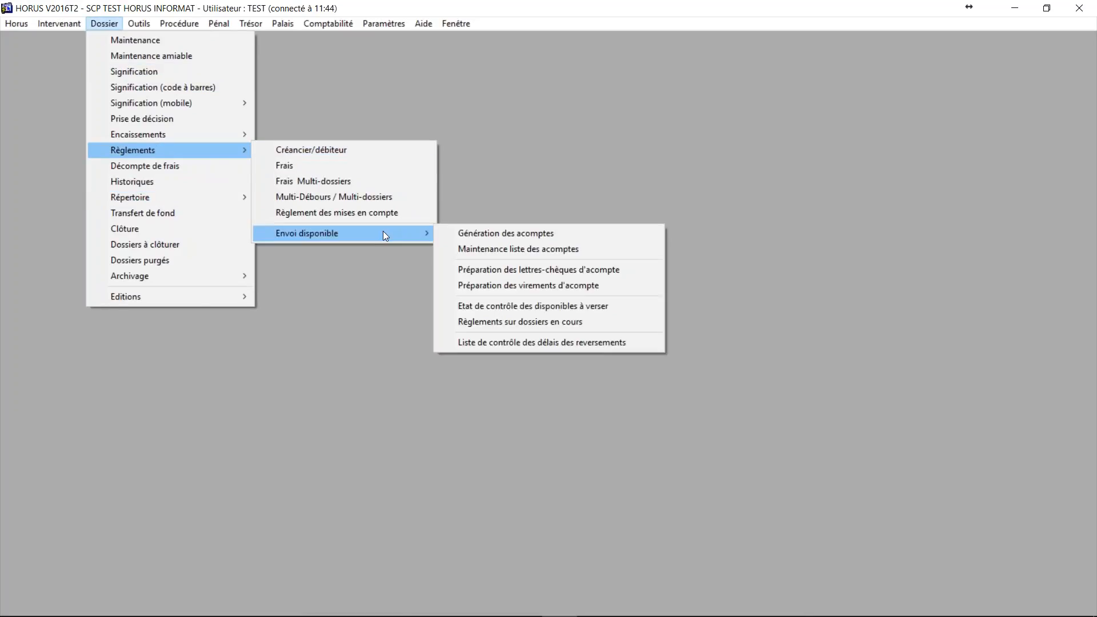
click(622, 343)
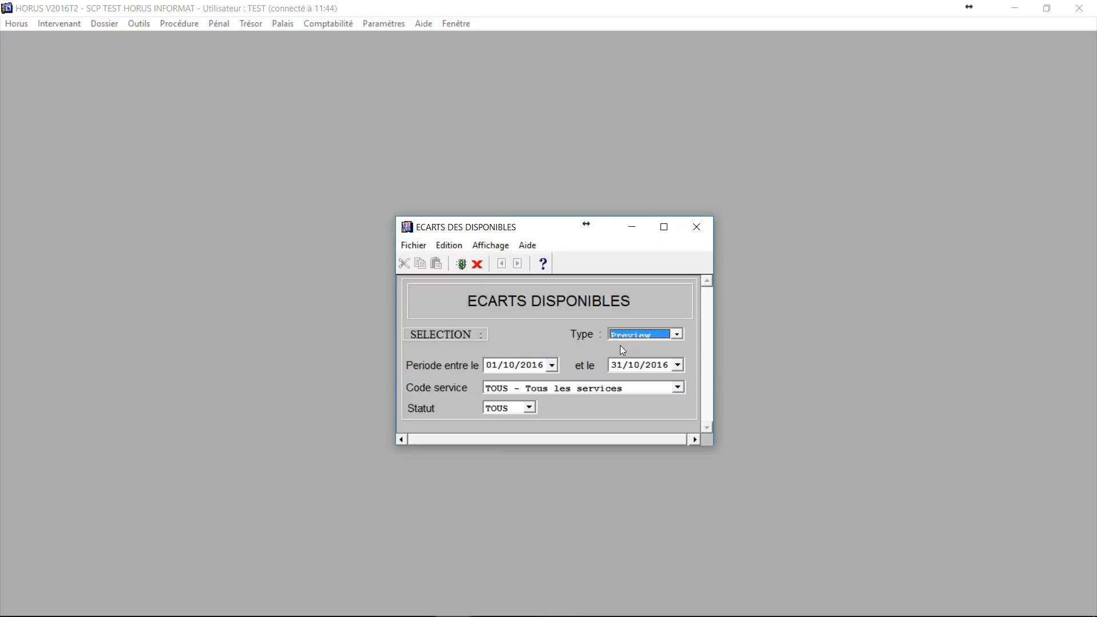
click(552, 365)
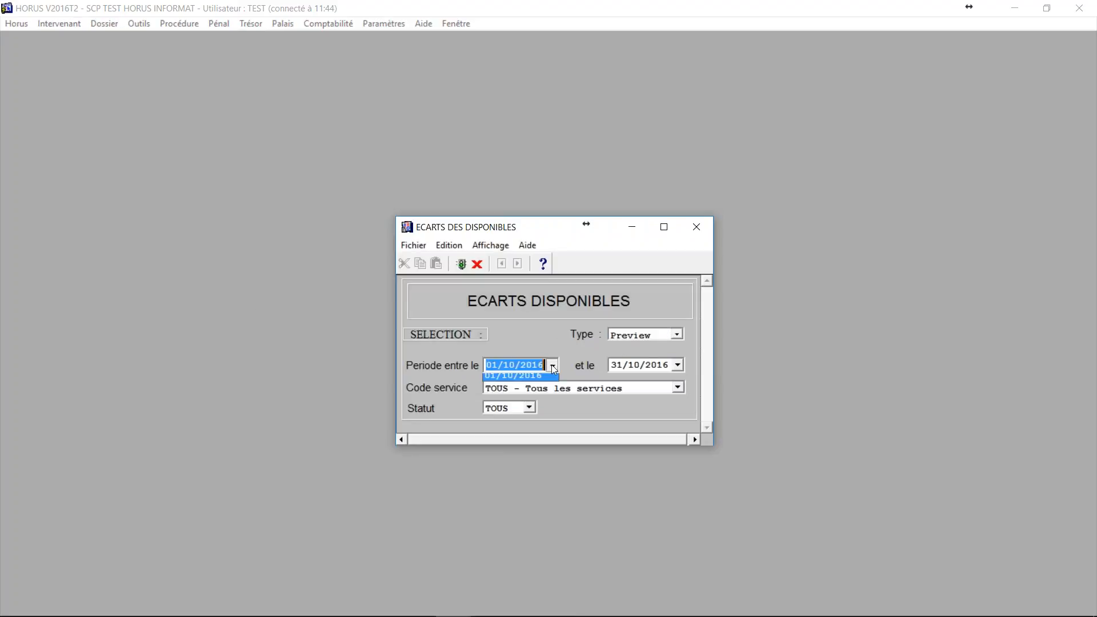
click(553, 367)
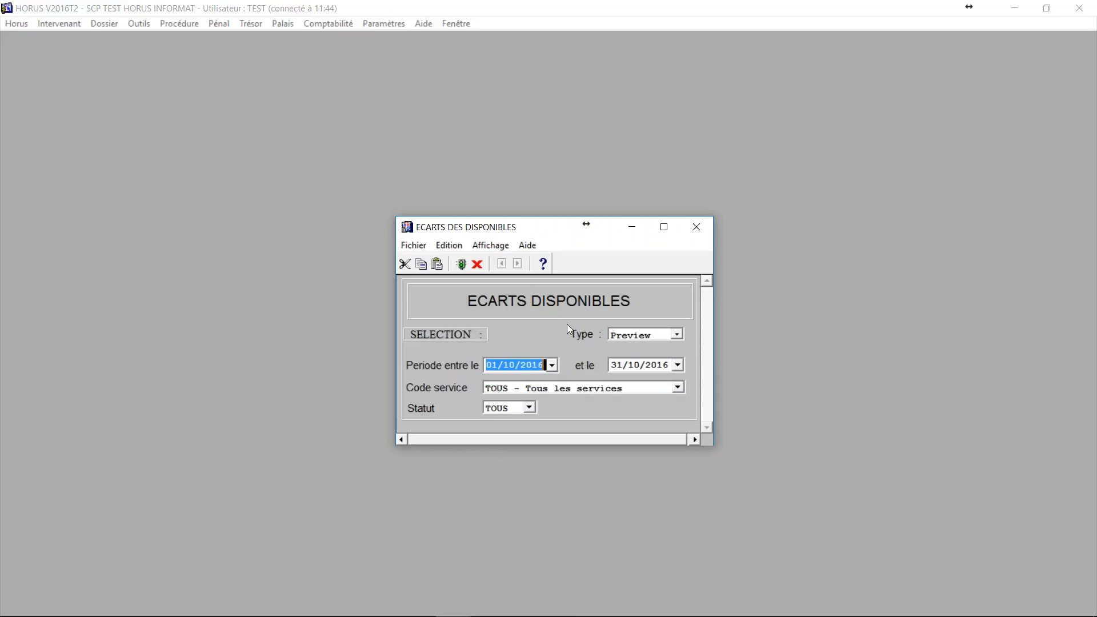
click(461, 264)
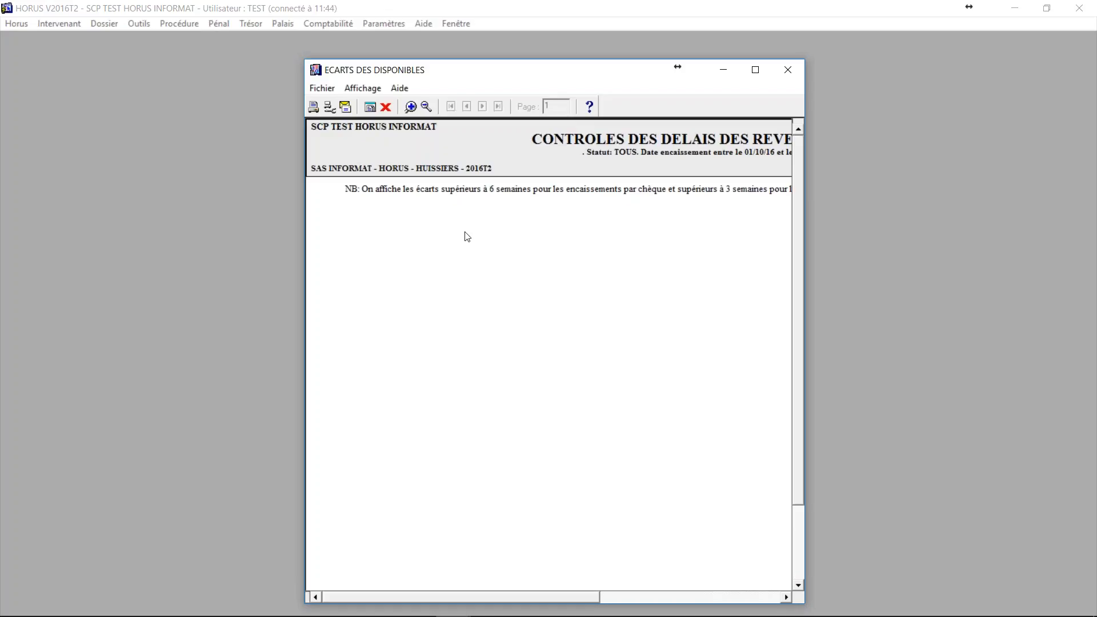
click(752, 70)
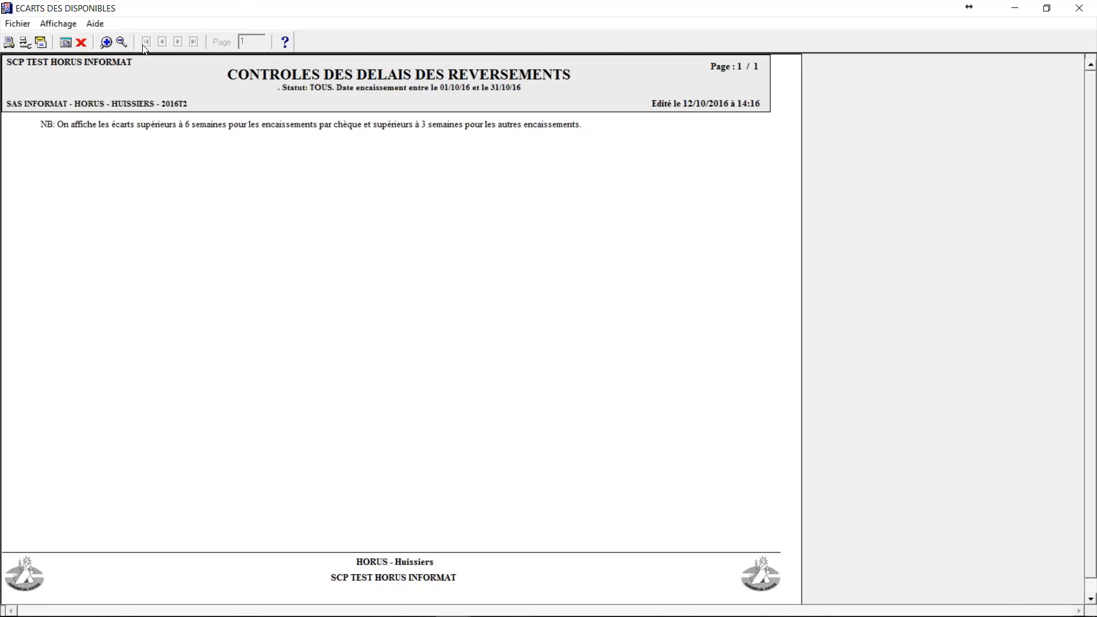
click(86, 46)
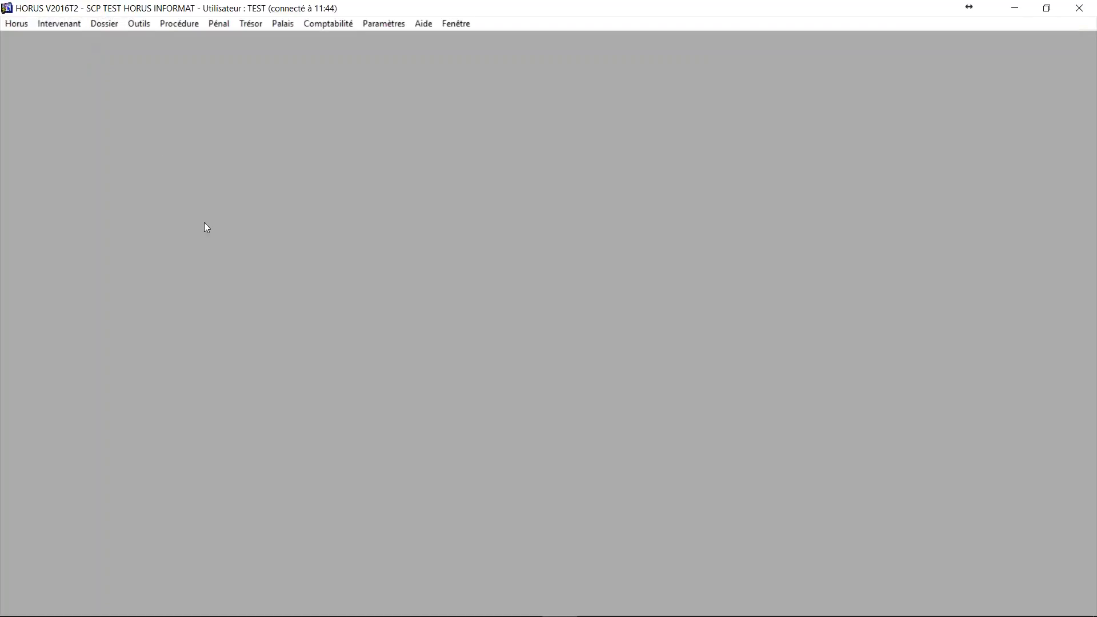
click(98, 24)
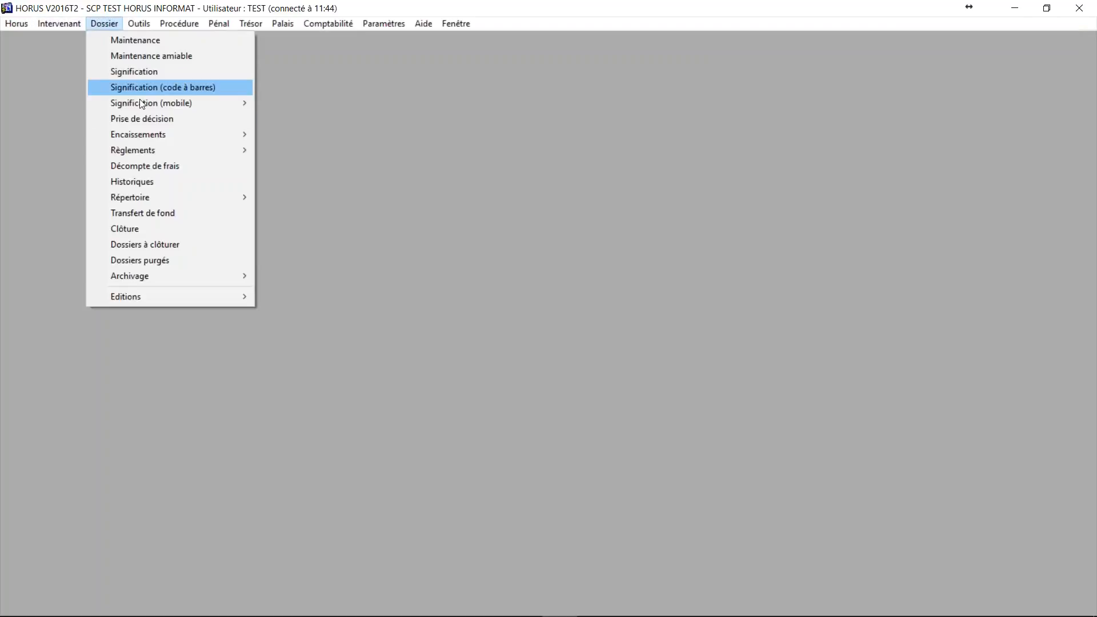
mouse_move(143, 150)
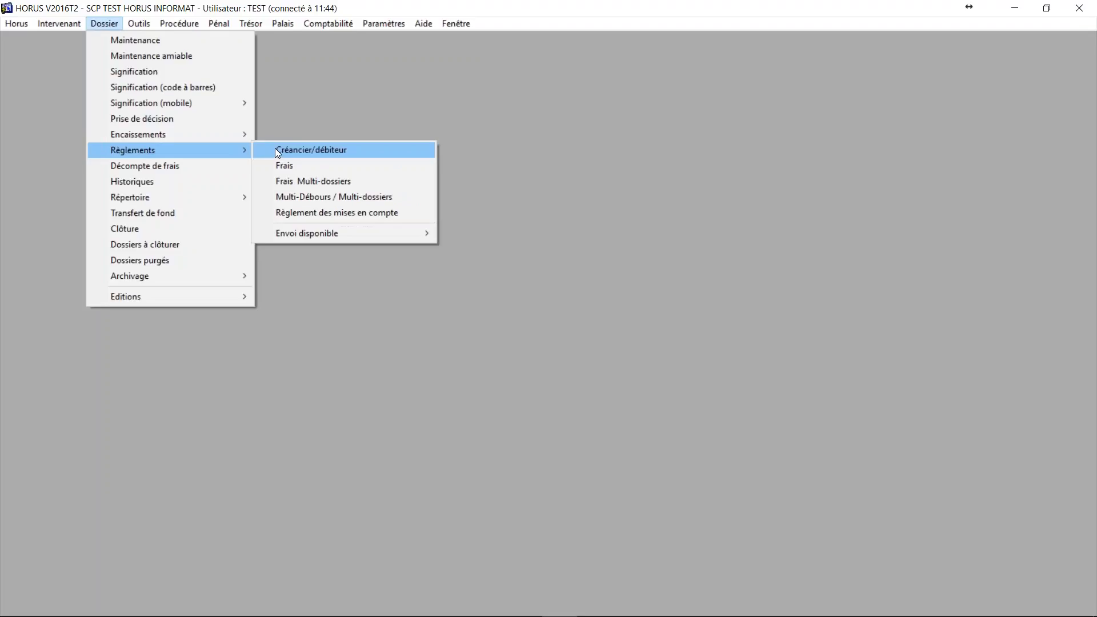
mouse_move(312, 235)
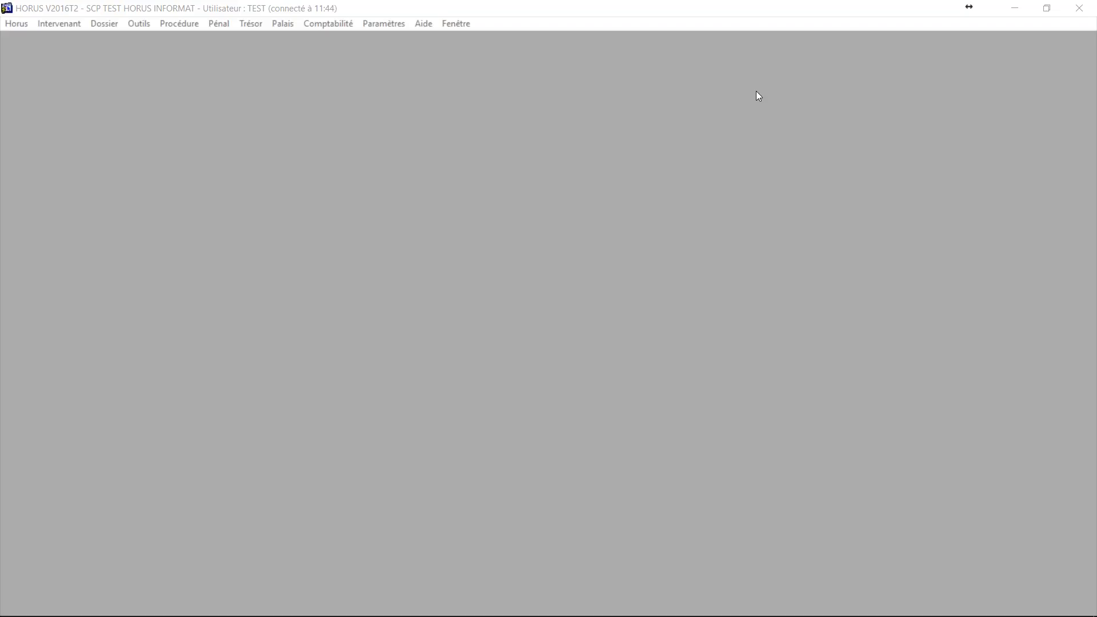
click(104, 24)
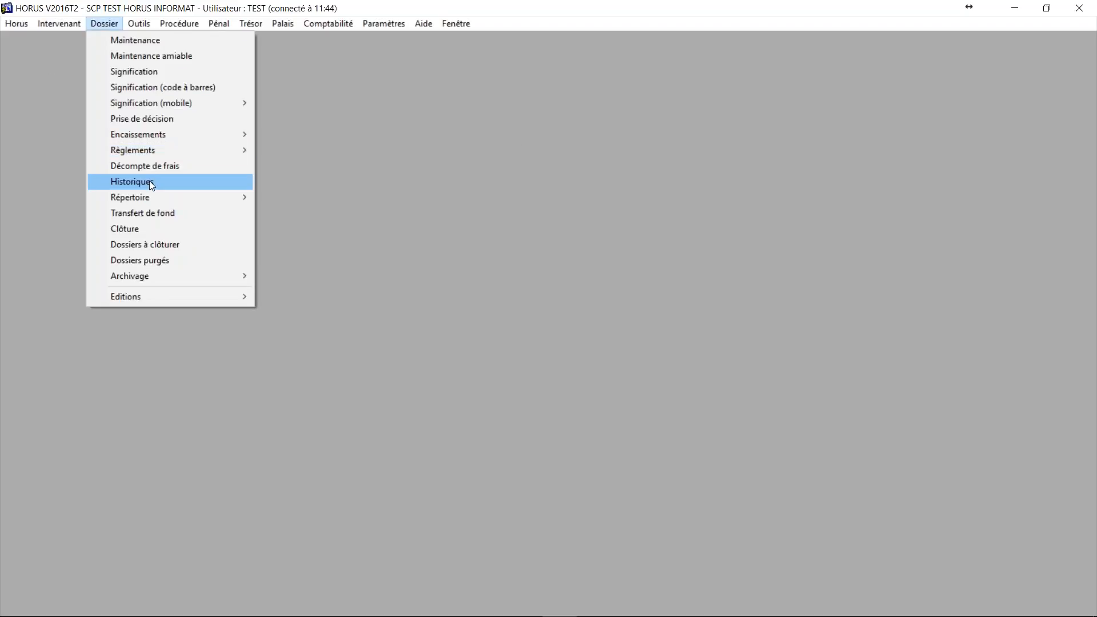
mouse_move(162, 153)
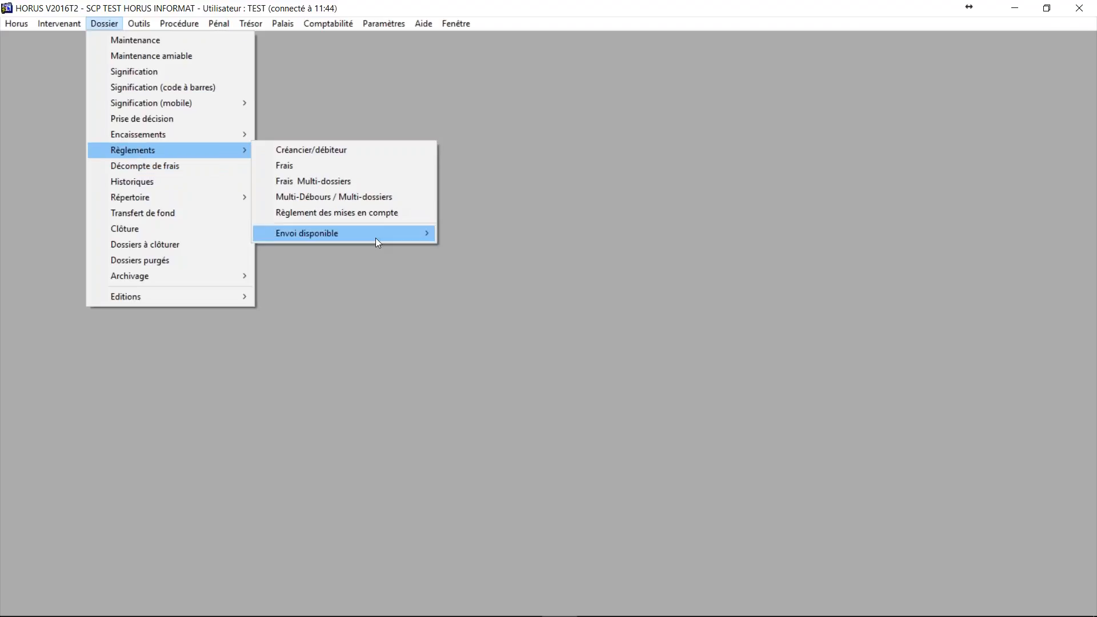
mouse_move(378, 235)
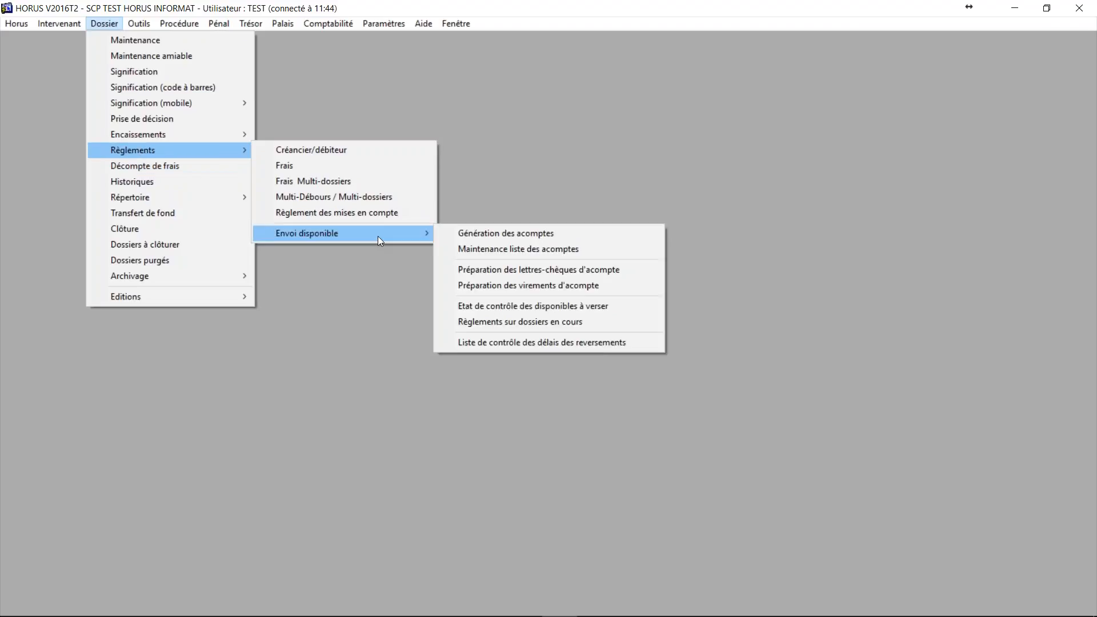
click(504, 233)
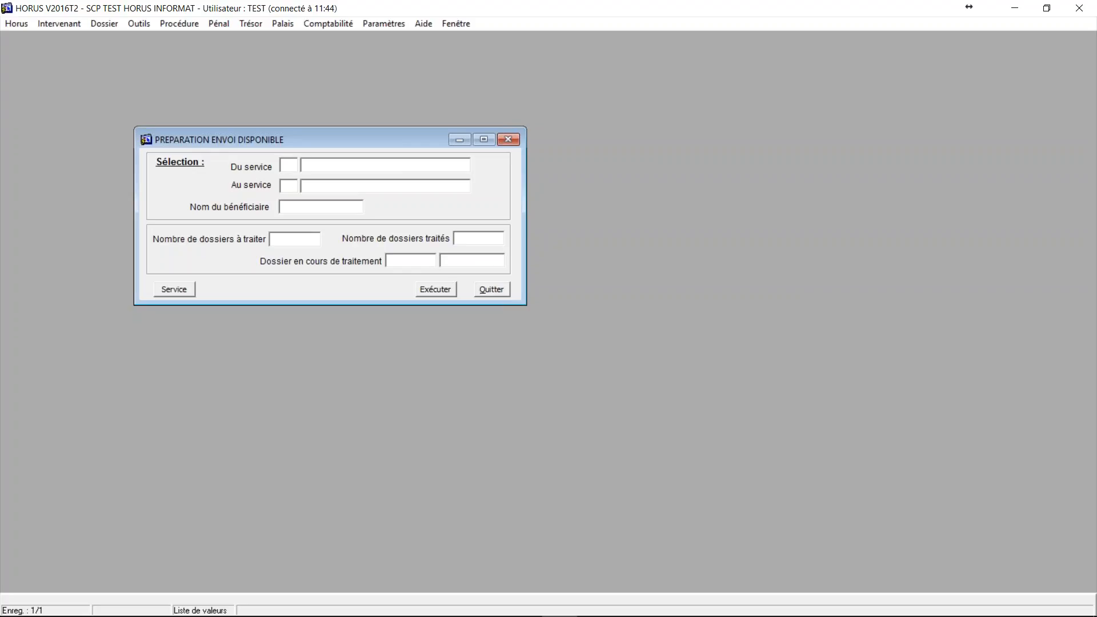
click(492, 290)
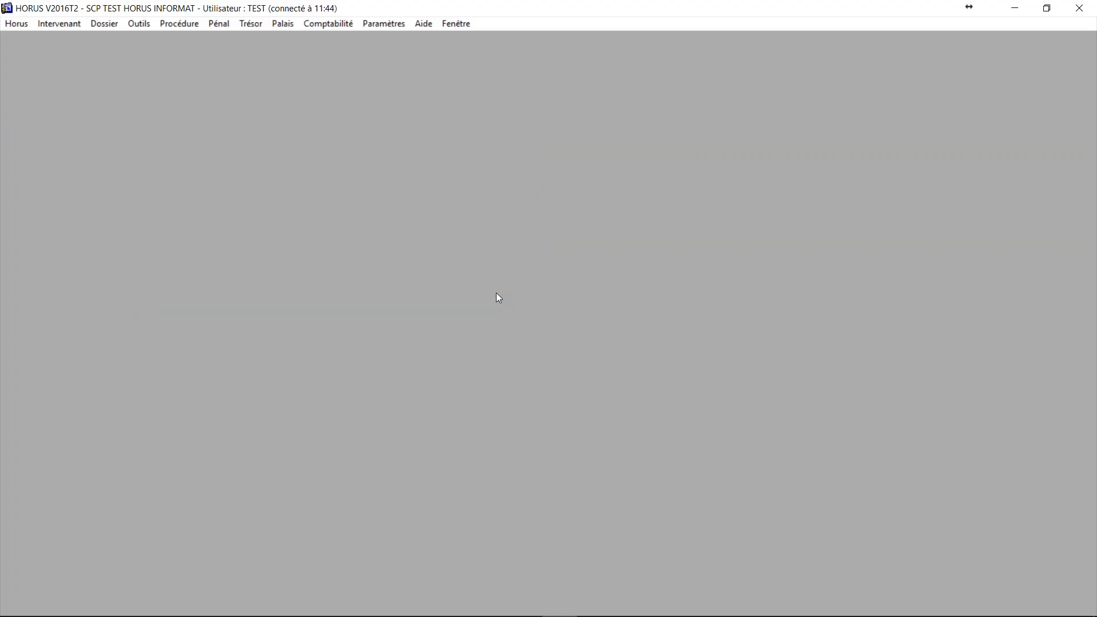
Step: Open the list of files awaiting closure
click(105, 30)
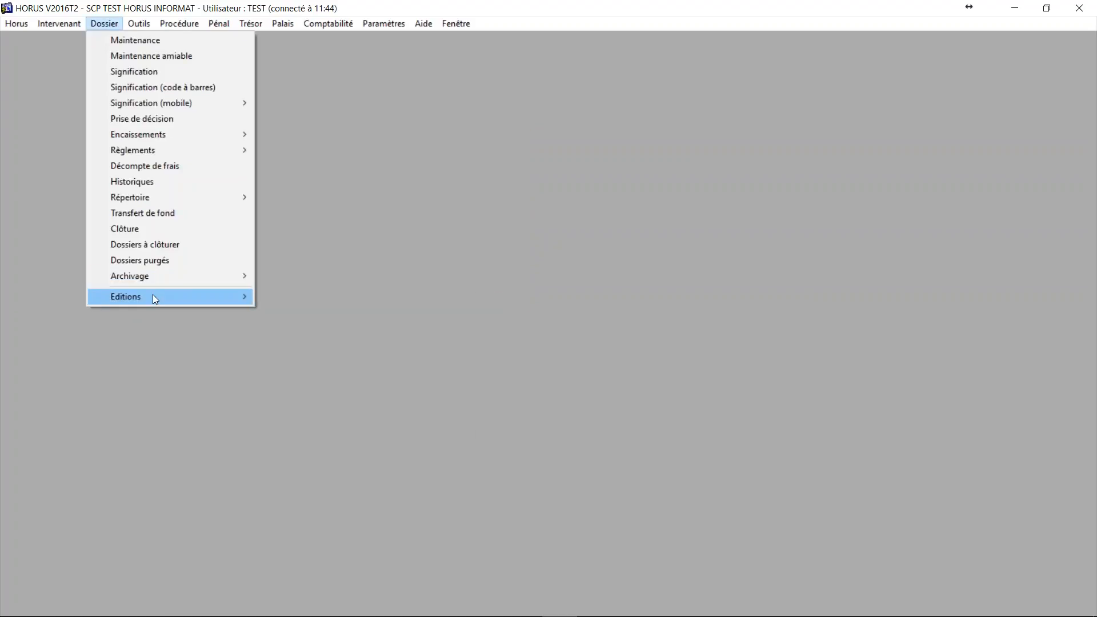
mouse_move(153, 296)
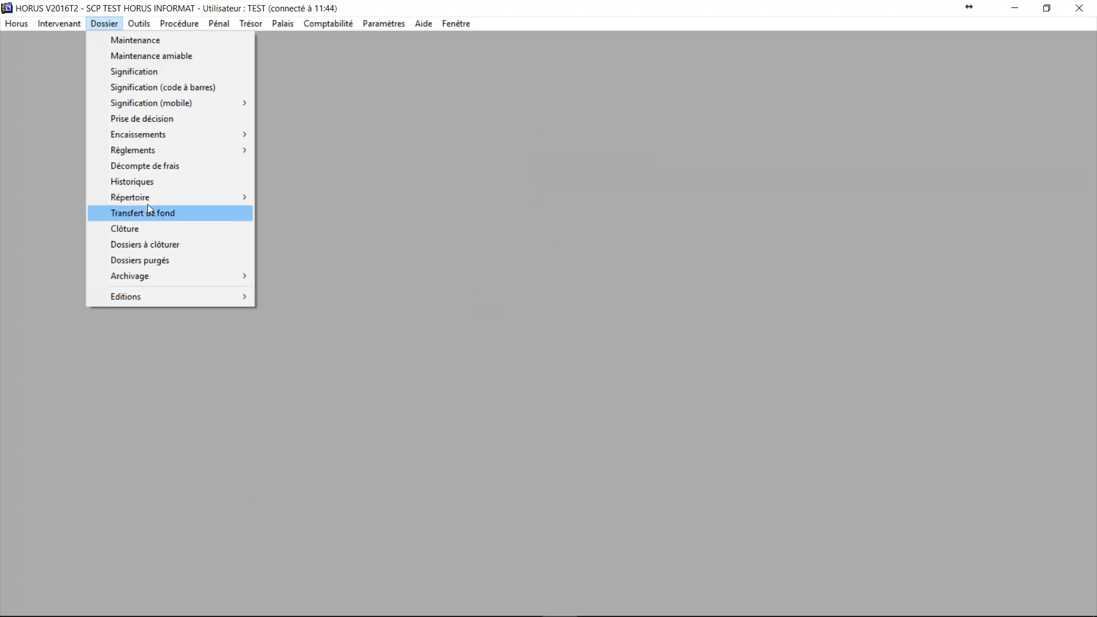
mouse_move(148, 203)
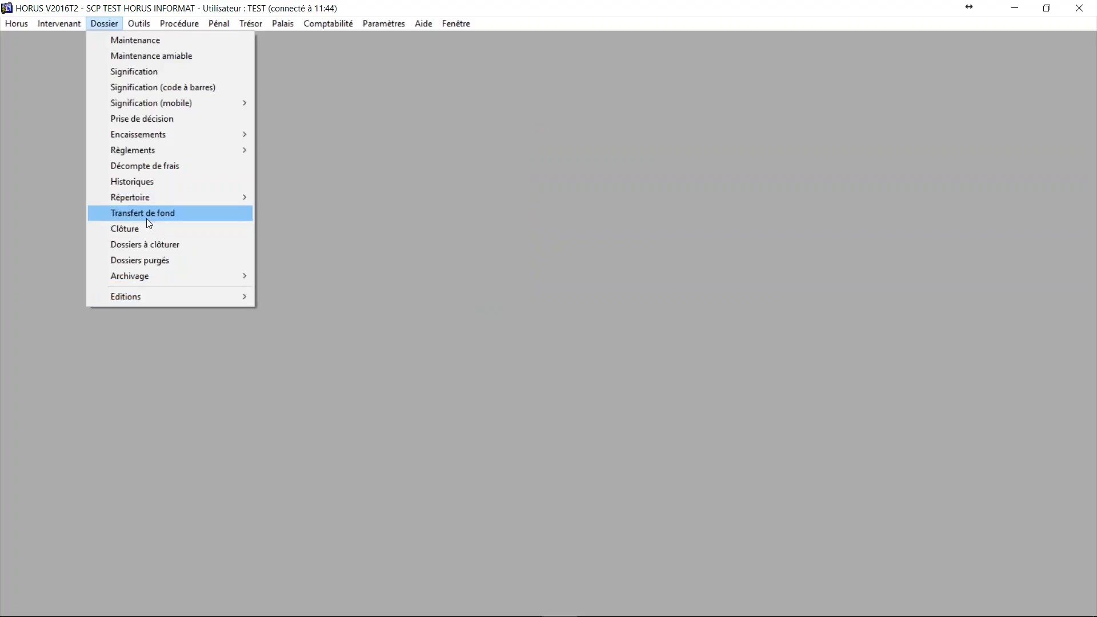
click(147, 249)
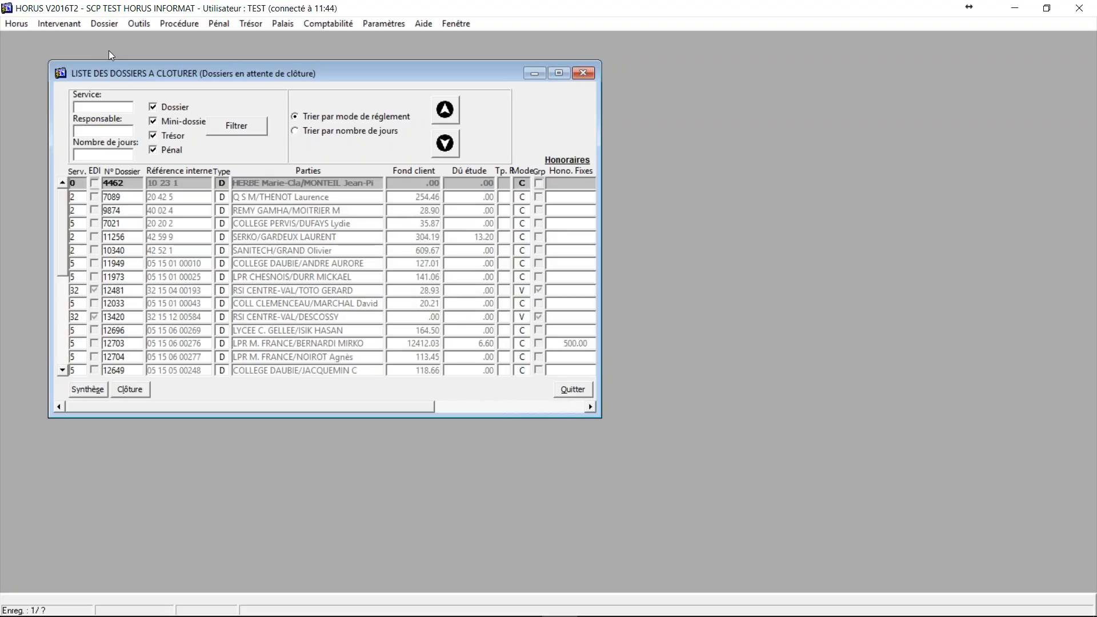
click(105, 24)
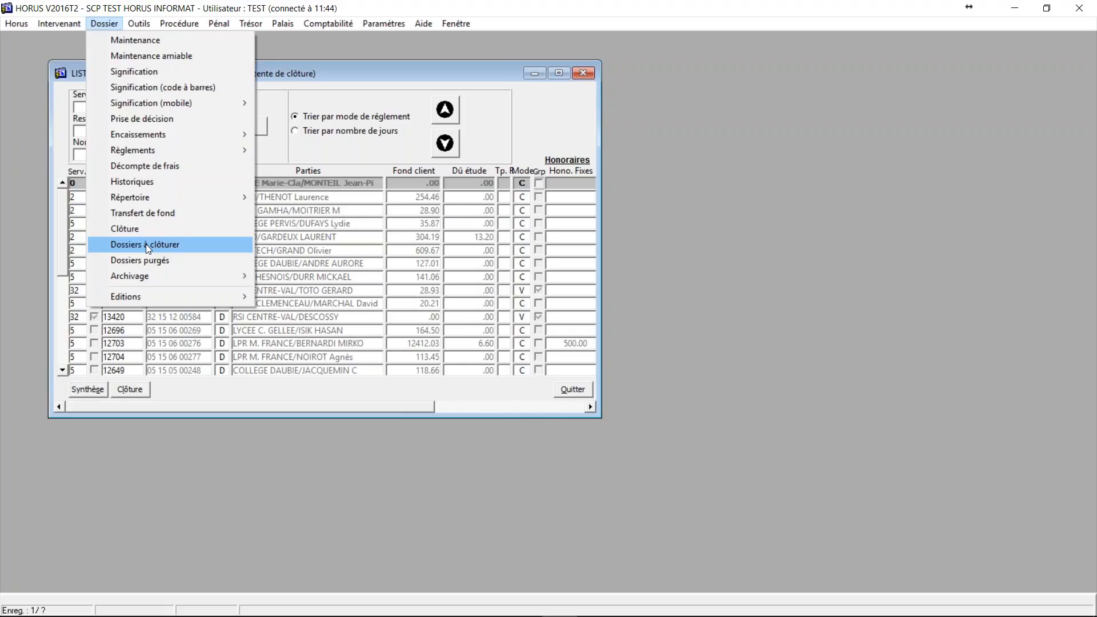
click(354, 148)
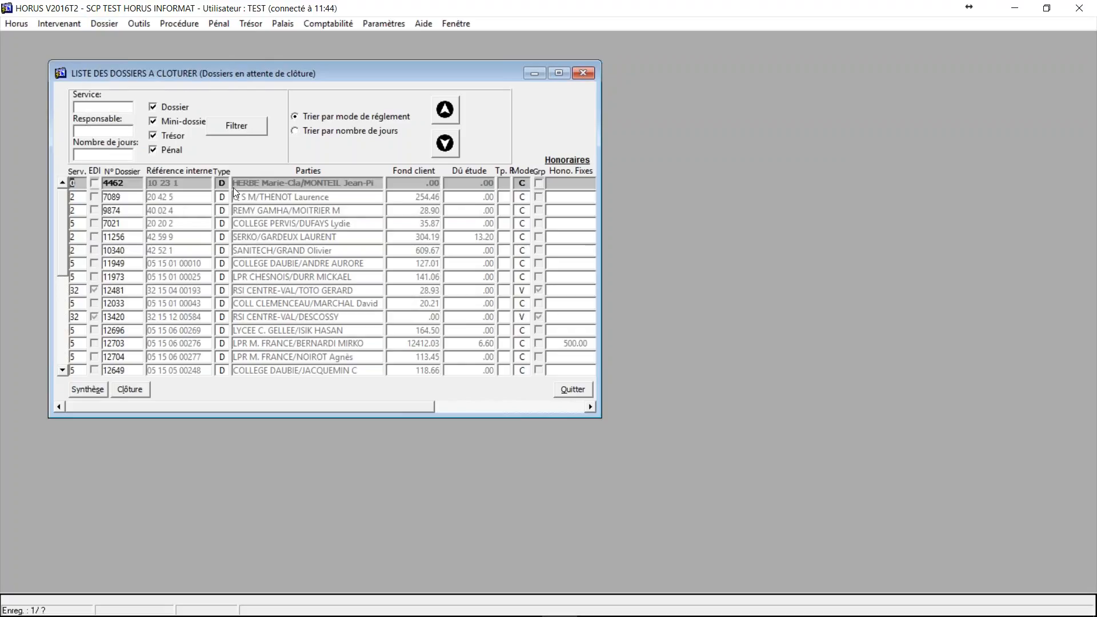
Step: Examine the files awaiting closure from first to last, checking their client funds, amounts due to the office and payment modes
click(122, 196)
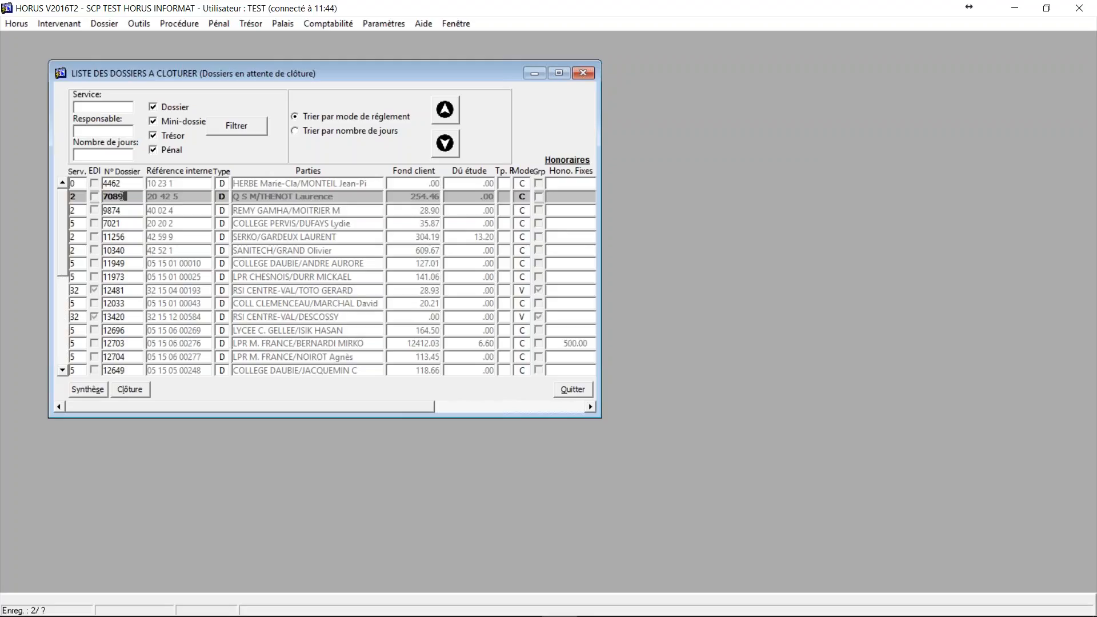
key(Down)
key(Down)
key(Down)
key(Down)
key(Down)
key(Down)
key(Down)
key(Down)
key(Down)
key(Down)
key(Down)
key(Down)
key(Down)
key(Down)
key(Down)
key(Down)
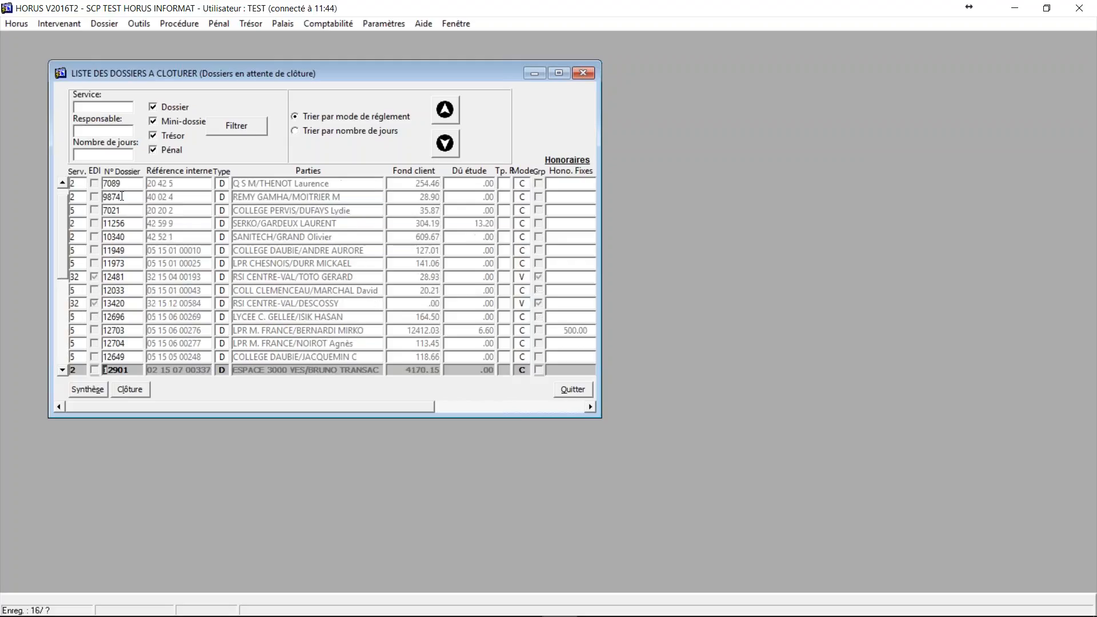
key(Down)
key(Down)
key(Down)
key(Down)
key(Return)
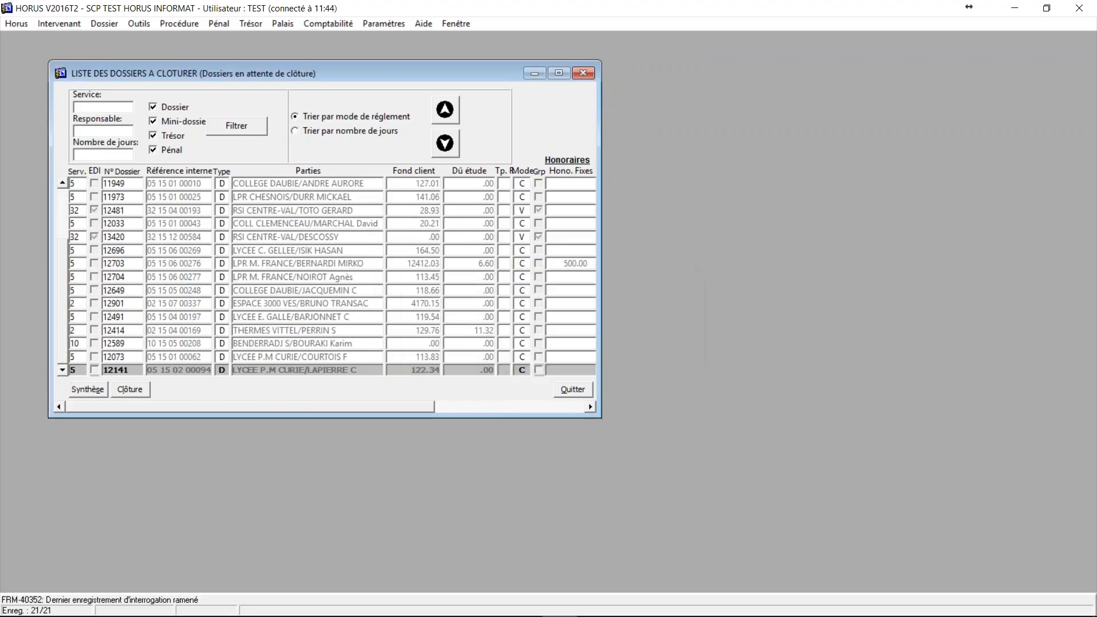
key(Up)
key(Up)
key(Up)
key(Up)
key(Up)
key(Up)
key(Up)
key(Up)
key(Up)
key(Up)
key(Up)
key(Up)
key(Up)
key(Up)
key(Up)
key(Up)
key(Up)
key(Up)
key(Up)
key(Up)
key(Up)
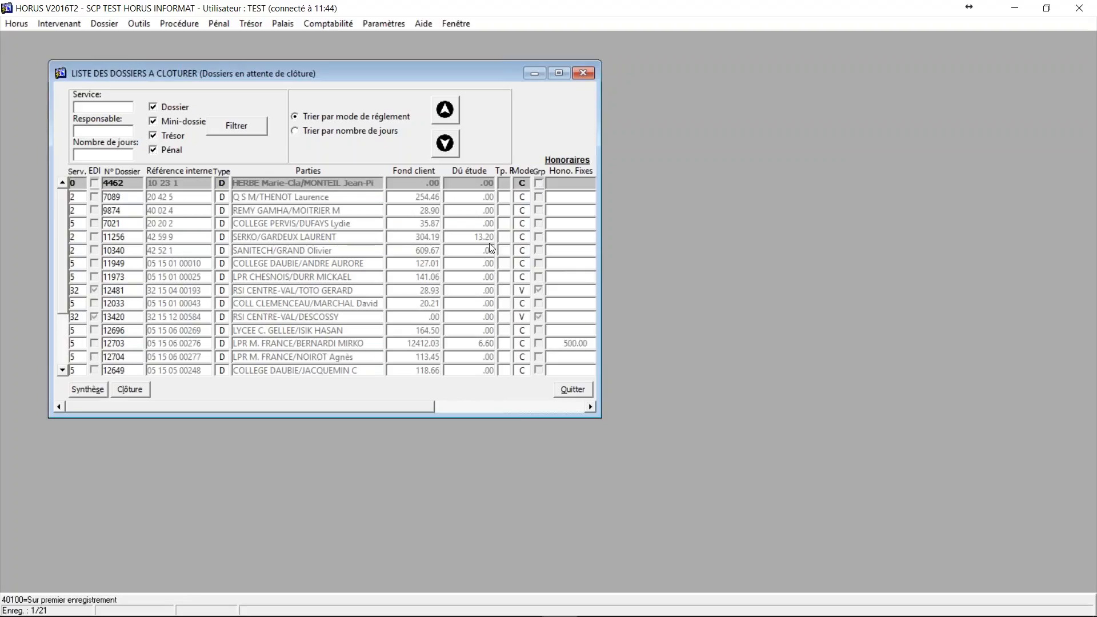
key(Down)
key(Down)
key(Down)
key(Down)
key(Down)
key(Down)
key(Down)
key(Down)
key(Down)
key(Down)
key(Down)
key(Down)
key(Down)
key(Down)
key(Down)
key(Down)
key(Down)
key(Down)
key(Down)
key(Down)
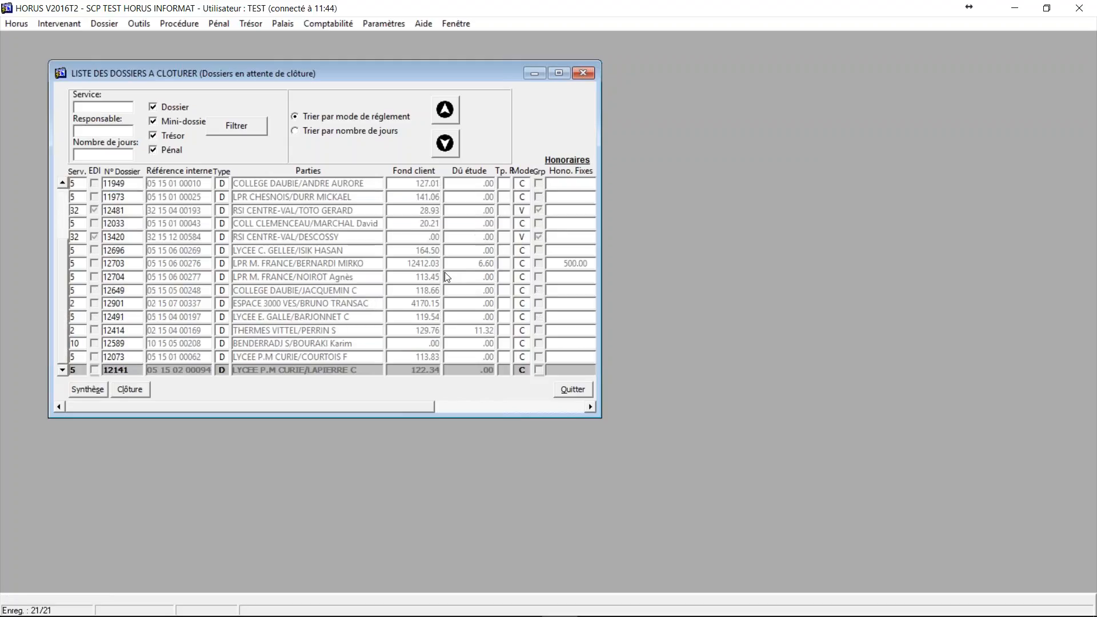
key(Down)
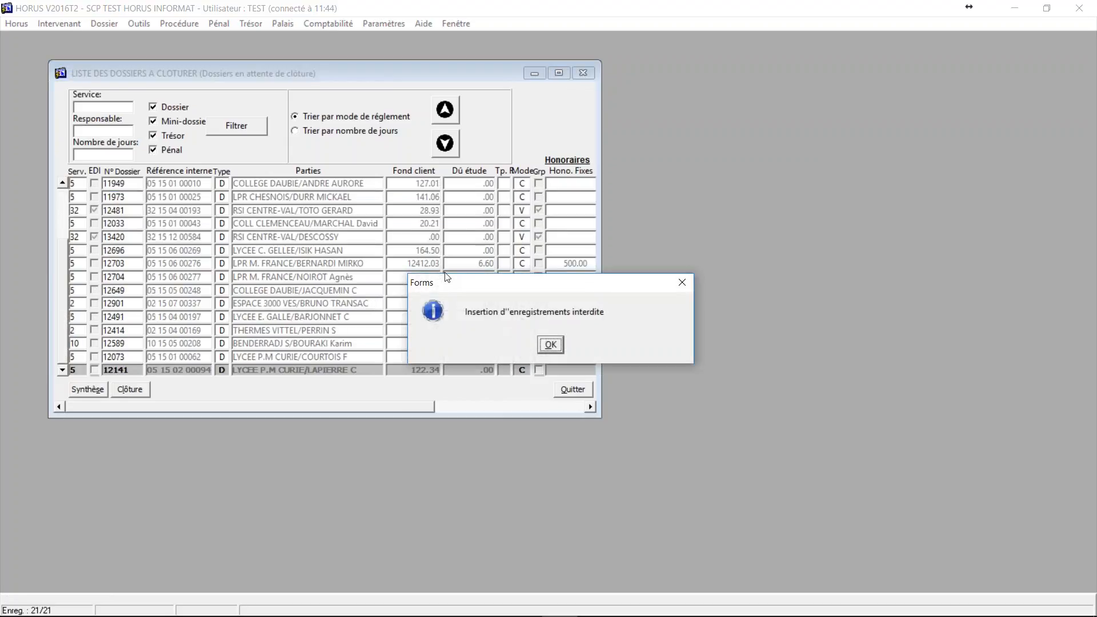
key(Return)
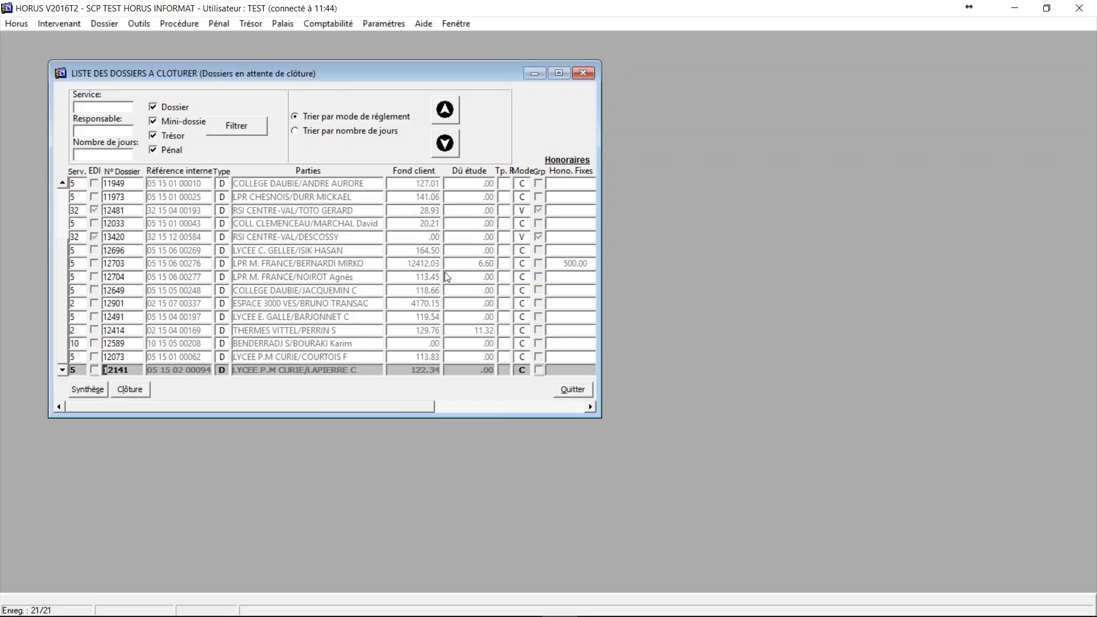
key(Up)
key(Up)
key(Up)
key(Up)
key(Up)
key(Up)
key(Up)
key(Up)
key(Up)
key(Up)
key(Up)
key(Up)
key(Up)
key(Up)
key(Up)
key(Up)
key(Up)
key(Up)
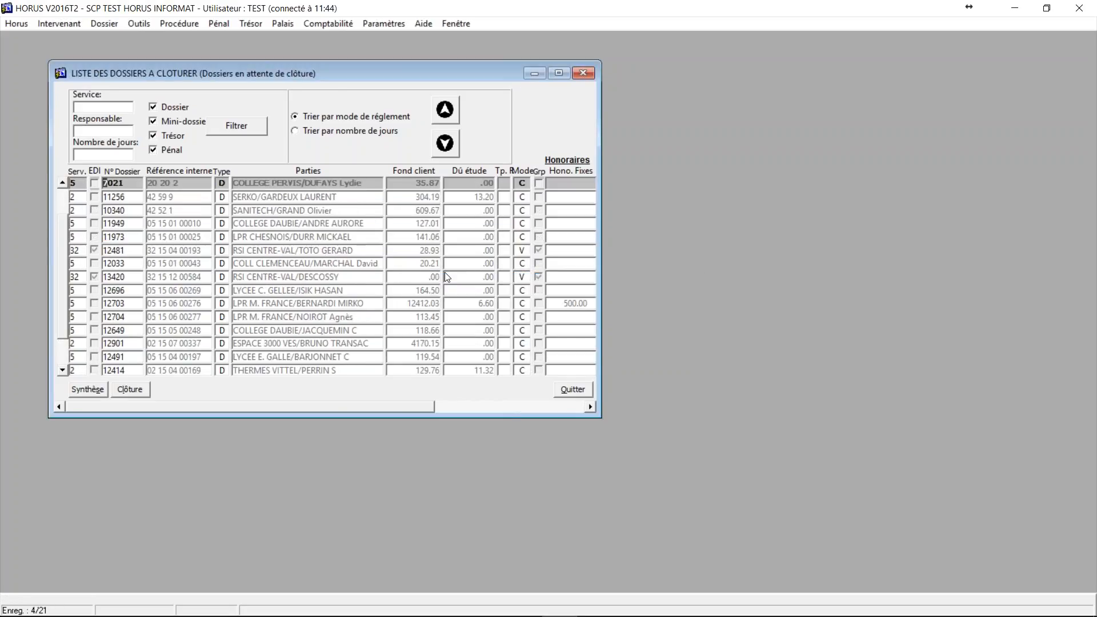
key(Up)
key(Up)
key(Up)
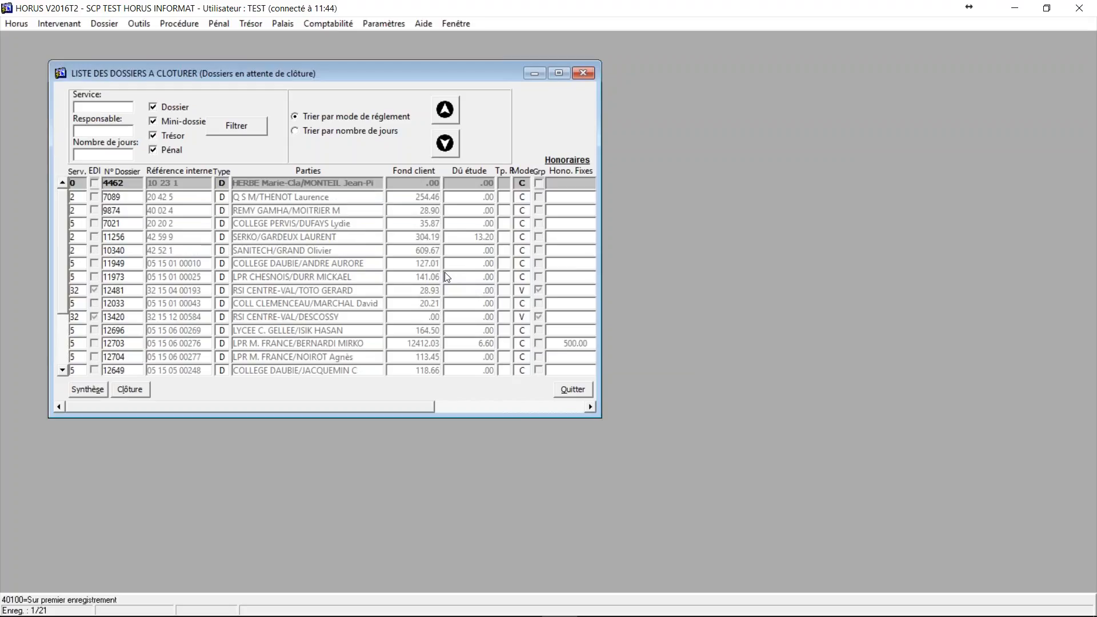
Step: Filter the files awaiting closure by service 1, and restore the list without a service filter
click(87, 108)
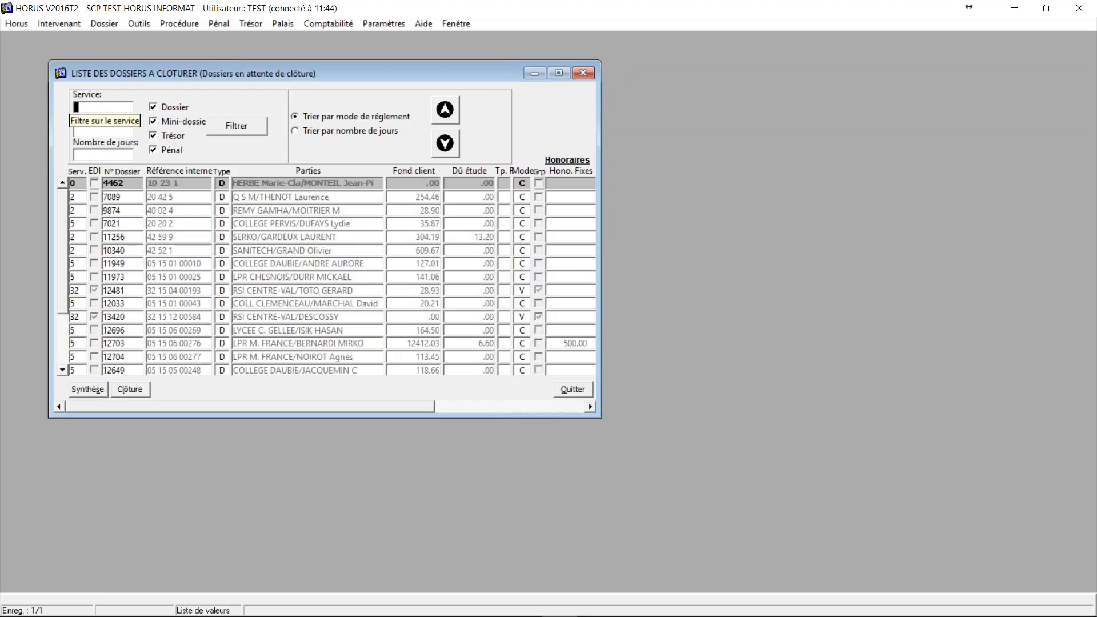
text(1)
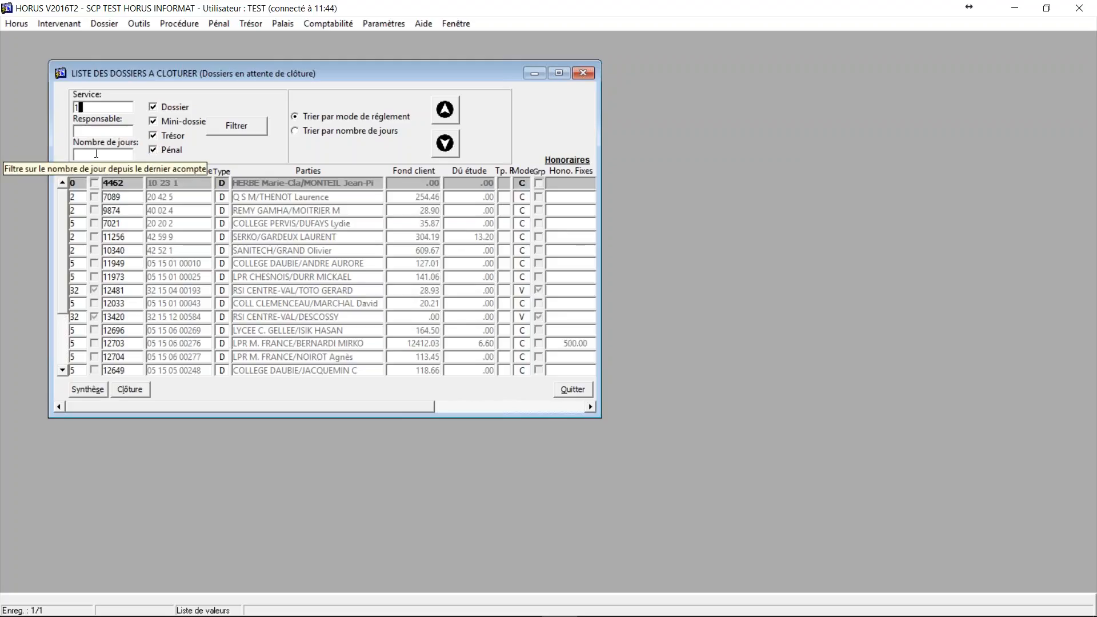
click(236, 128)
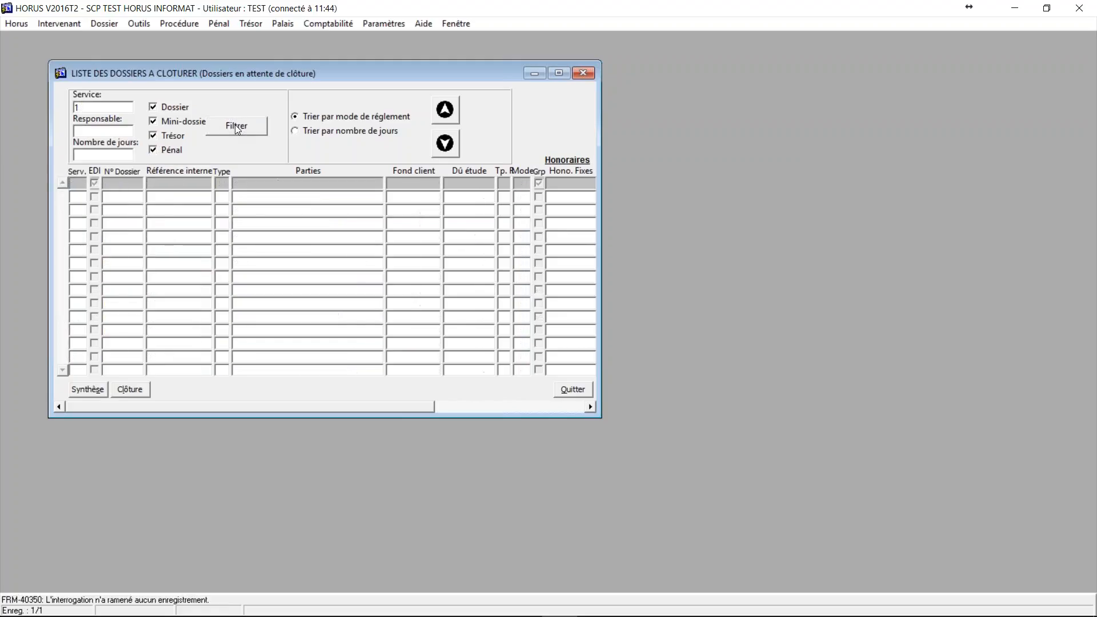
key(BackSpace)
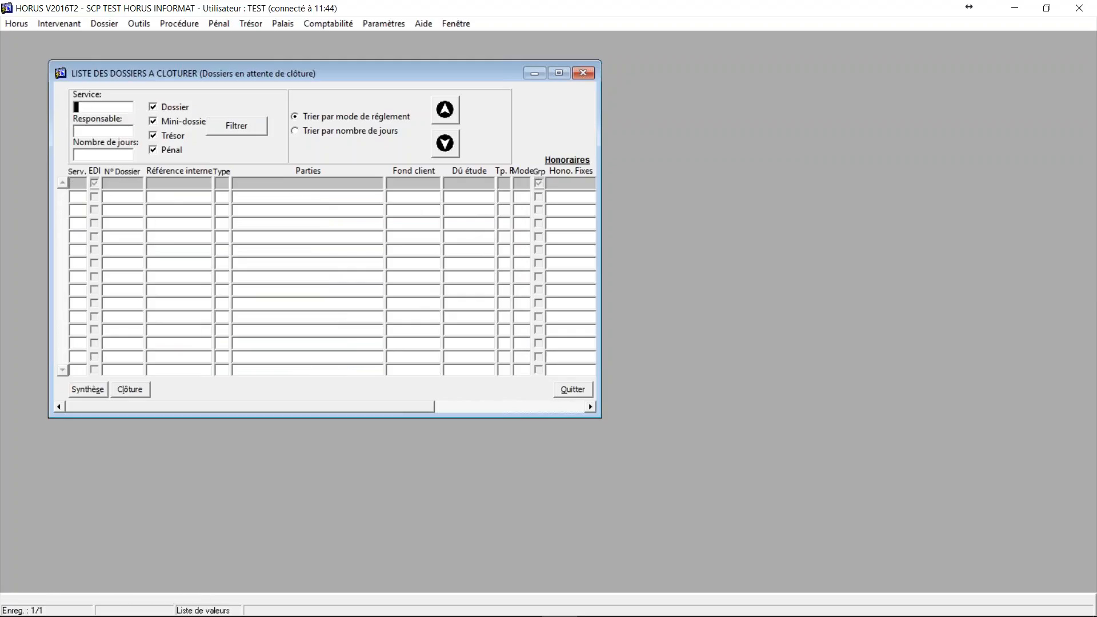
click(239, 132)
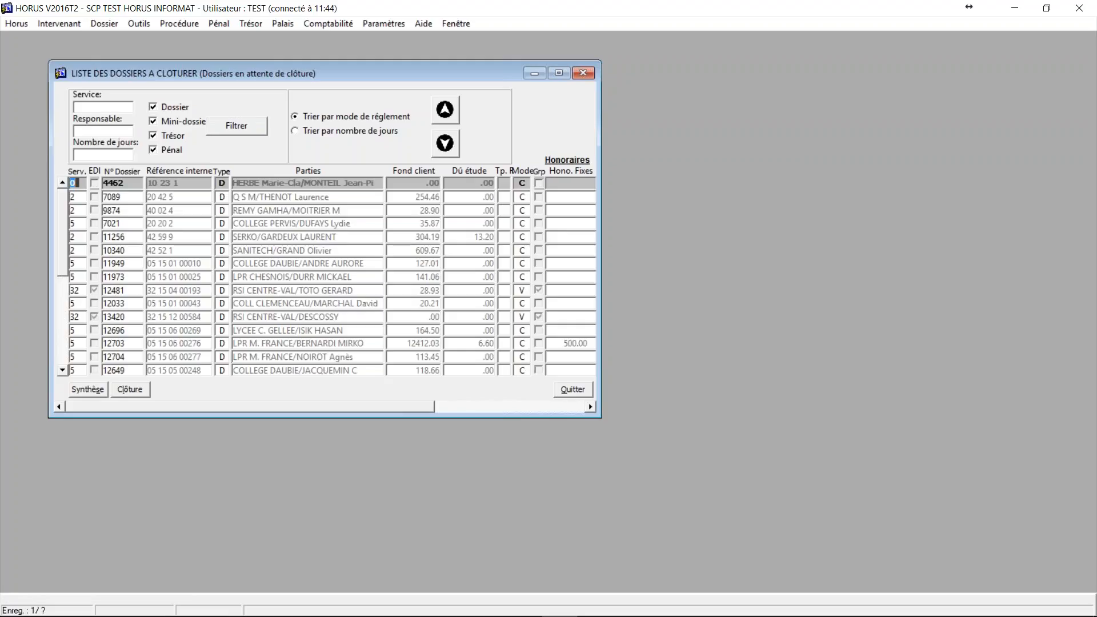
Step: Examine the files awaiting closure down to the last one, checking their client funds and amounts due
click(130, 250)
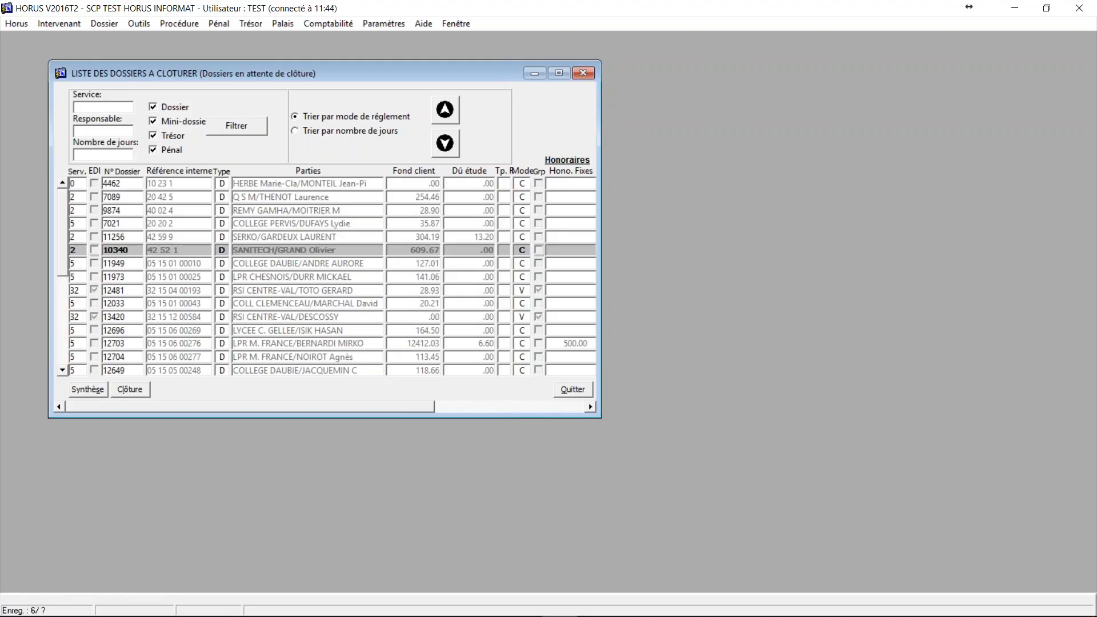
key(Down)
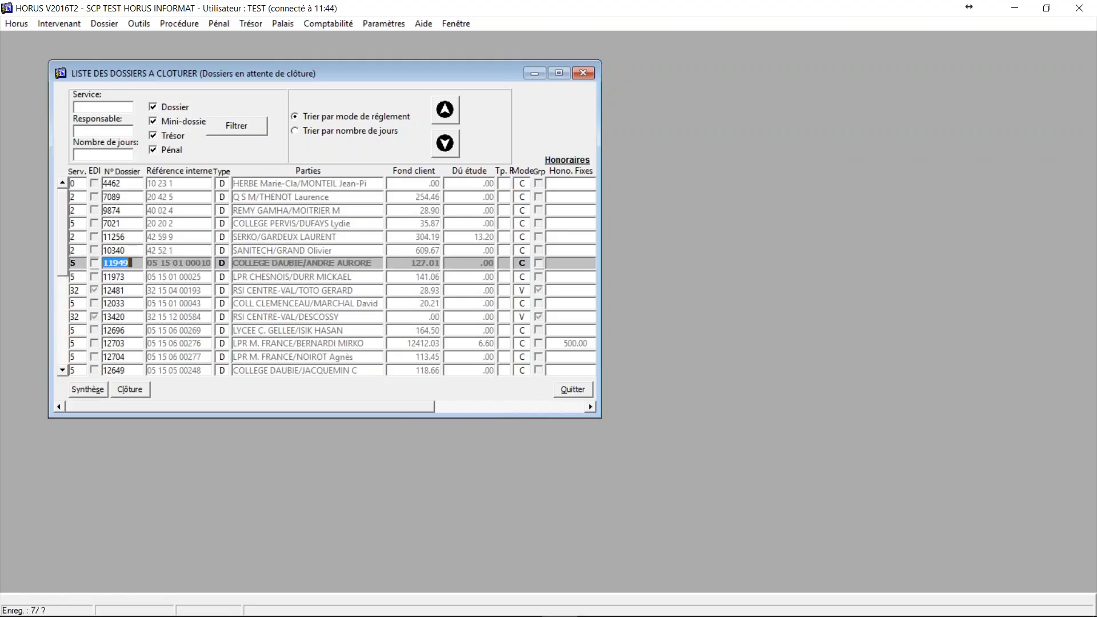
key(Down)
key(Down)
key(Down)
key(Down)
key(Down)
key(Down)
key(Down)
key(Down)
key(Down)
key(Down)
key(Down)
key(Down)
key(Down)
key(Down)
key(Down)
key(Return)
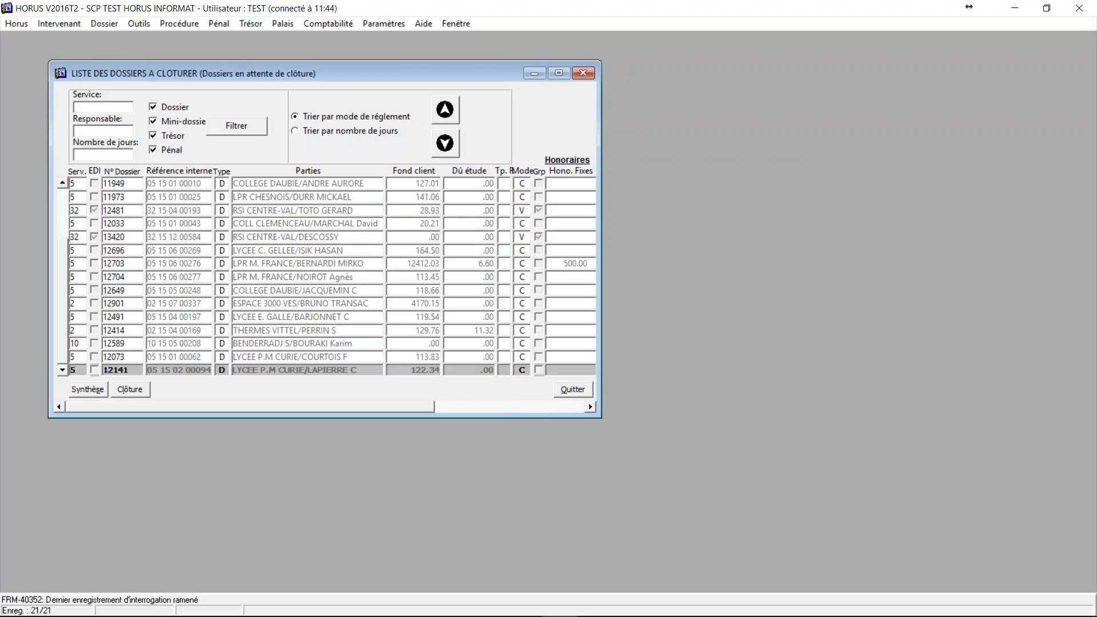
Step: View the synthesis history of the ESPACE 3000 / BRUNO TRANSACTION file and return to the closure list
click(131, 303)
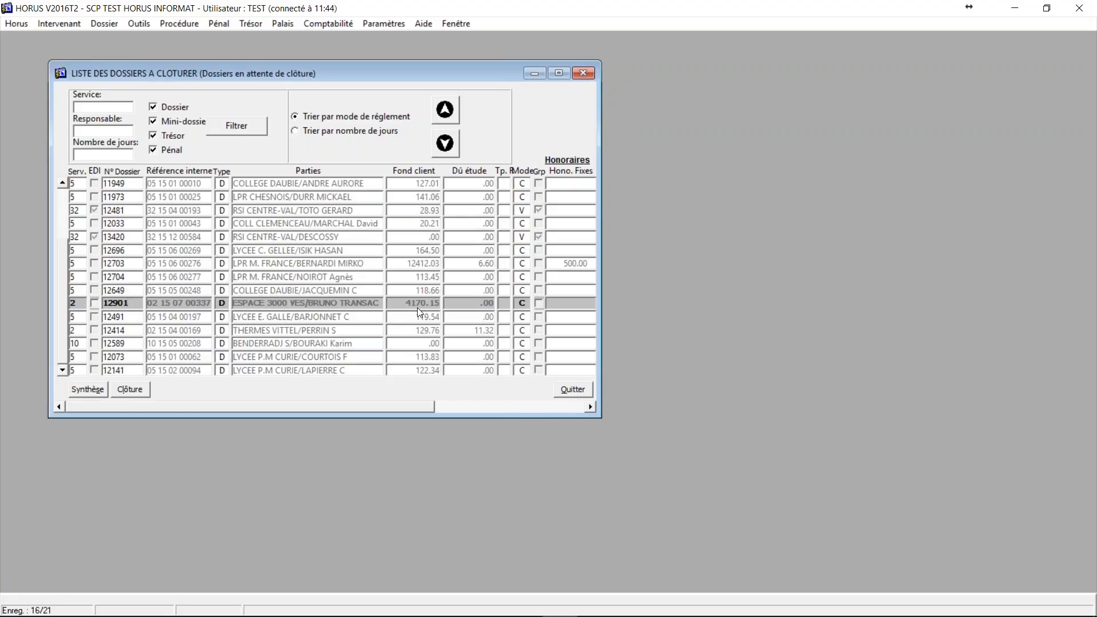
click(87, 389)
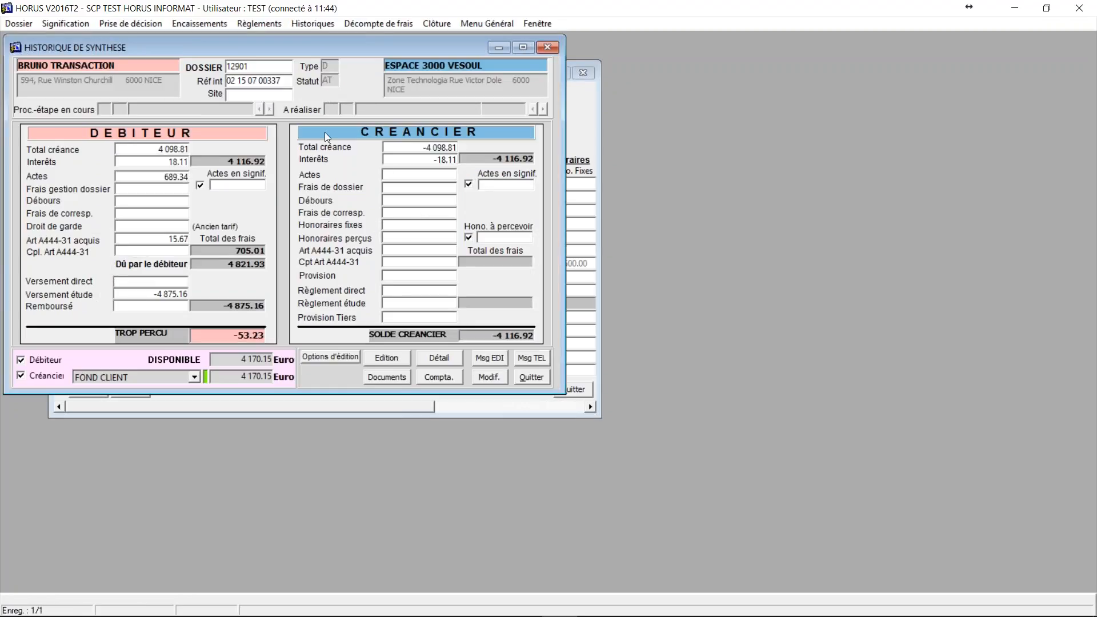
click(533, 378)
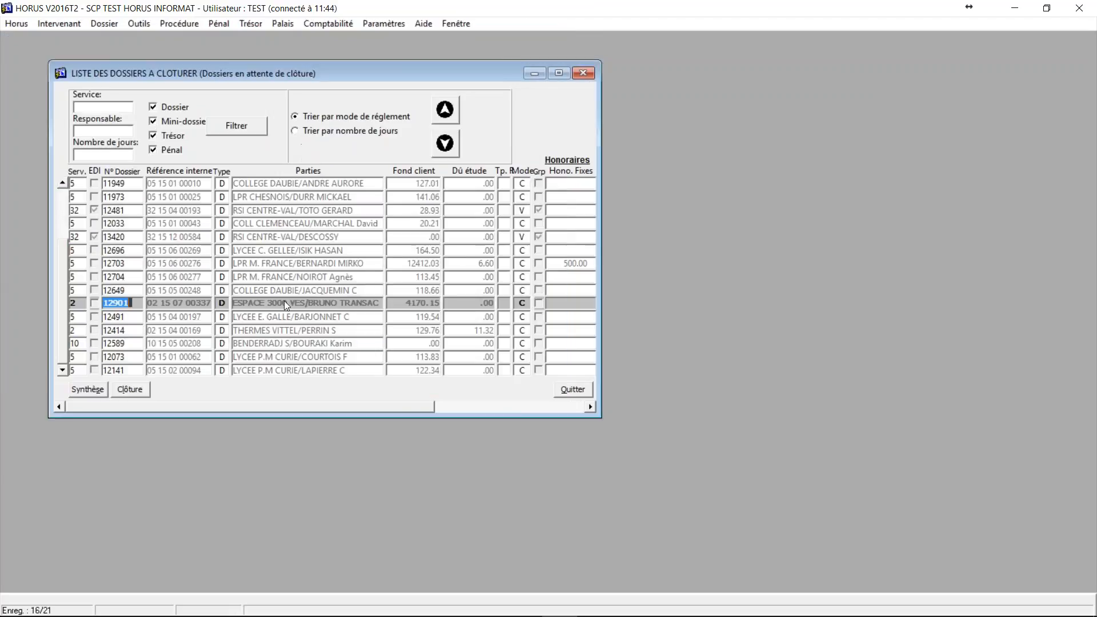
Step: View the closure details of the ESPACE 3000 / BRUNO TRANSACTION file, and leave them without validating
click(140, 388)
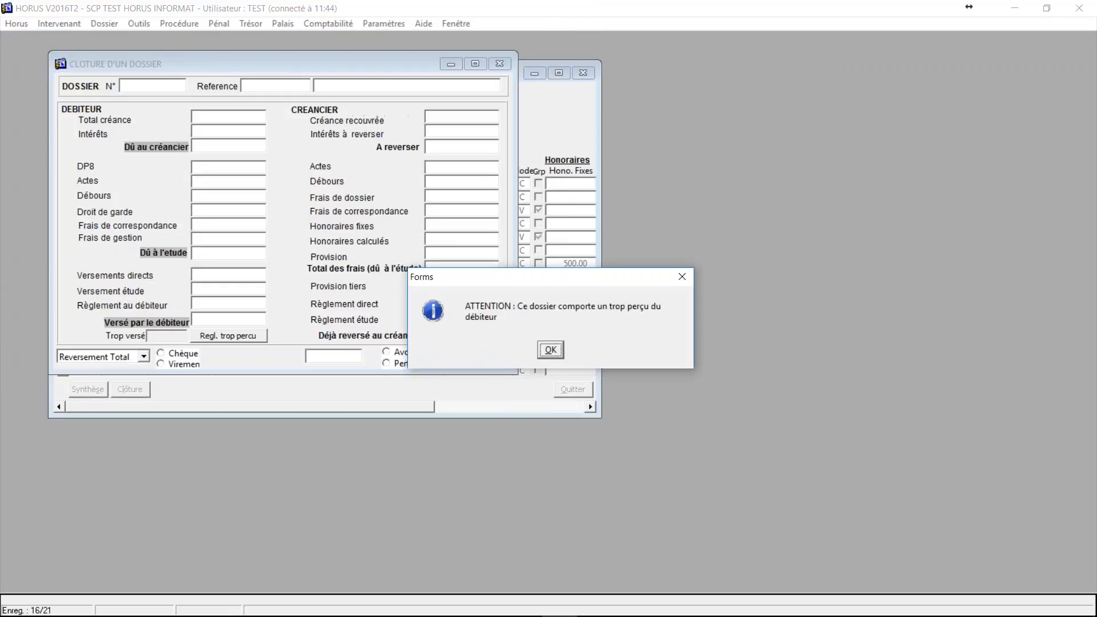
click(560, 353)
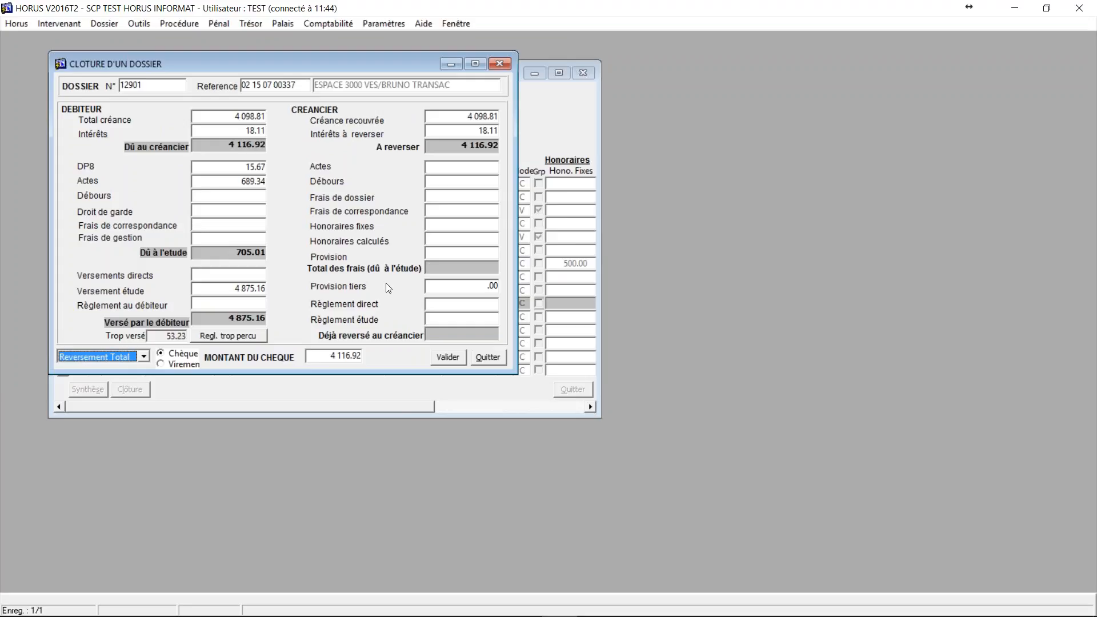
click(487, 358)
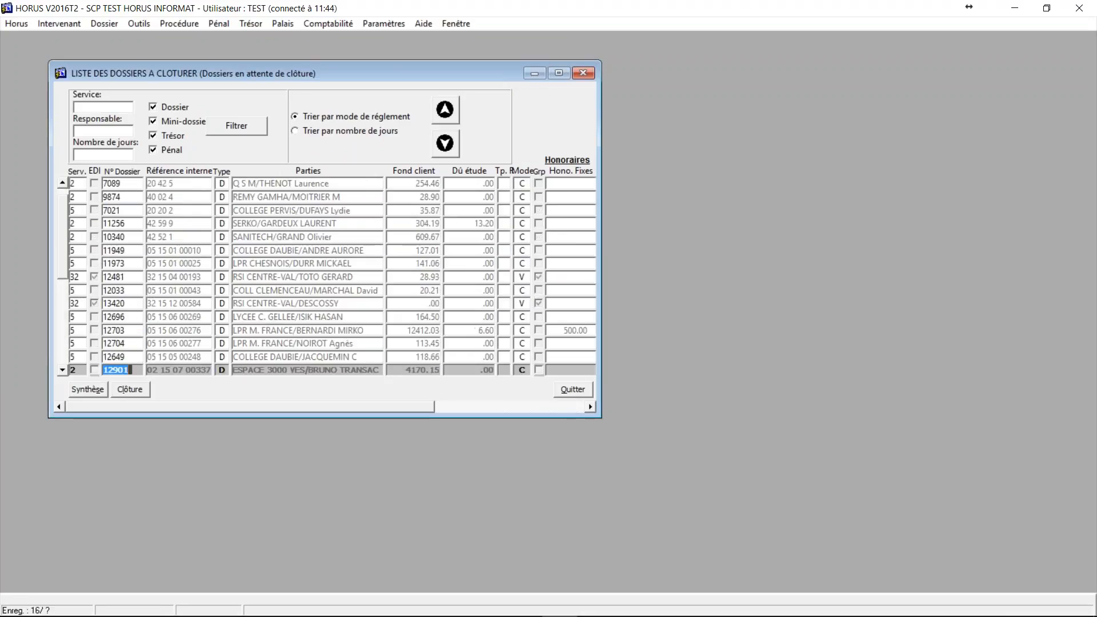
Step: Close the LYCEE C. GELLEE file with a total reversement by cheque of 164.50 and deferred edition
click(131, 317)
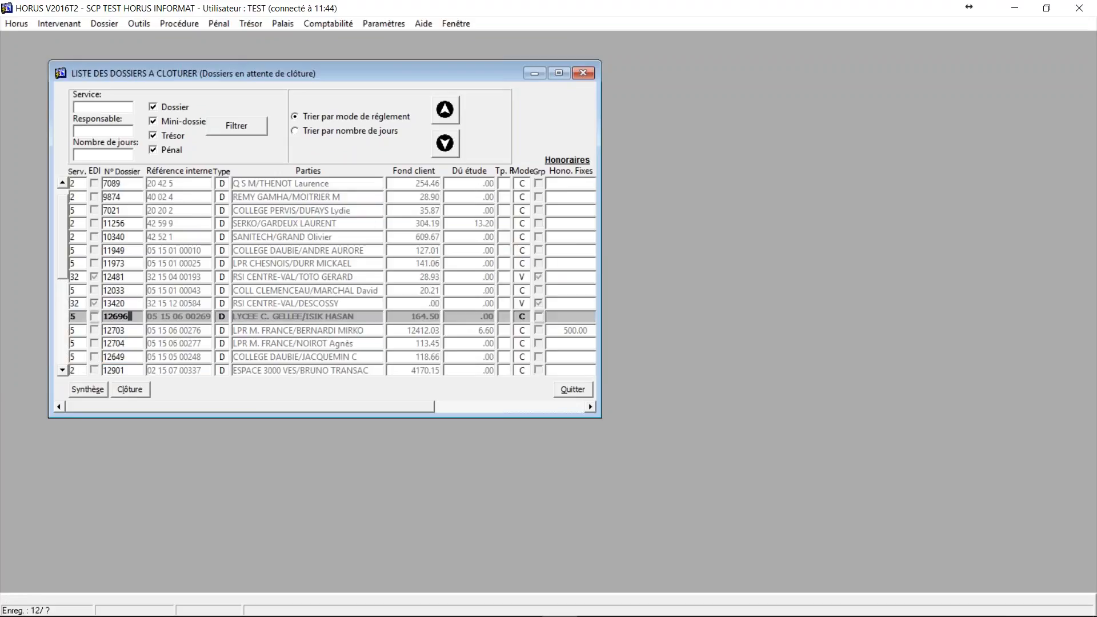
click(131, 396)
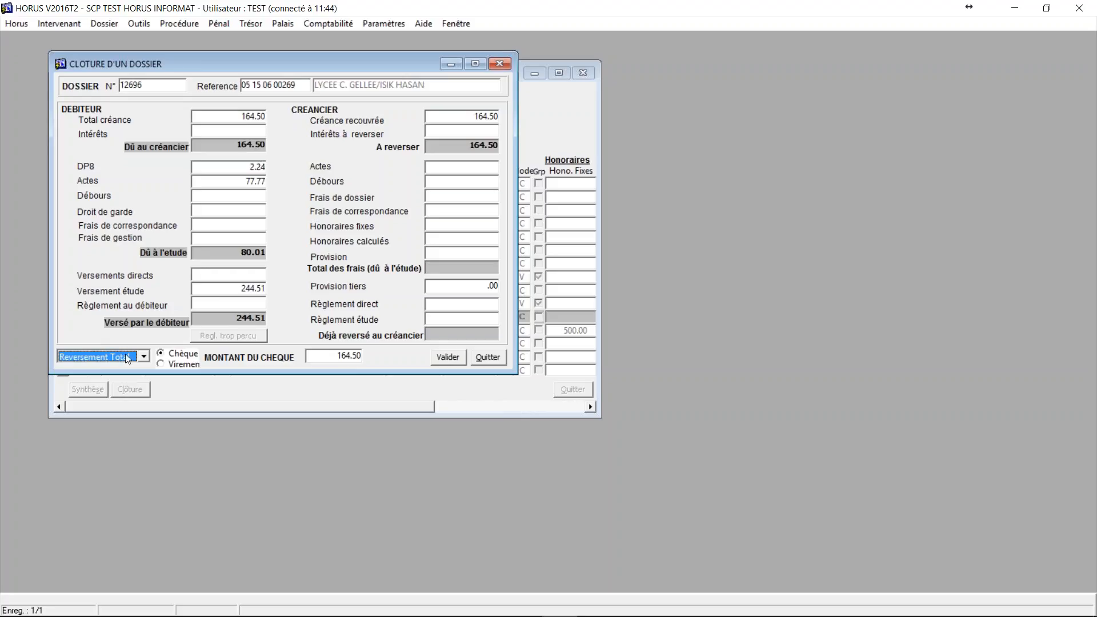
click(456, 361)
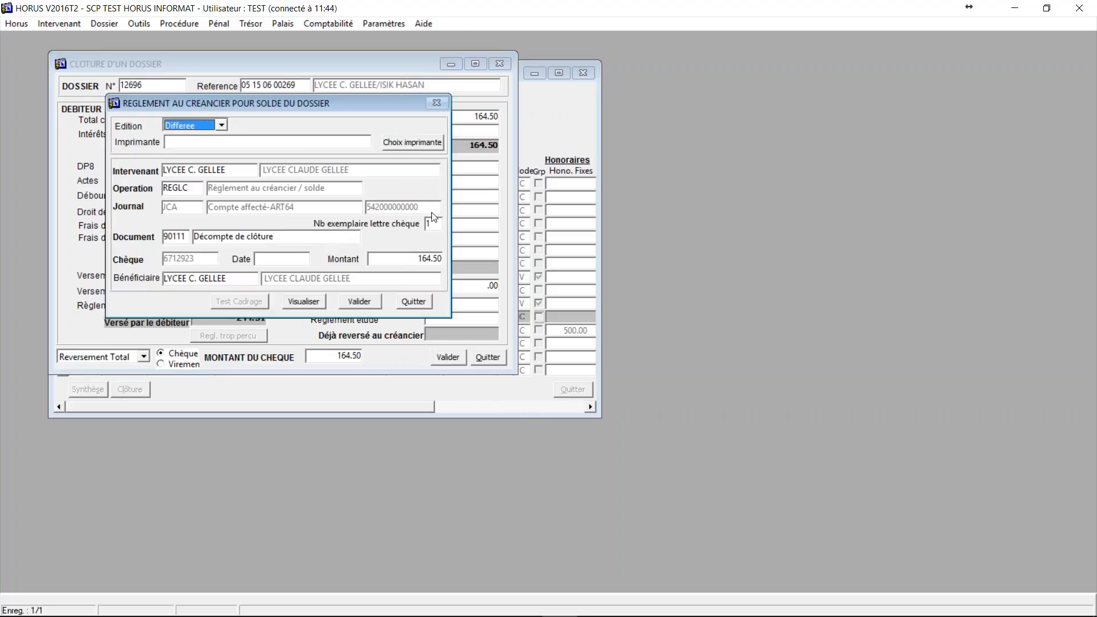
click(364, 301)
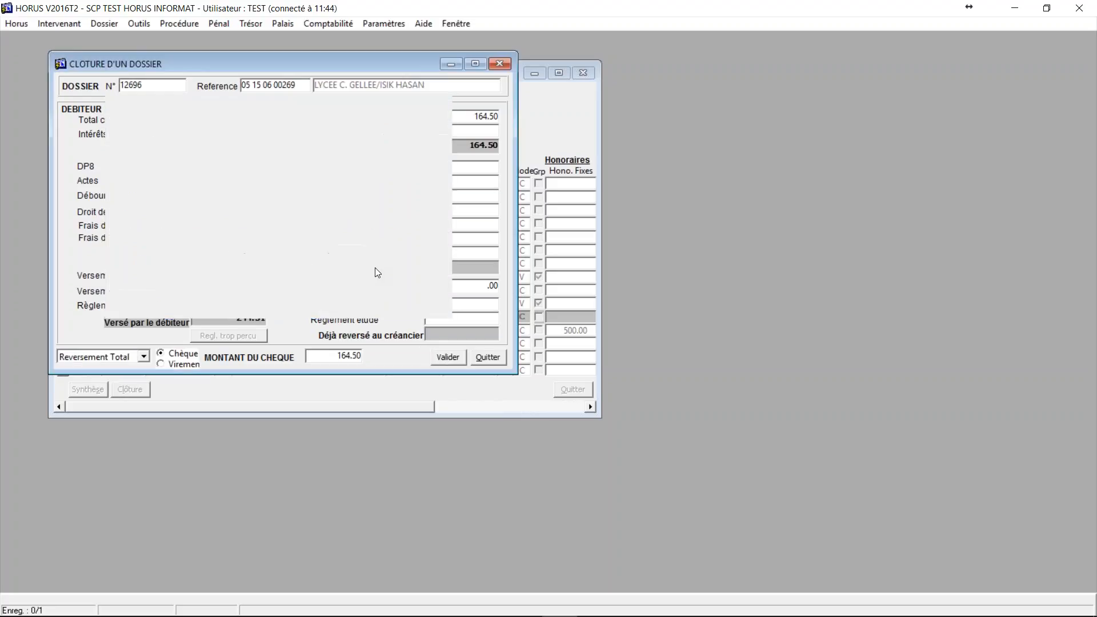
click(461, 290)
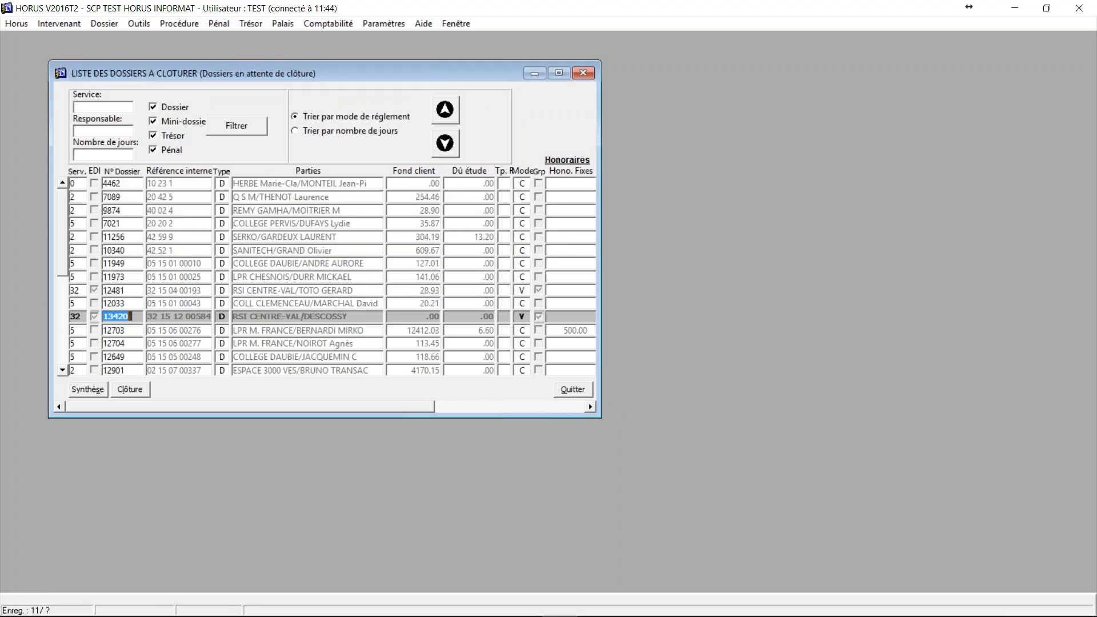
Step: Examine the remaining files awaiting closure from the first to the last, looking for one to close without reversement
click(124, 209)
key(Up)
key(Up)
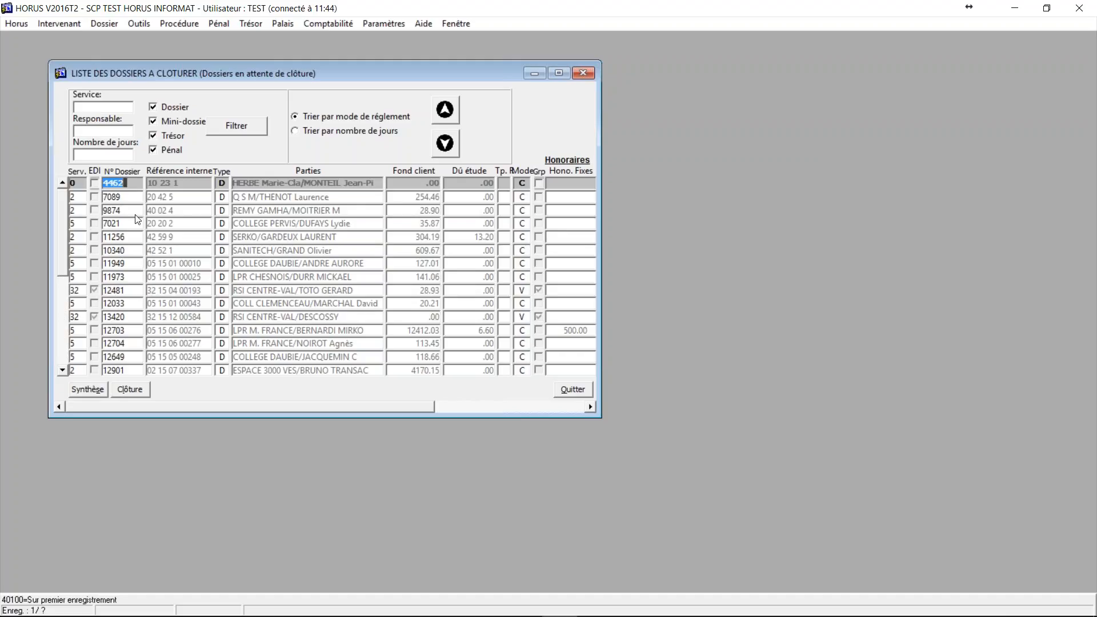
click(137, 220)
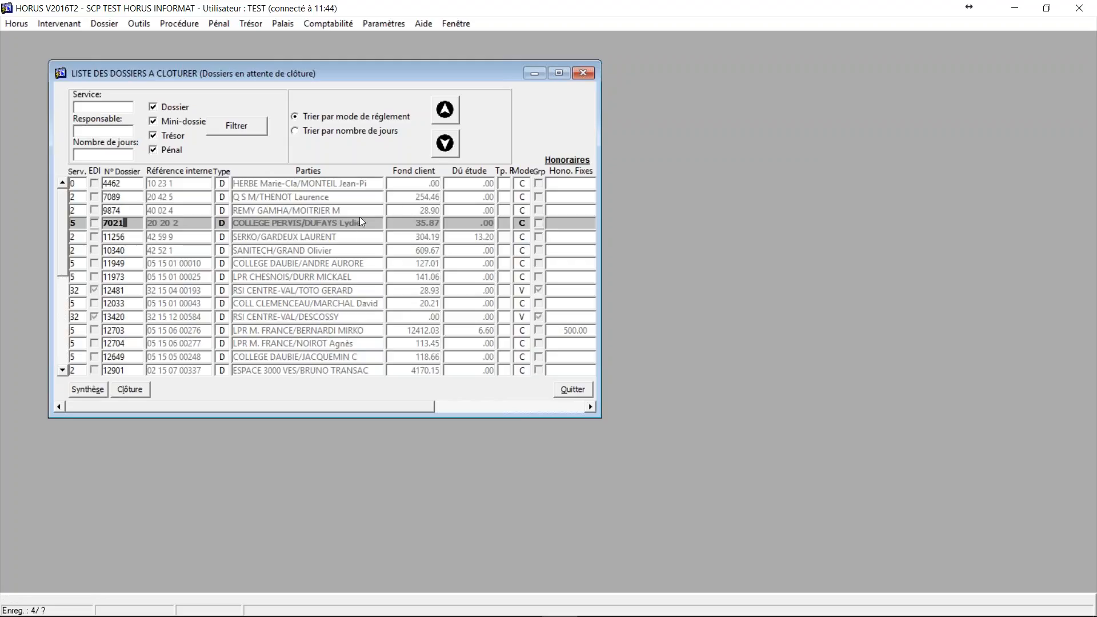
key(Down)
key(Down)
key(Down)
key(Down)
key(Down)
key(Down)
key(Down)
key(Down)
key(Down)
key(Down)
key(Down)
key(Down)
key(Down)
key(Down)
key(Down)
key(Down)
key(Down)
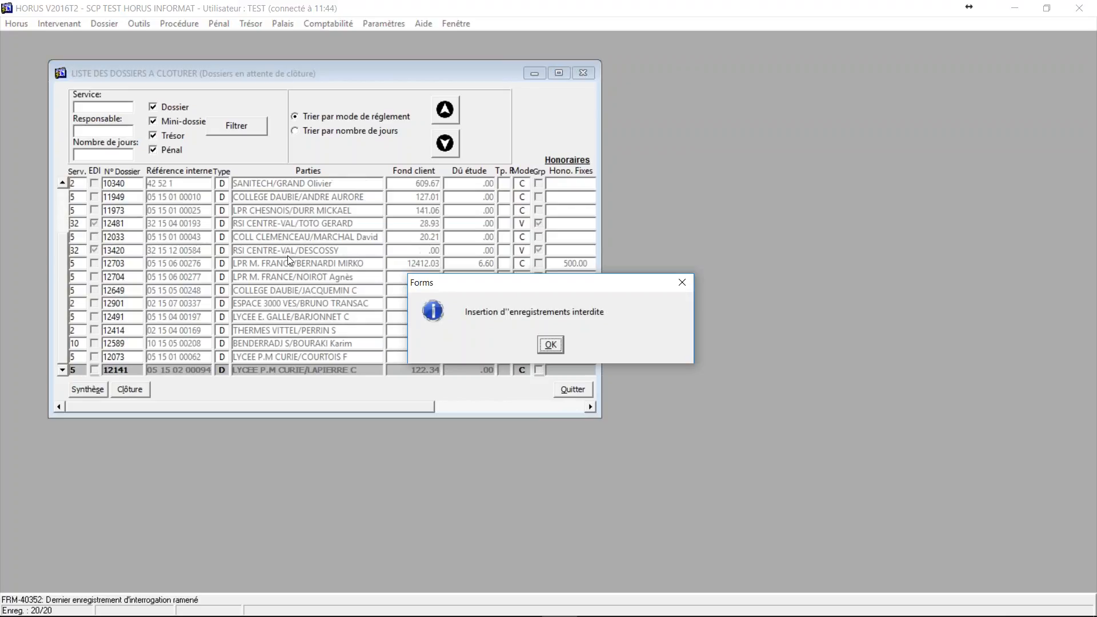
key(Return)
Step: Close the service 10 file that has no client funds, with the option Pas de reversement
key(Up)
key(Up)
key(Up)
key(Down)
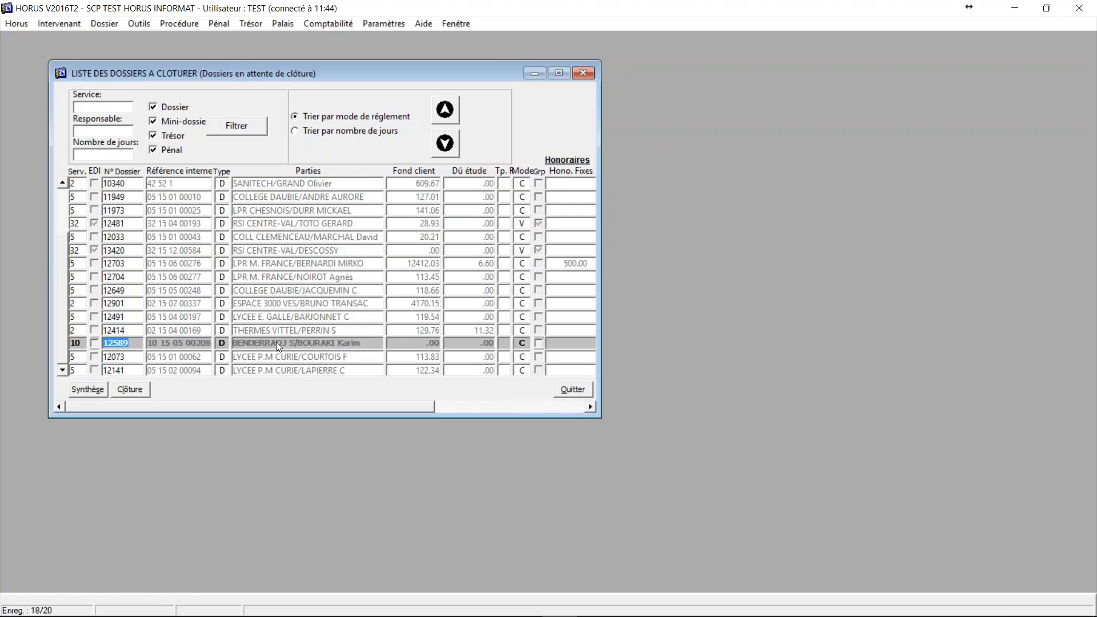
click(129, 392)
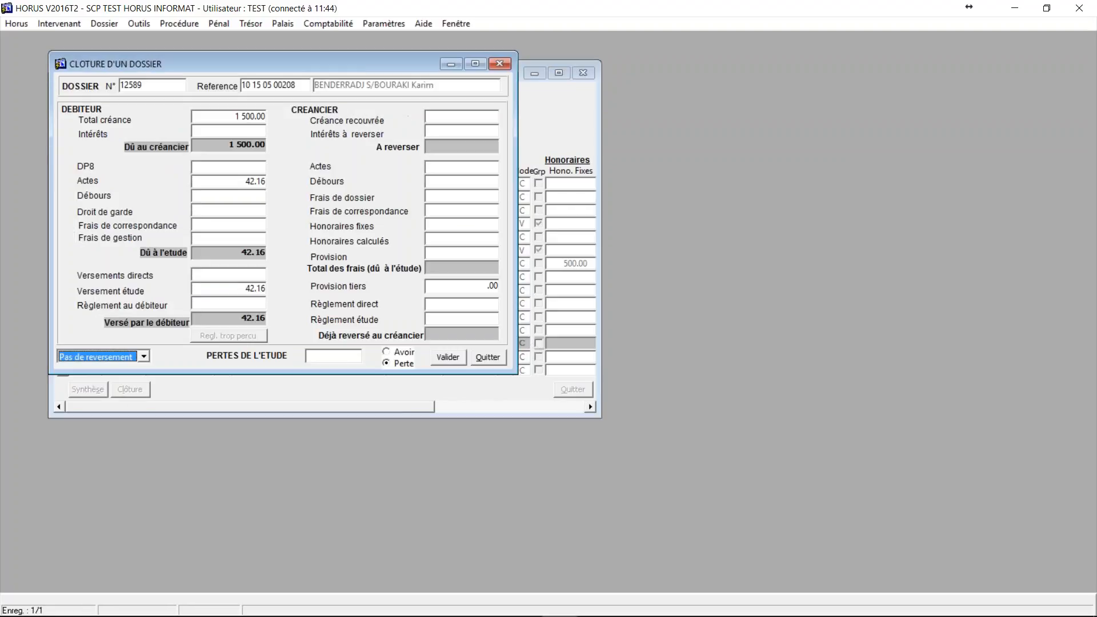
click(446, 357)
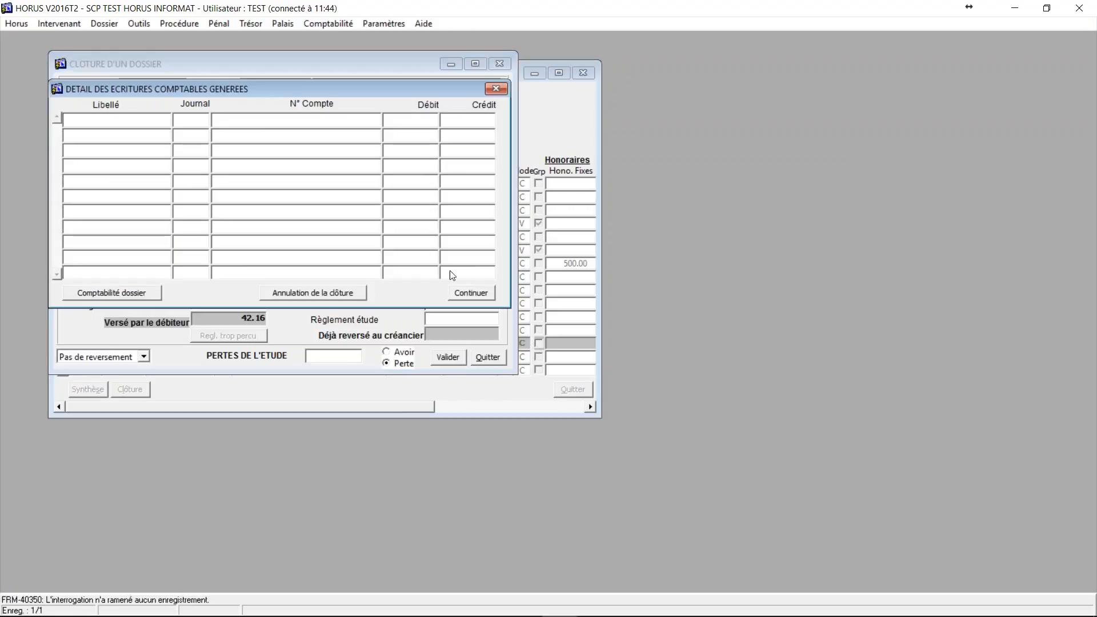
click(456, 294)
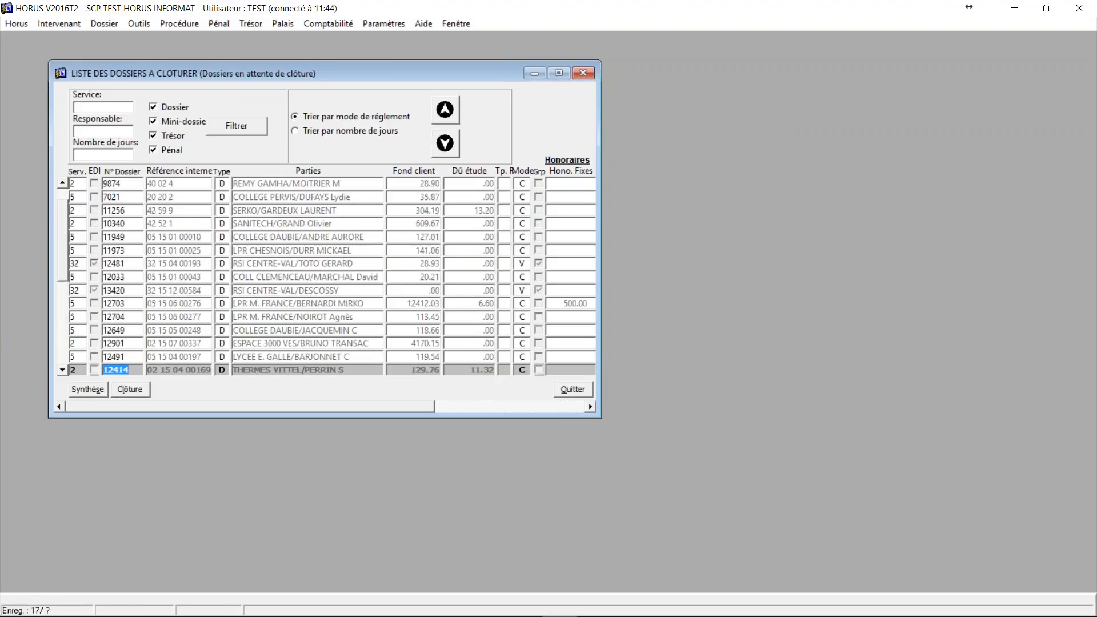
Step: Close the COLLEGE PERVIS file with a total reversement by cheque of 35.87 and deferred edition
click(124, 236)
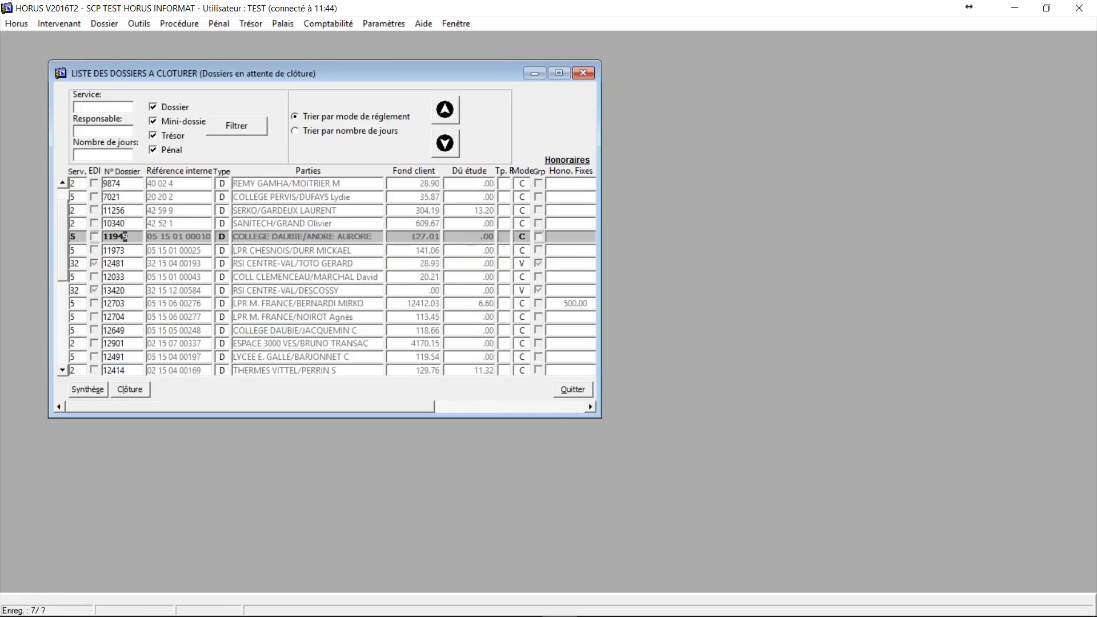
key(Up)
key(Up)
key(Up)
key(Up)
key(Up)
key(Up)
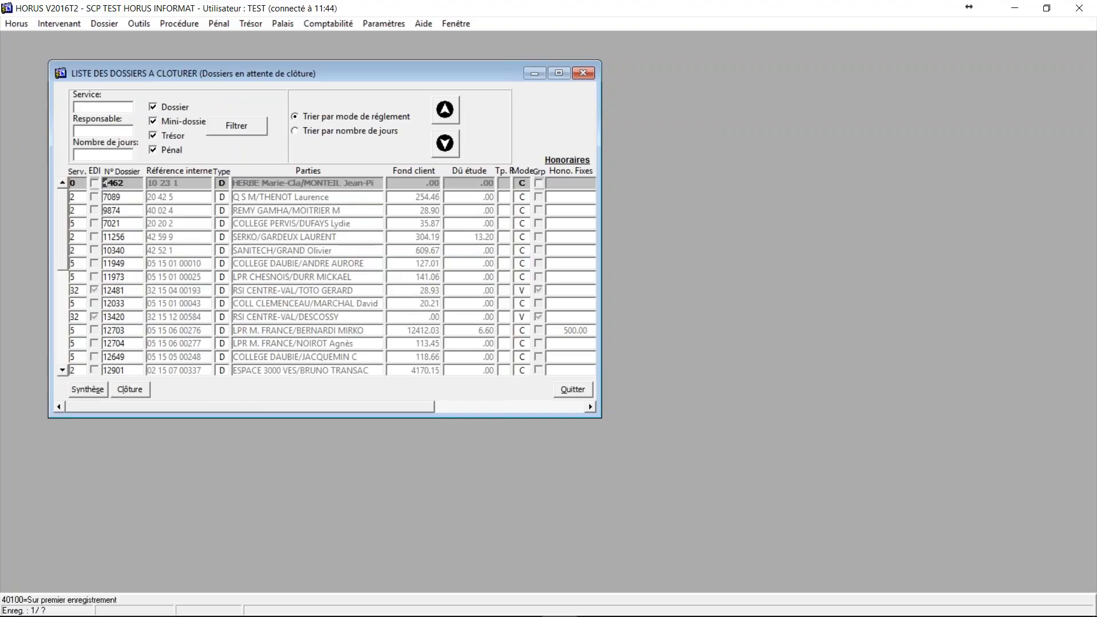
key(Down)
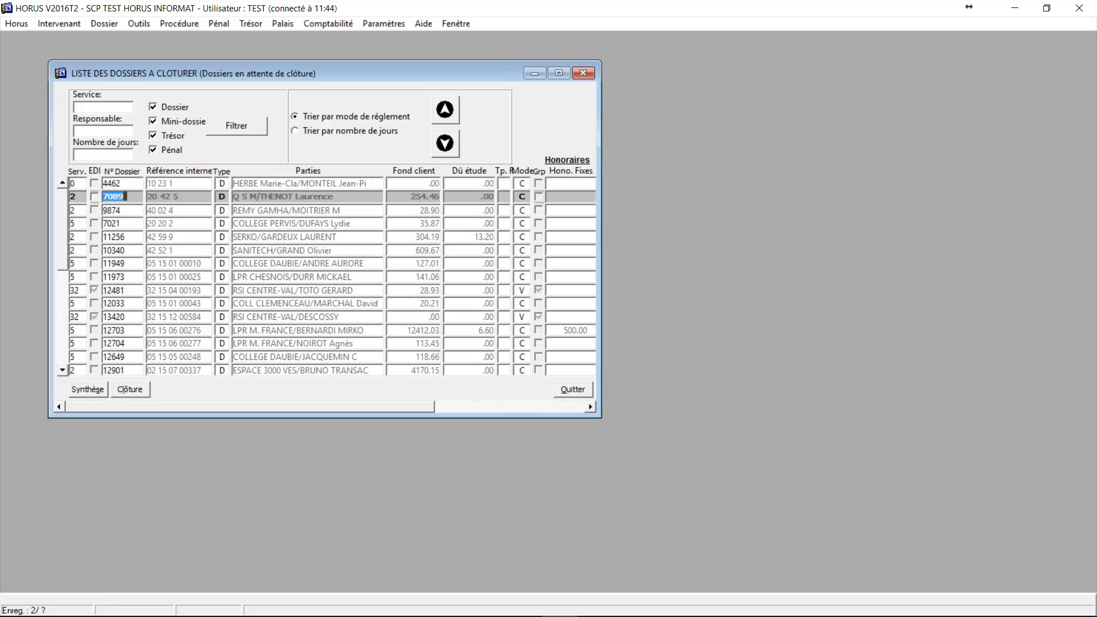
key(Down)
key(Down)
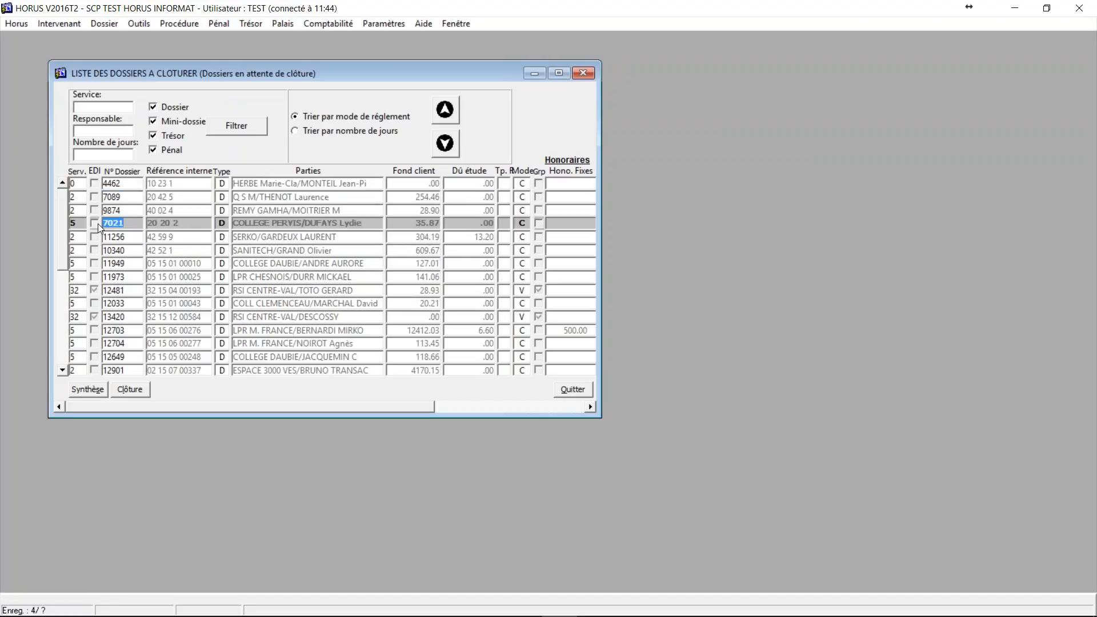
click(129, 391)
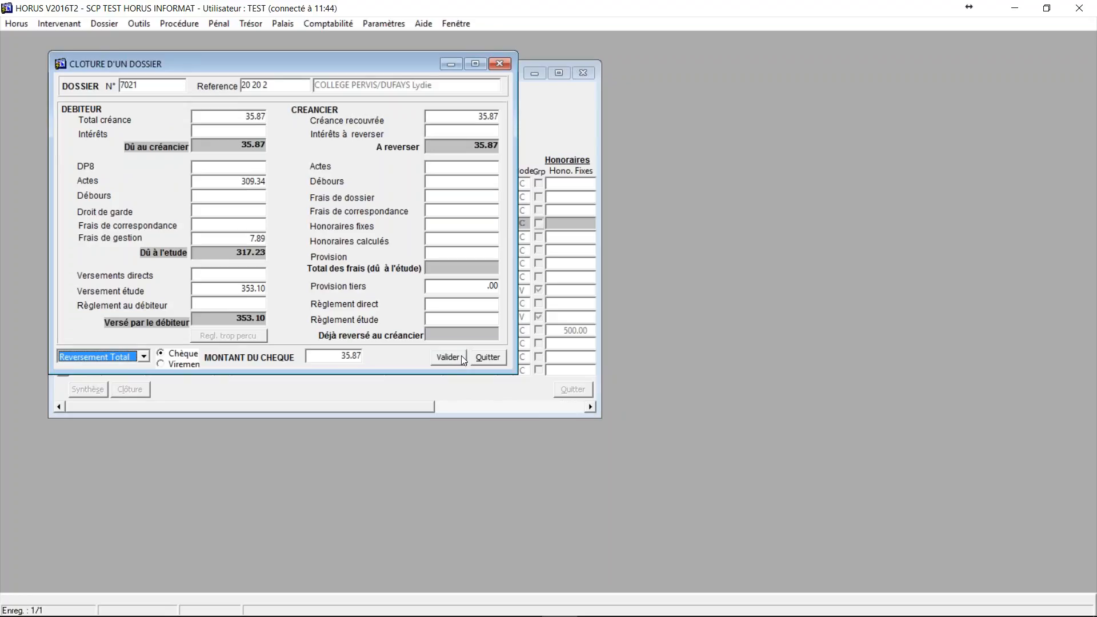
click(448, 357)
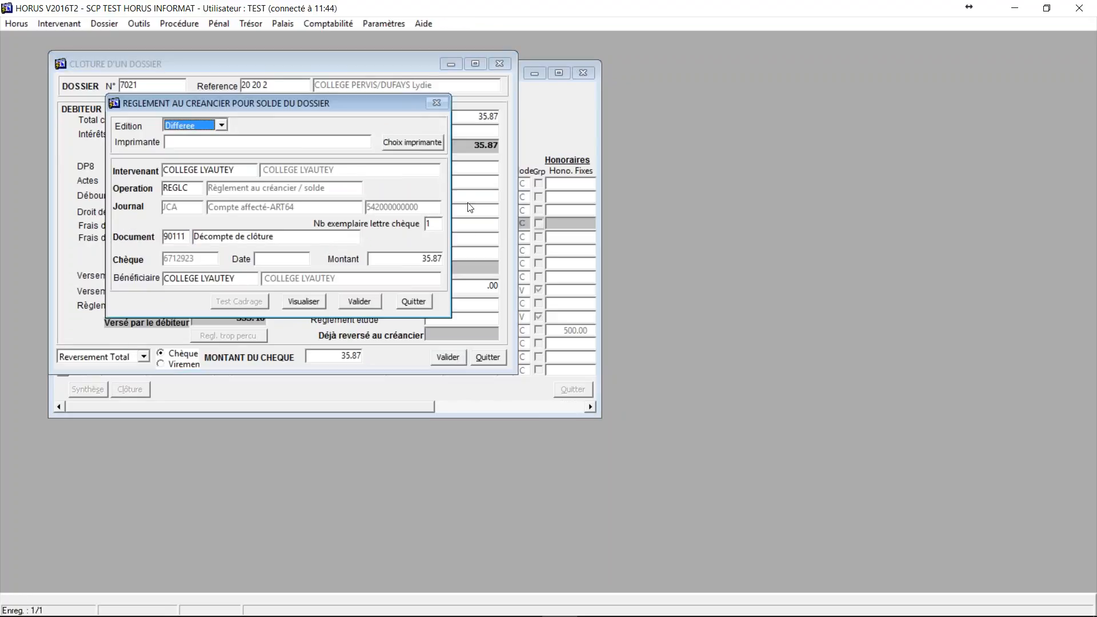
click(351, 303)
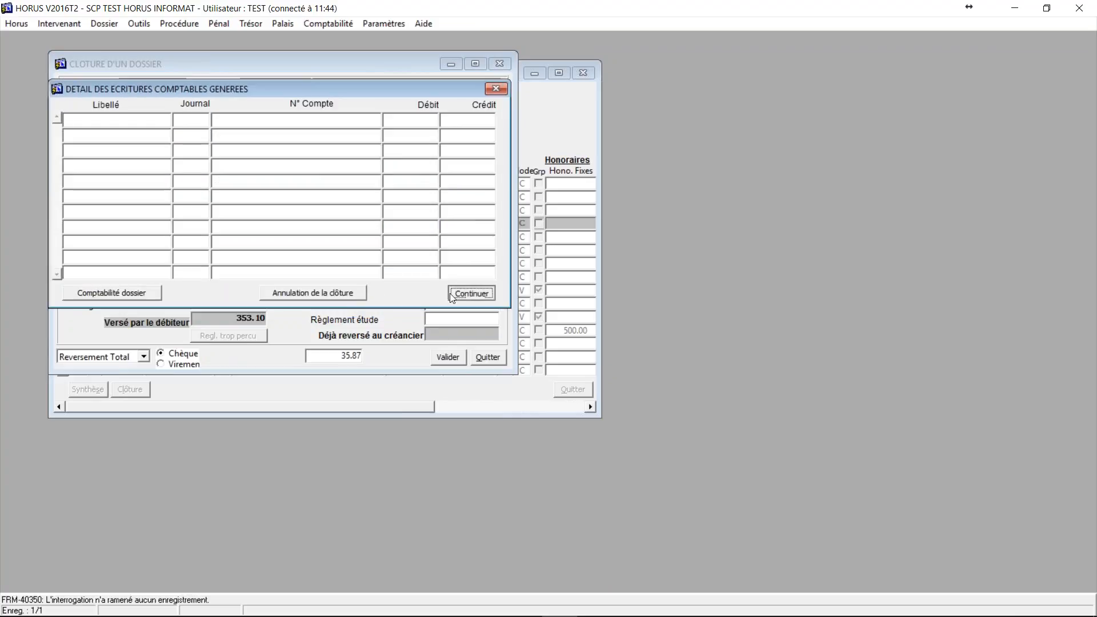
click(471, 293)
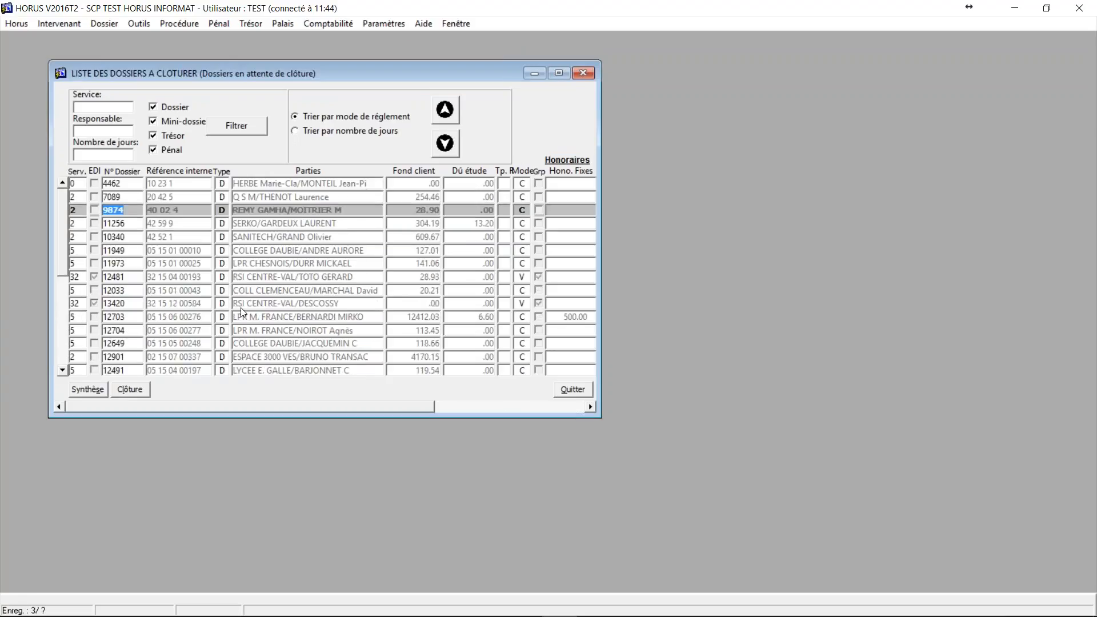
Step: Check the rest of the closure list down to its last file, reviewing client funds and payment modes
key(Down)
key(Down)
key(Down)
key(Down)
key(Down)
key(Down)
key(Down)
key(Down)
key(Down)
key(Down)
key(Down)
key(Down)
key(Down)
key(Down)
key(Down)
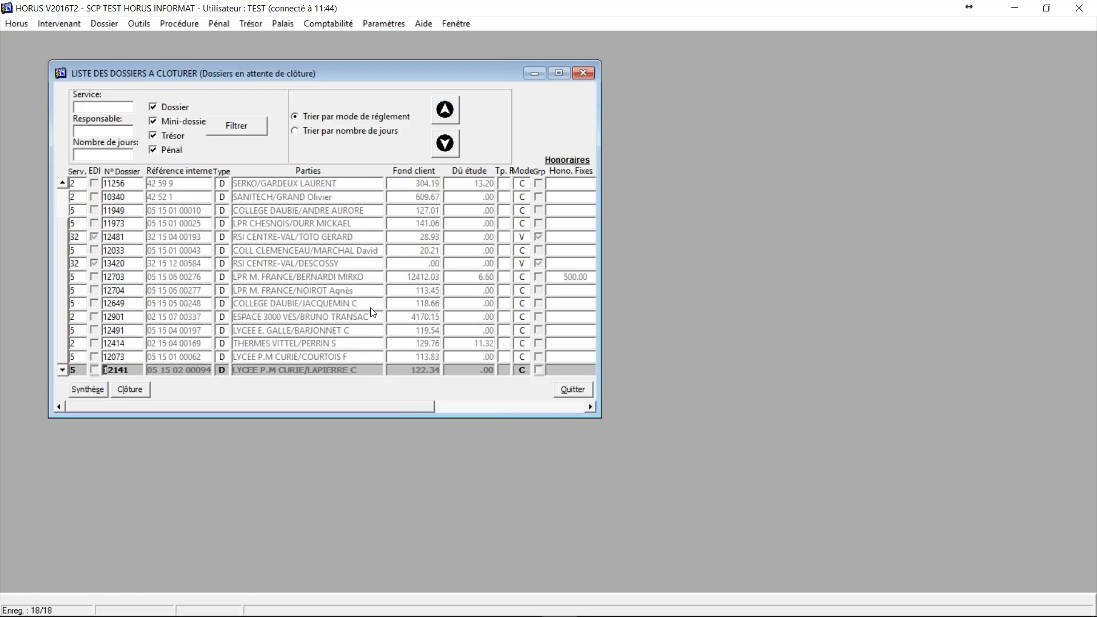
Step: Review the synthesis of the LPR M. FRANCE file with 500.00 fixed fees, including the details of its Versement étude payments
click(122, 276)
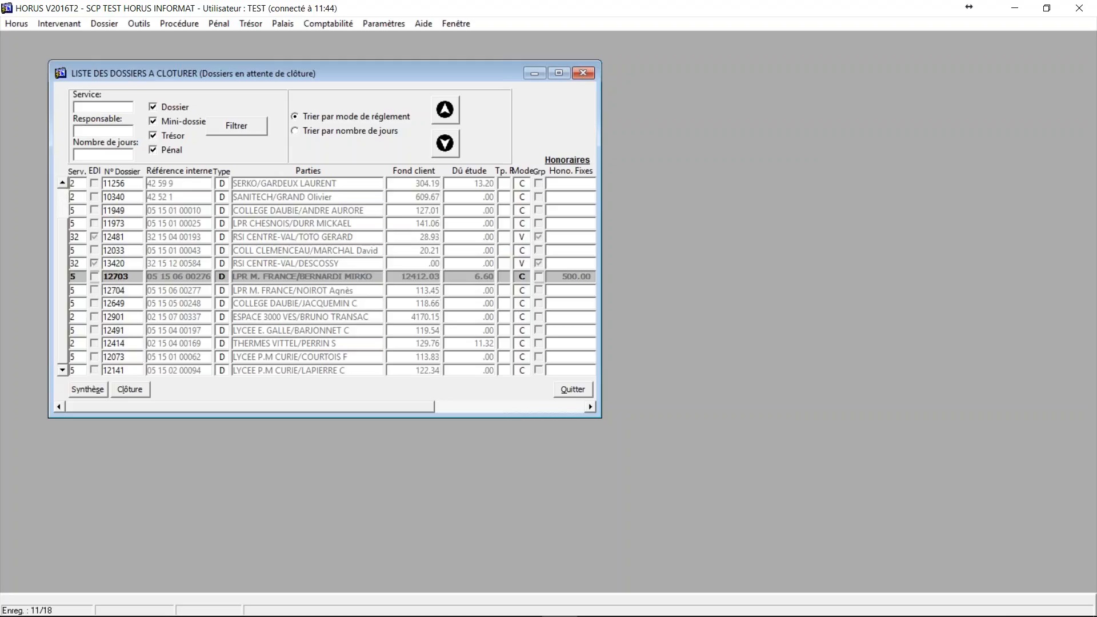
click(87, 391)
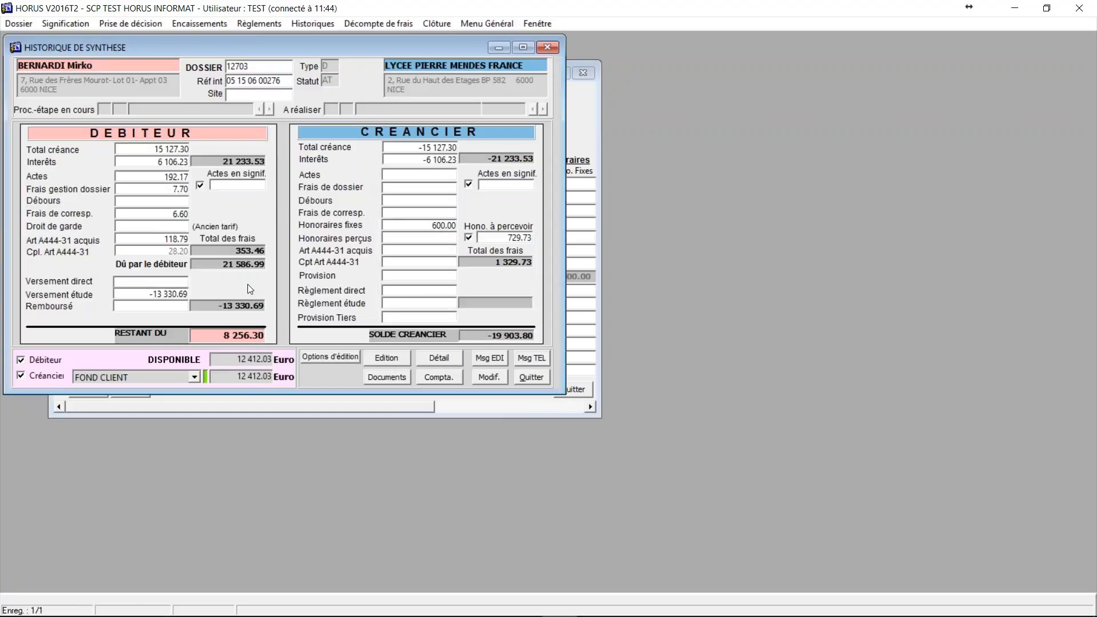
double_click(144, 293)
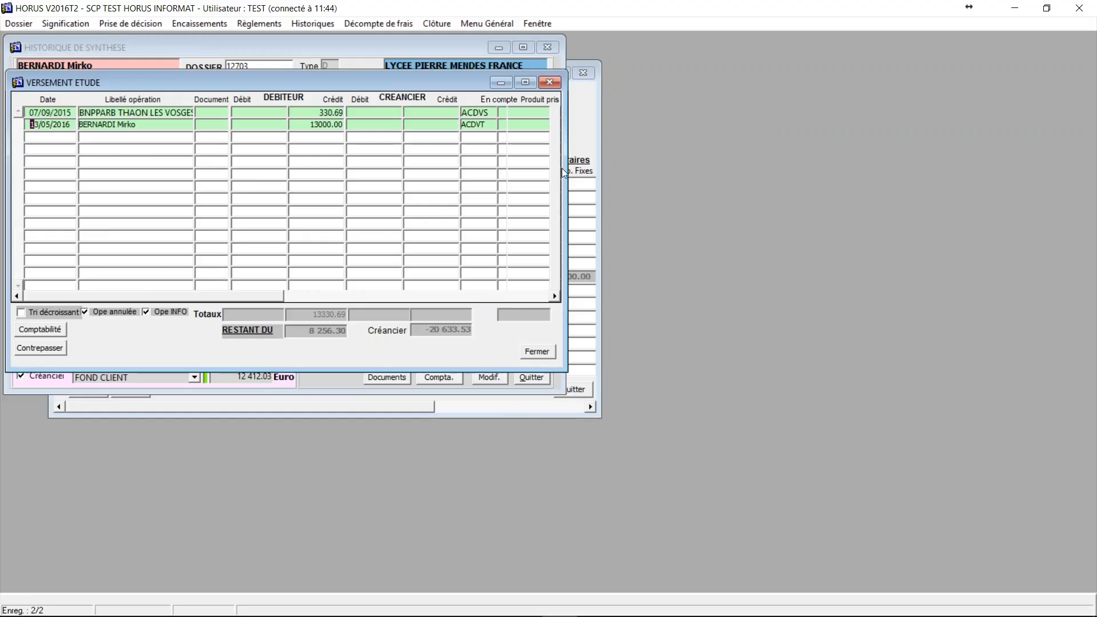
click(483, 112)
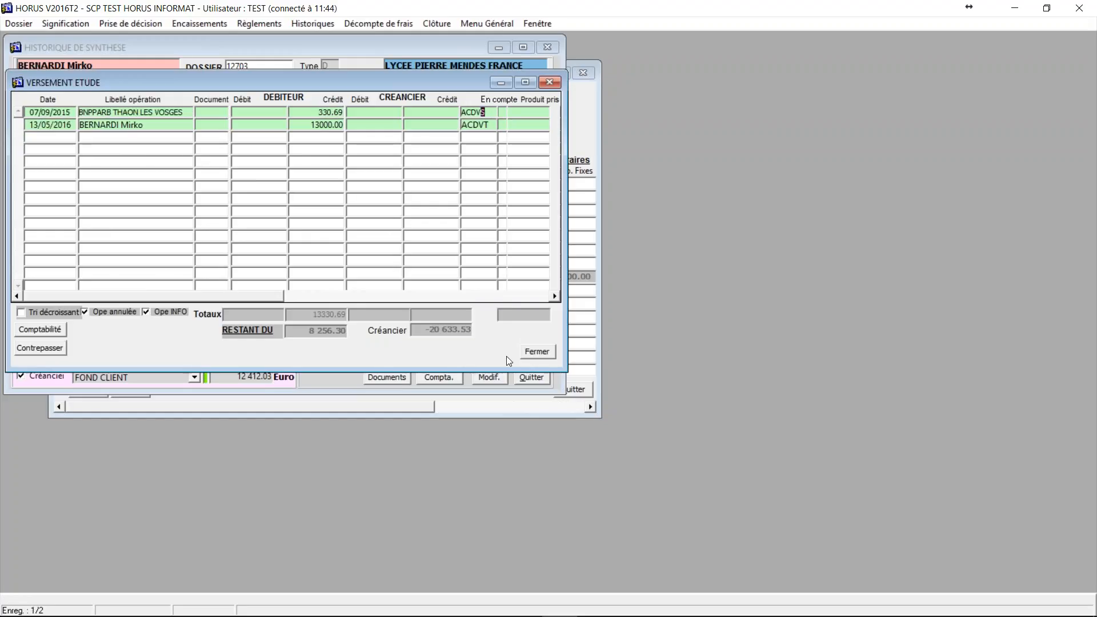
click(536, 352)
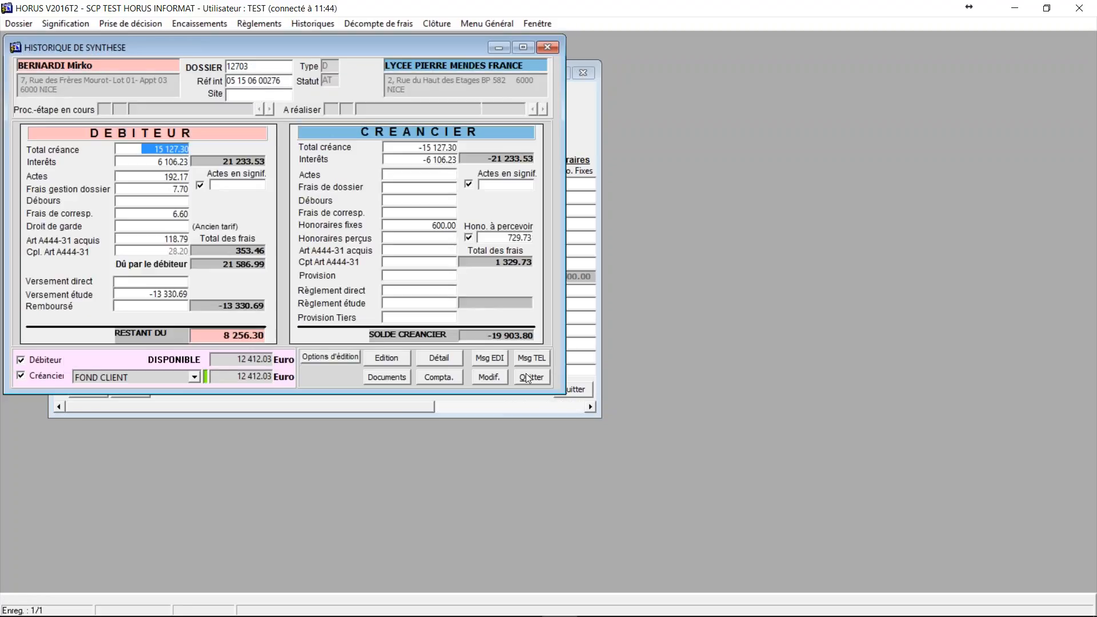
click(527, 377)
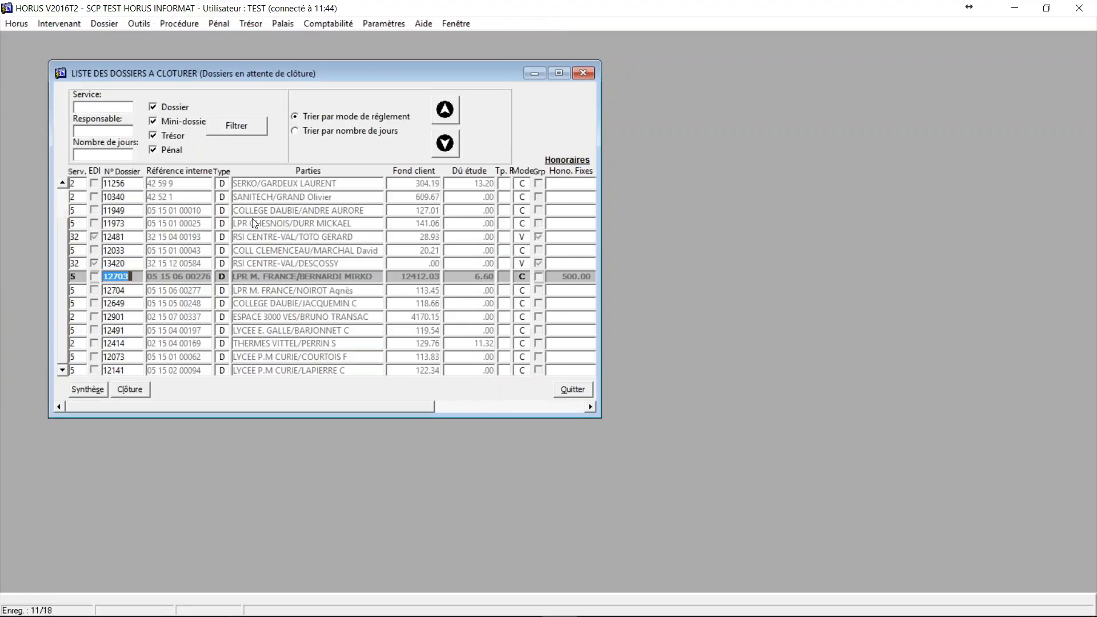
click(118, 290)
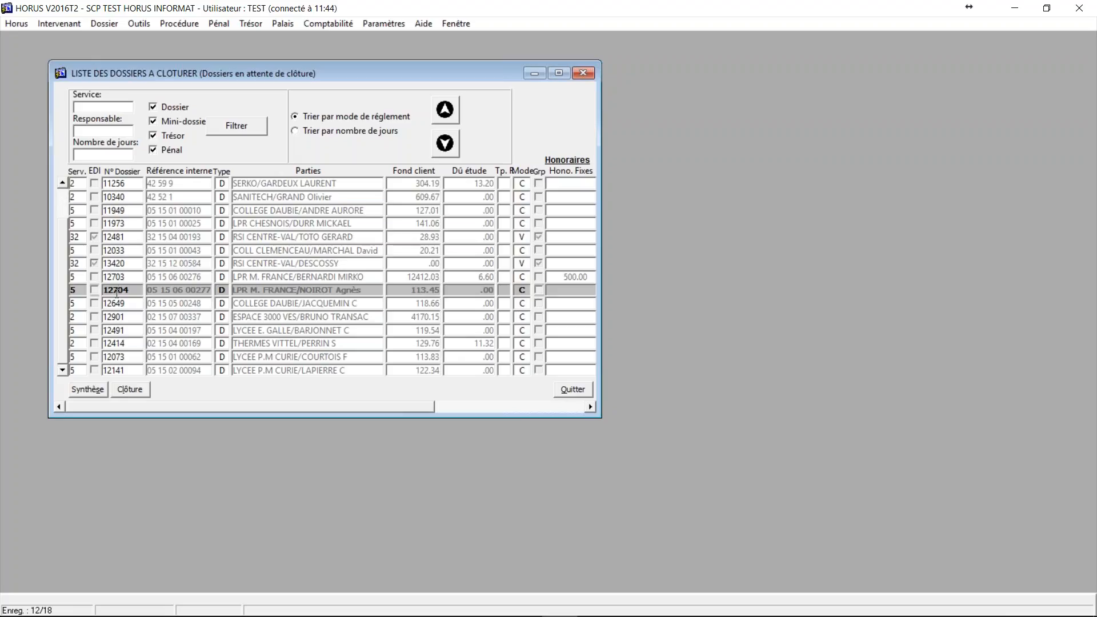
double_click(118, 291)
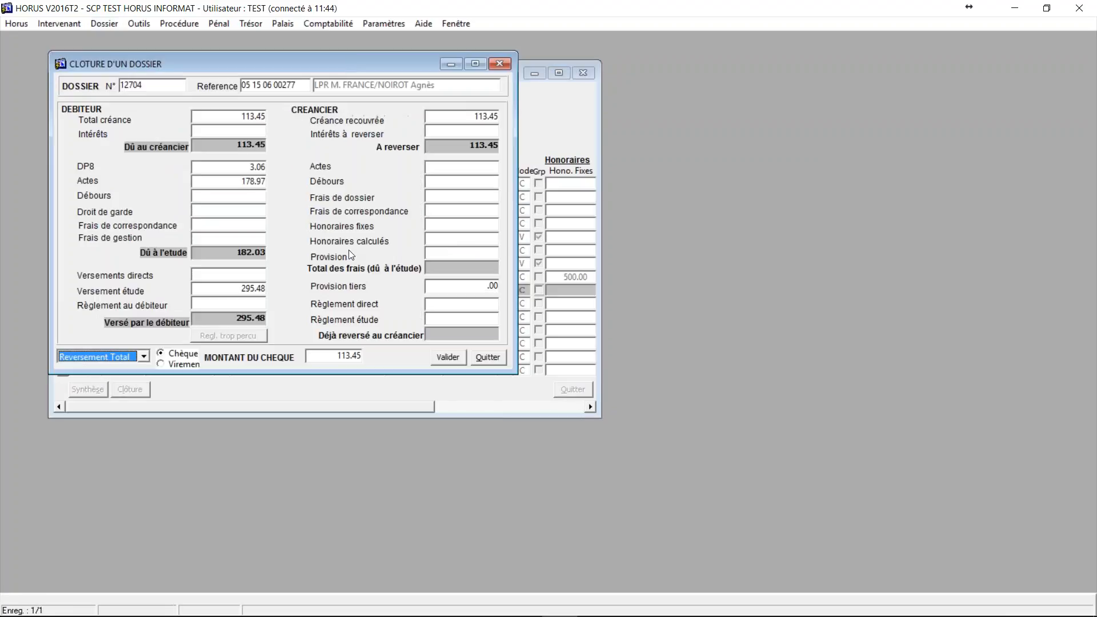
click(487, 357)
Step: From its synthesis, try the status En cours on the 113.45 LPR M. FRANCE file, restore Attente de clôture and return to the list
click(78, 392)
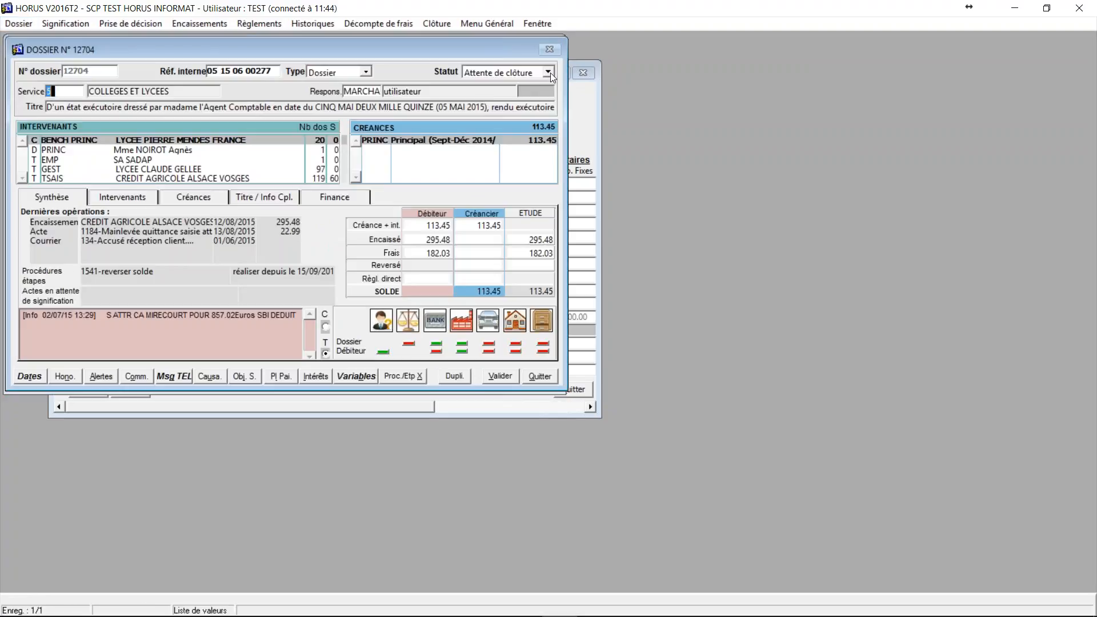
click(549, 72)
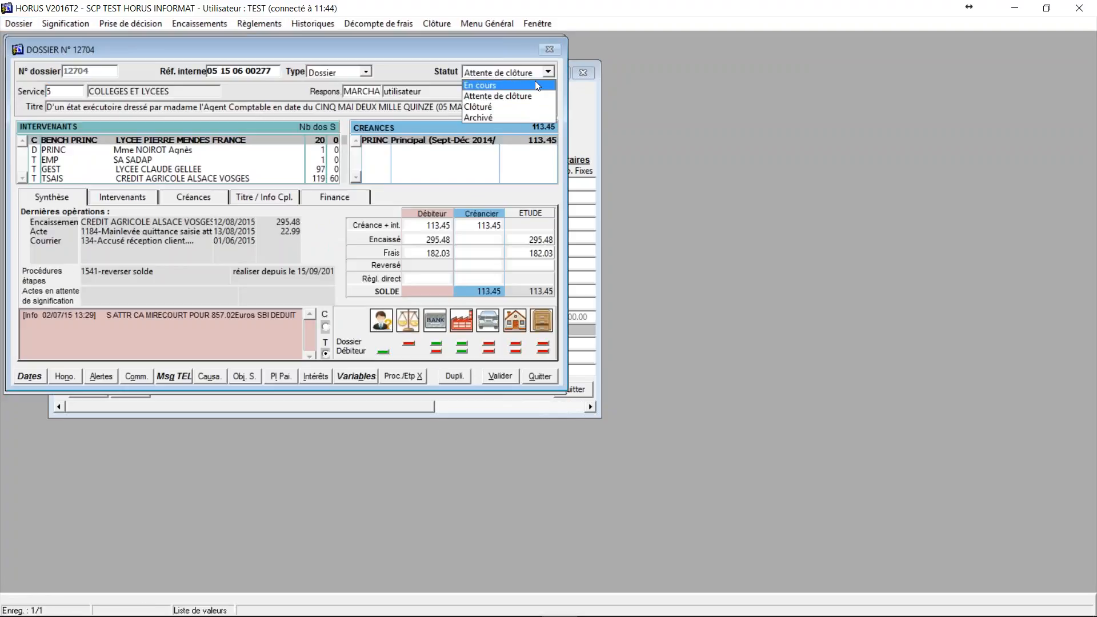
click(534, 81)
click(549, 71)
click(534, 94)
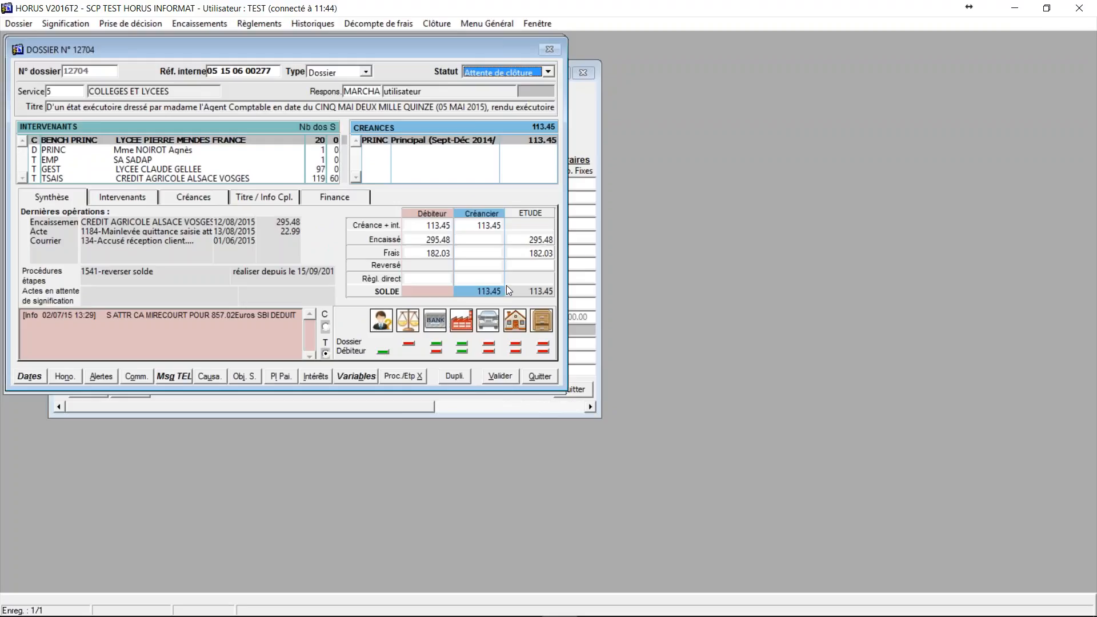
click(543, 383)
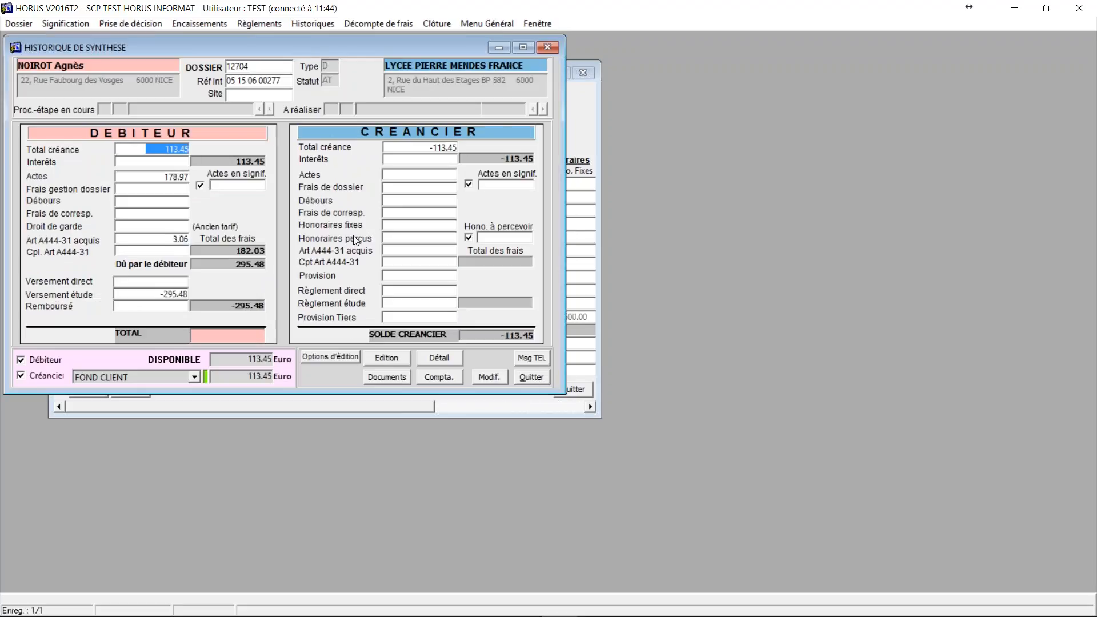
click(523, 382)
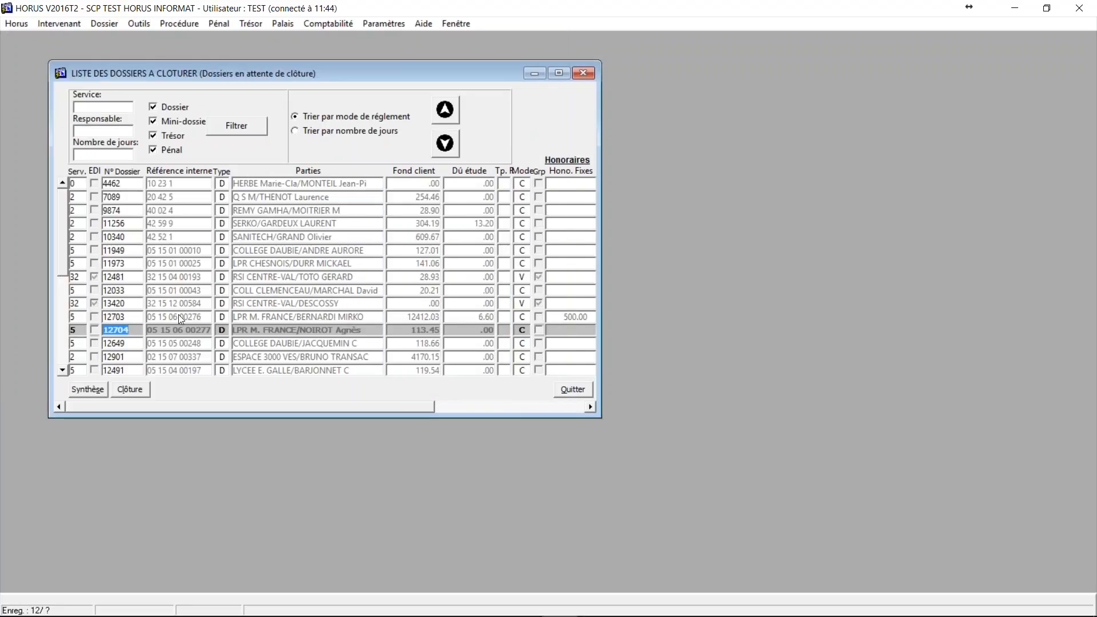
click(126, 314)
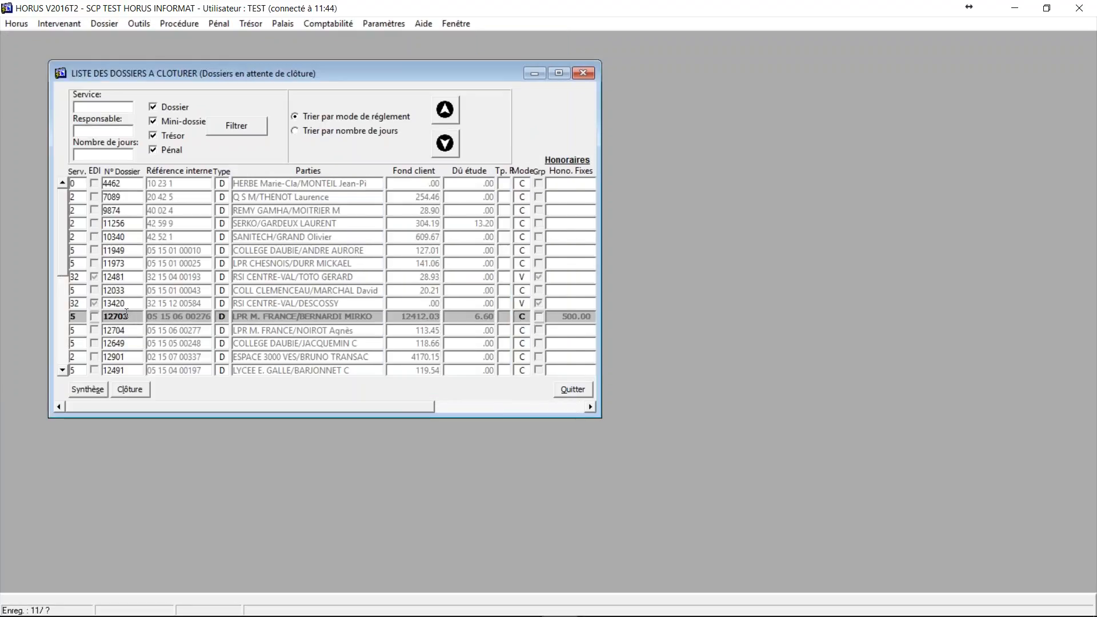
key(Up)
key(Up)
key(Up)
key(Up)
key(Up)
key(Up)
key(Up)
key(Up)
key(Up)
key(Up)
key(Up)
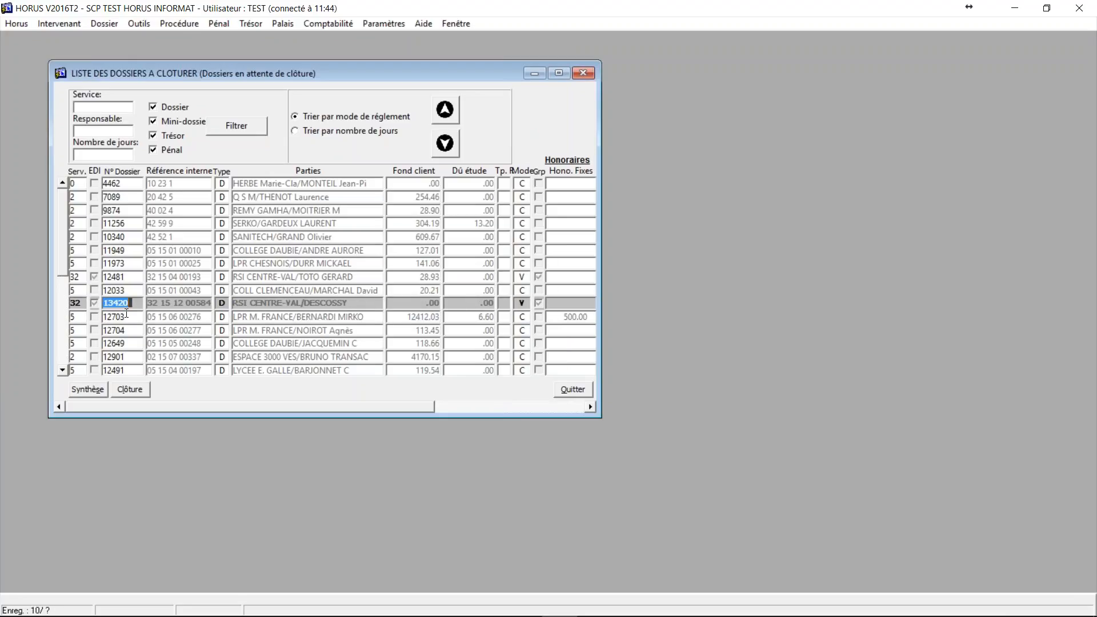
key(Down)
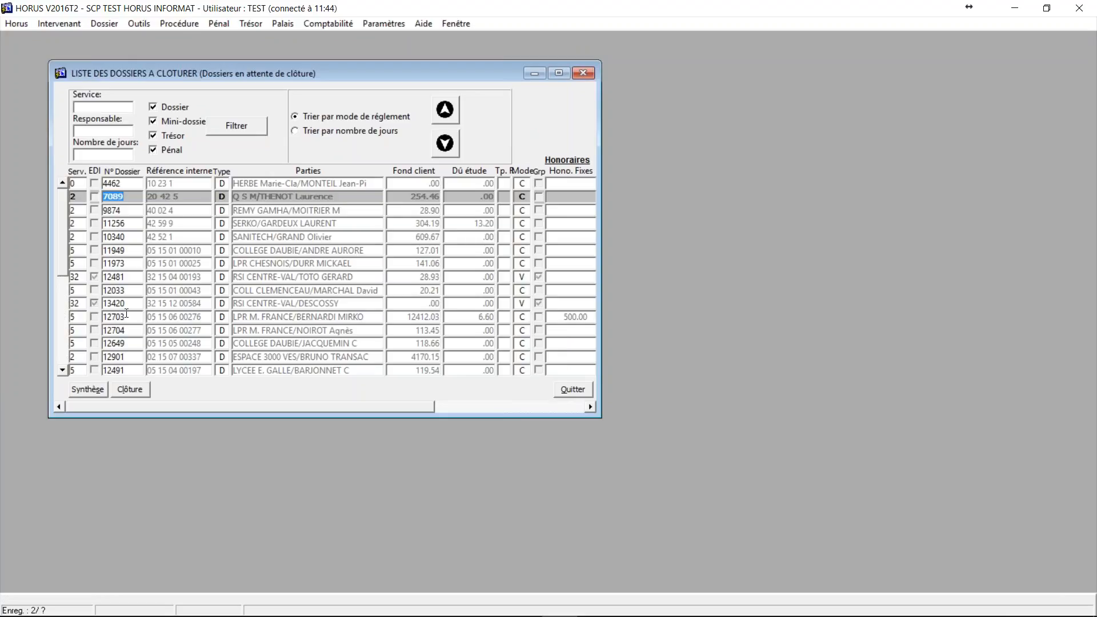
Step: Filter the closure list to Mini-dossier files only, excluding Dossier, Trésor and Pénal
click(152, 149)
click(153, 135)
click(153, 107)
click(223, 131)
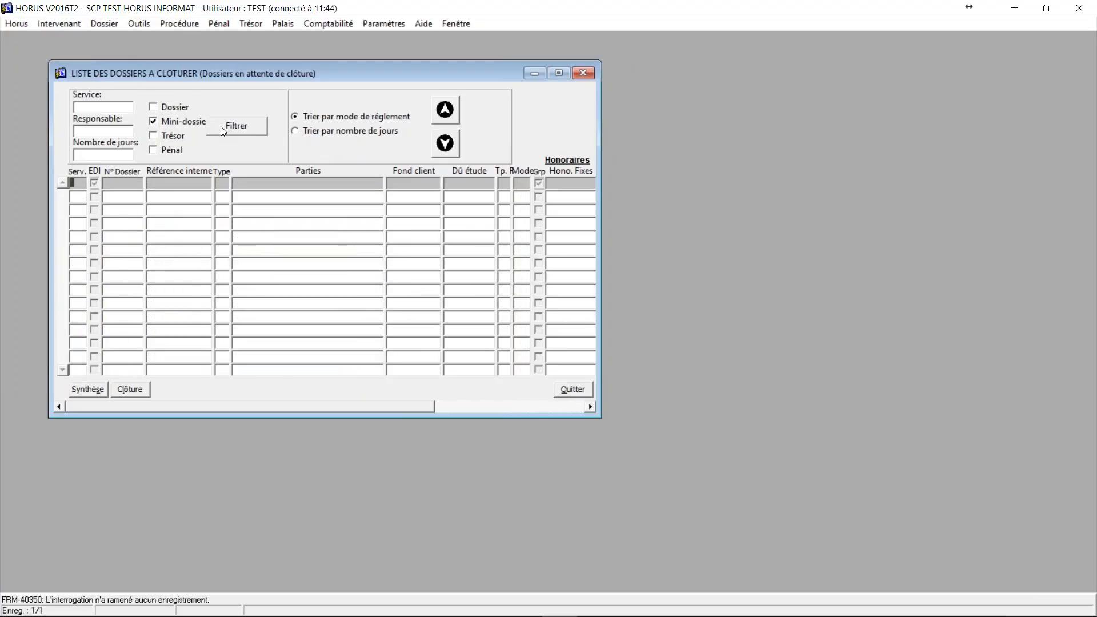
Step: Include Trésor, Pénal and Dossier files again and refilter the closure list
click(153, 136)
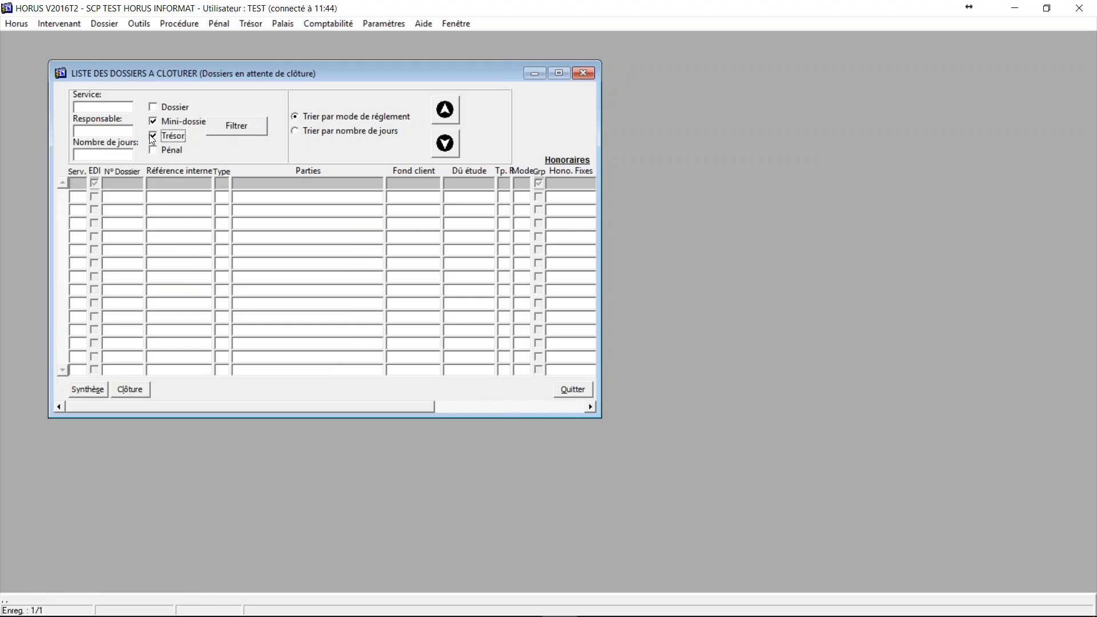
click(155, 151)
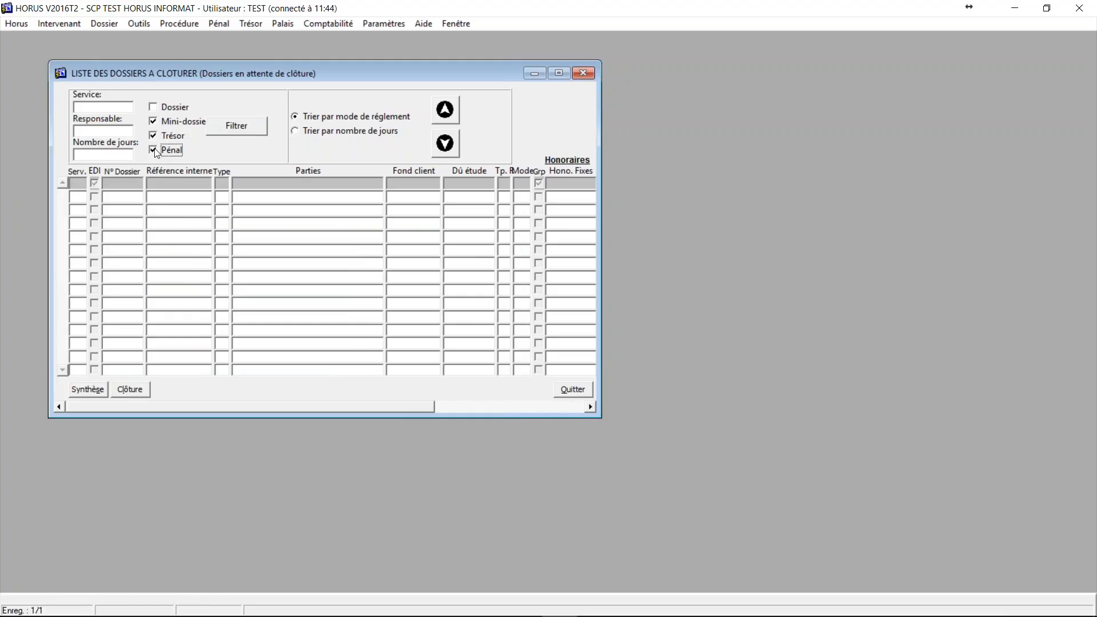
click(153, 106)
click(244, 126)
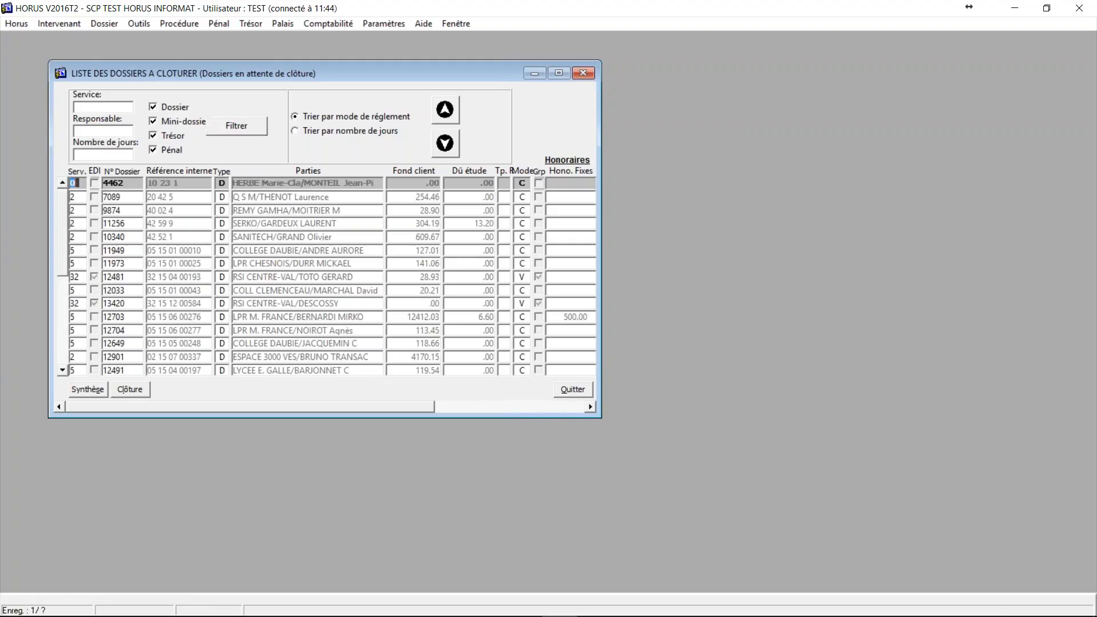